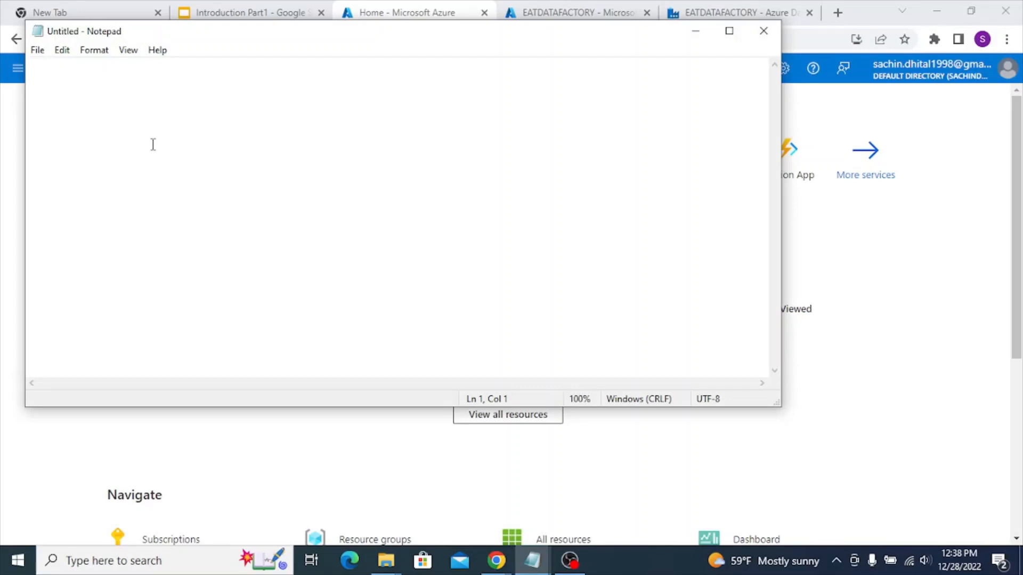
Write the note lines "Storage account: create" and "1.container--->store our files" in the empty document.
text(Storage)
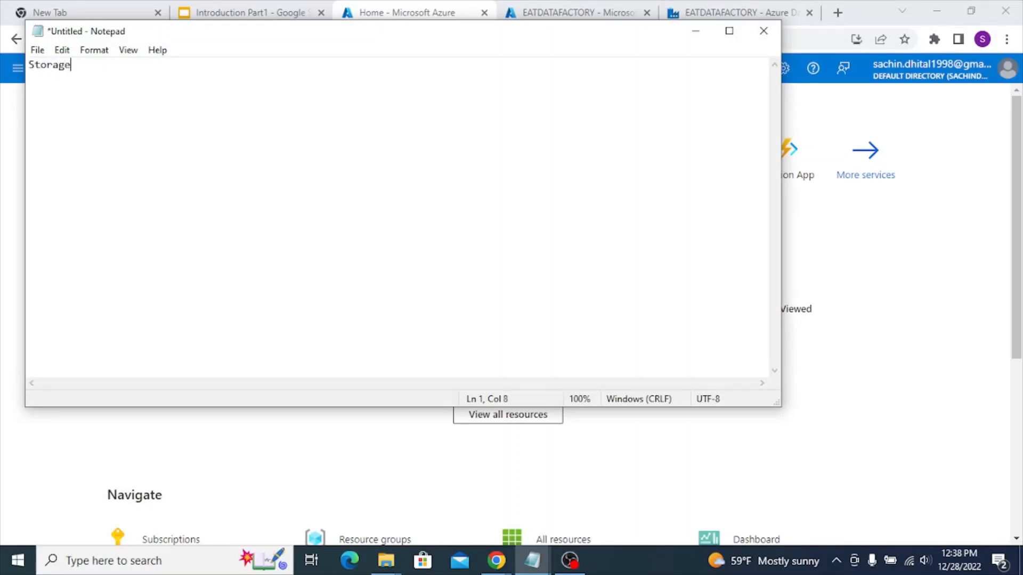
text( account: create)
key(Return)
text(1.container--->)
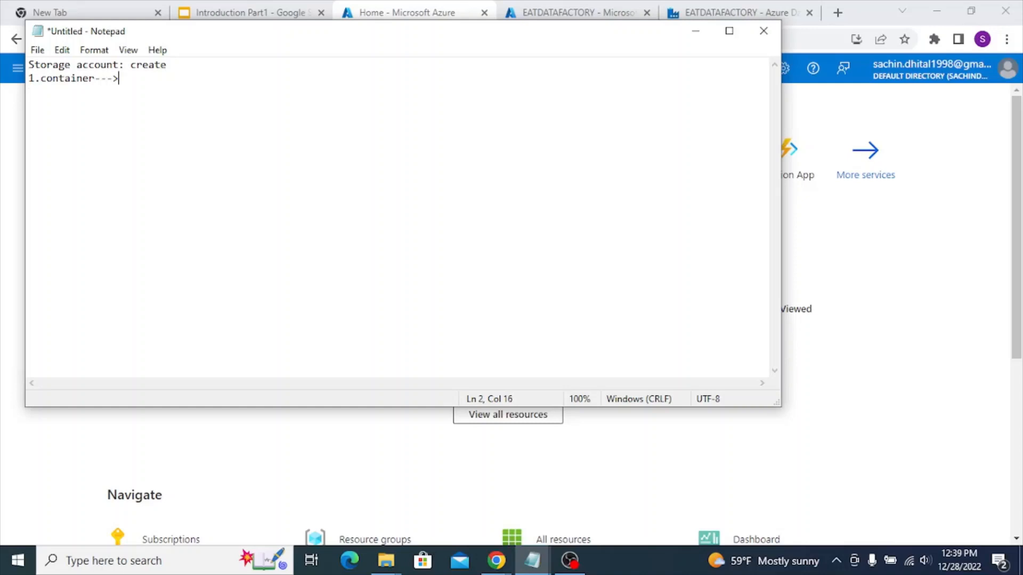
text(store our files)
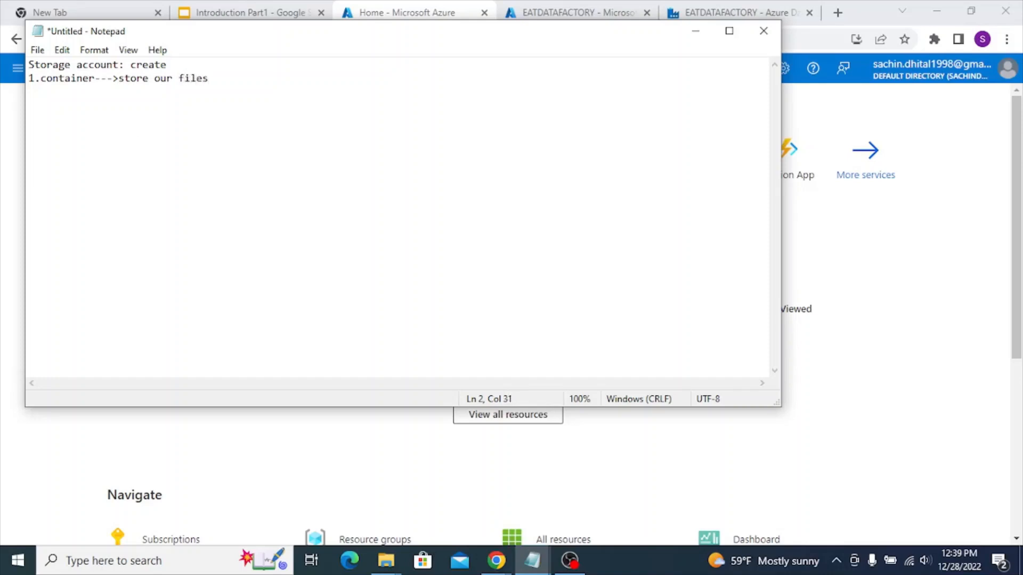
Insert the heading "STEP1:" on its own line above the storage account line.
click(33, 66)
text(STEP!)
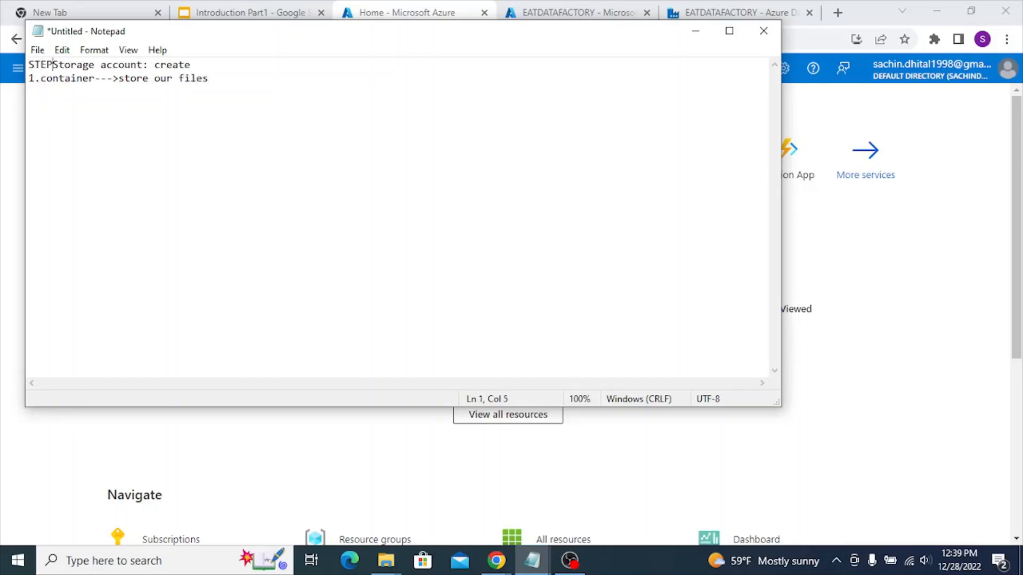
key(BackSpace)
text(1:)
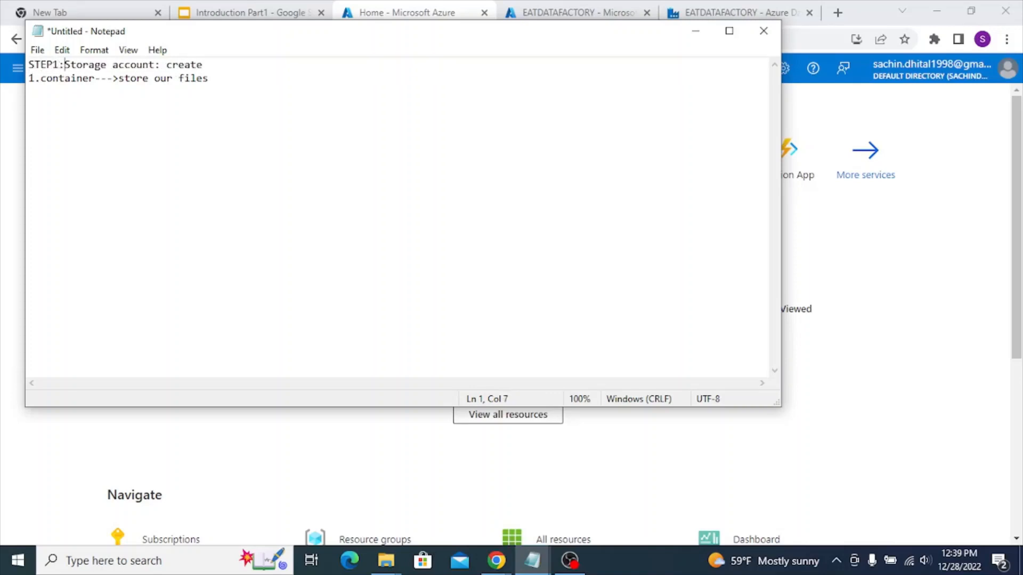
key(Return)
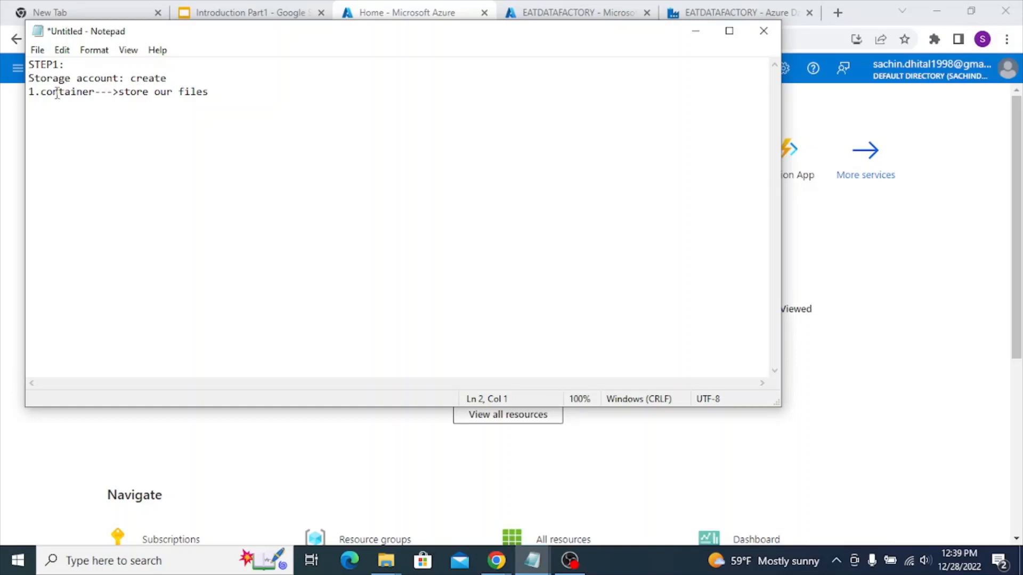
Reword the container line to read "1. create container--->upload store our files".
click(95, 91)
text(cr)
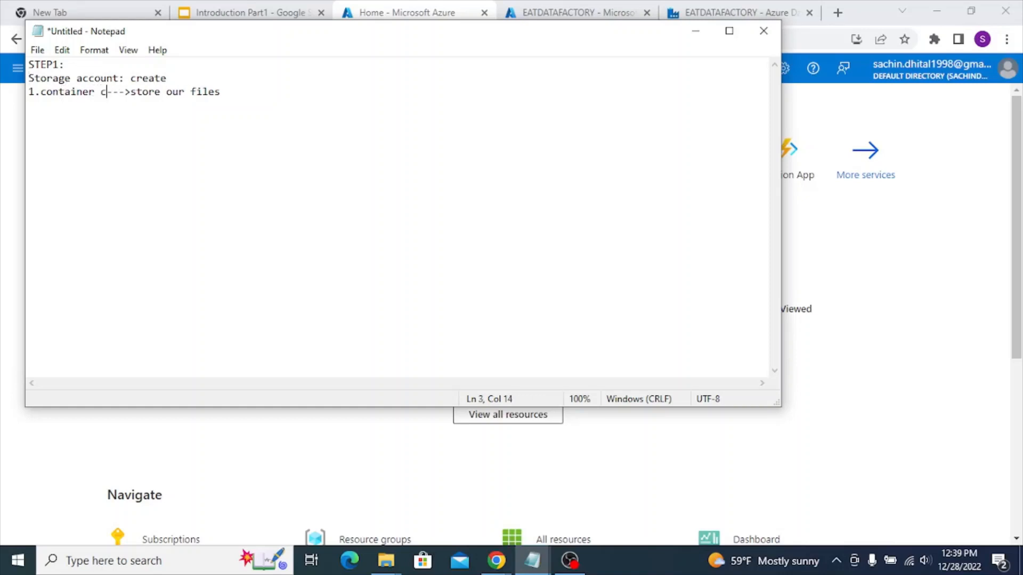
key(BackSpace)
key(BackSpace)
key(BackSpace)
key(Left)
key(Left)
key(Left)
key(Left)
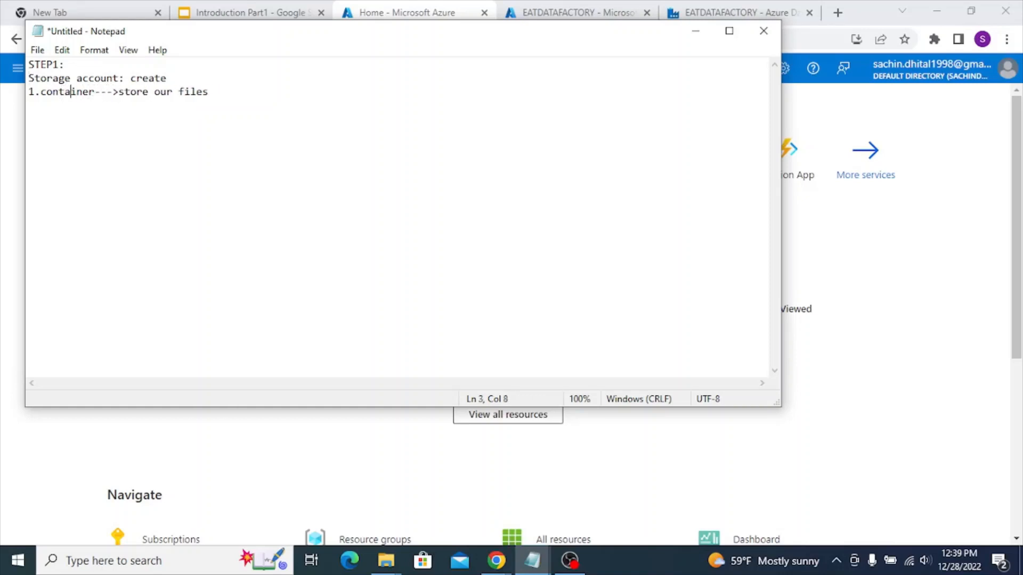
key(Left)
key(Left)
key(Left)
text(create)
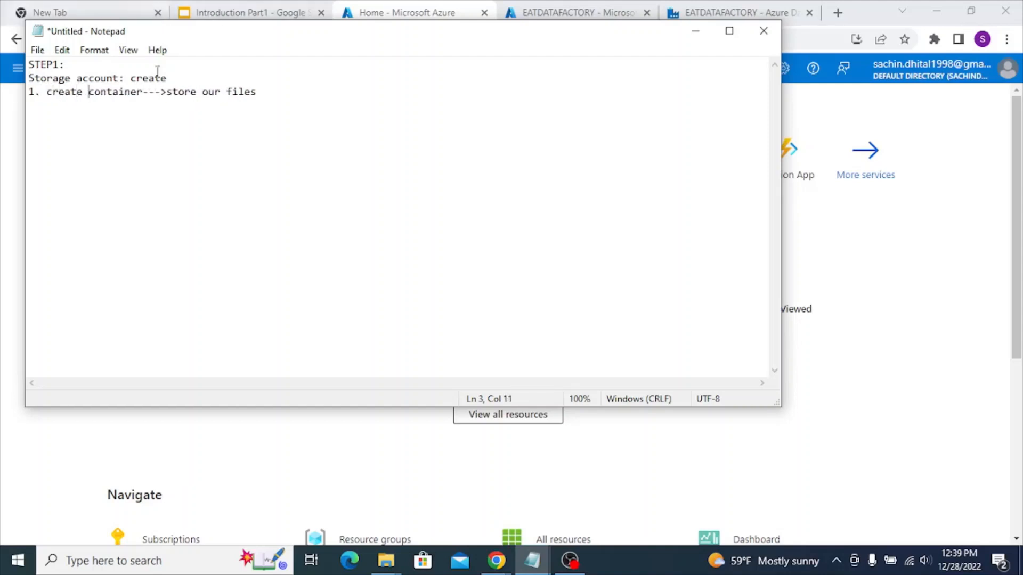
click(166, 92)
text(upload)
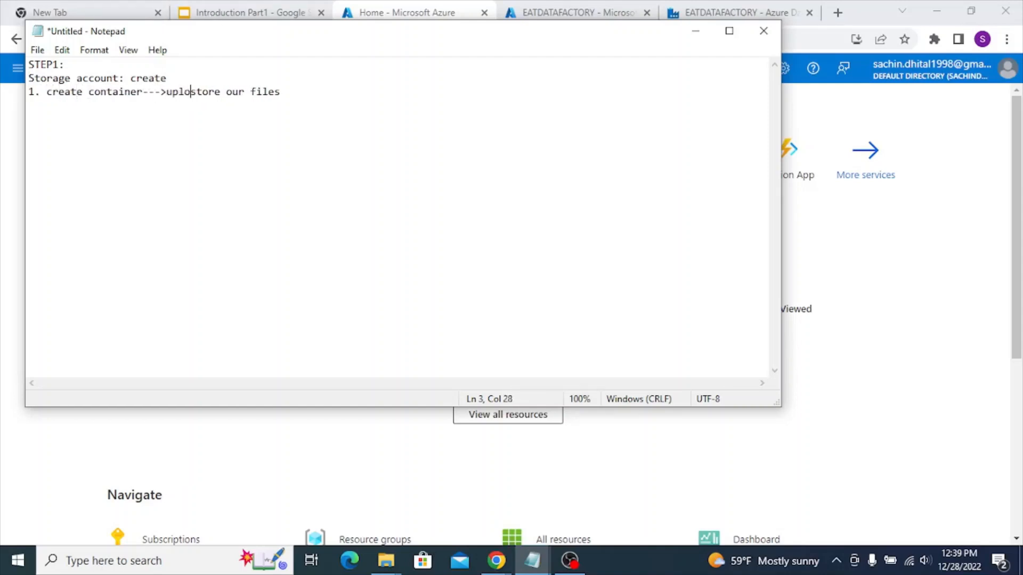
Add the heading "STEP2:" below the container line, separated by a blank line.
click(338, 94)
key(Return)
key(Return)
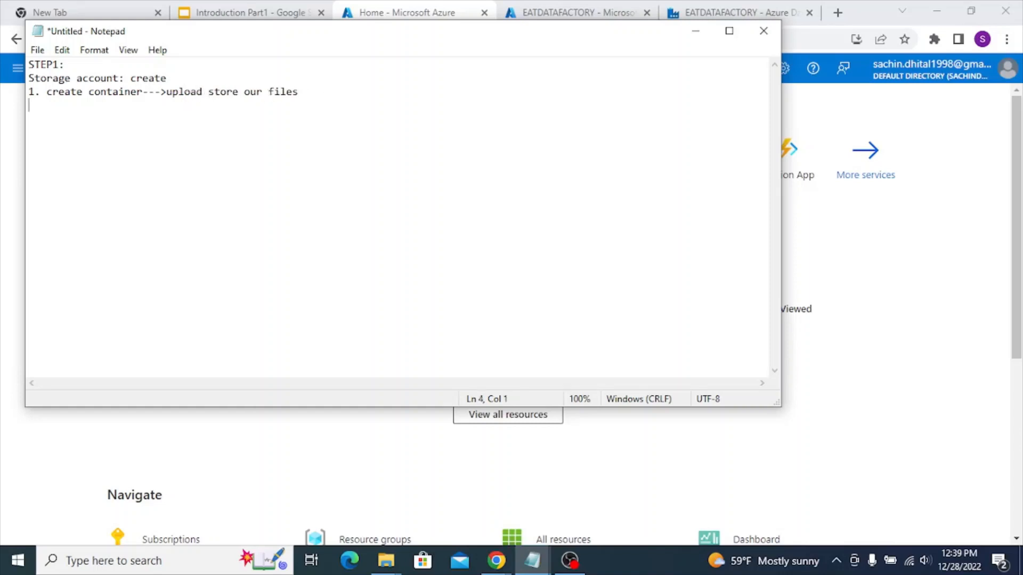
text(STEP2:)
key(Return)
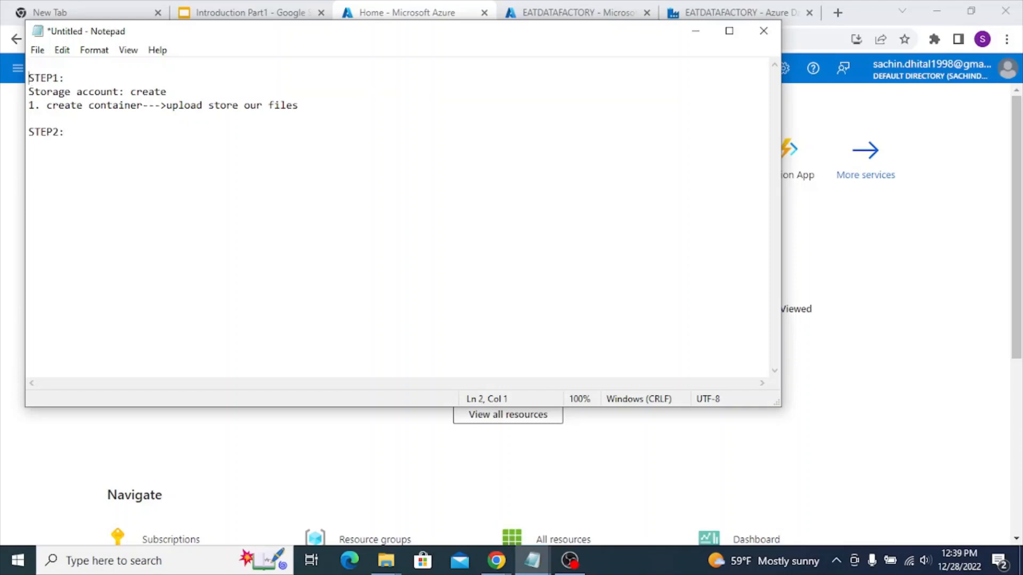
Add an "AGENDA:" heading at the start of the notes, followed by "we will create a ETL pipeline using ADF.".
click(33, 66)
text(AGENDA:)
key(Return)
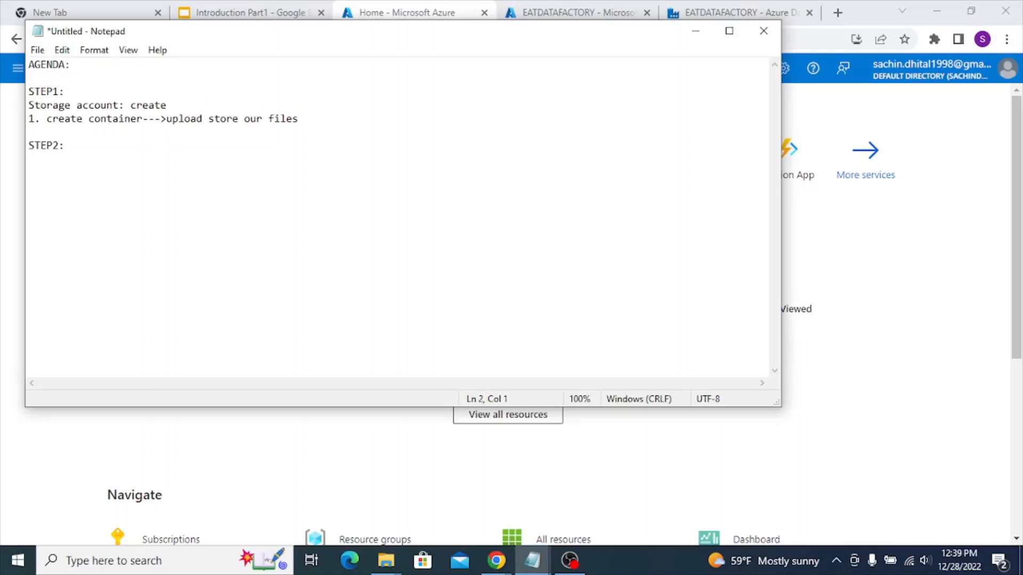
text(we will create a ET)
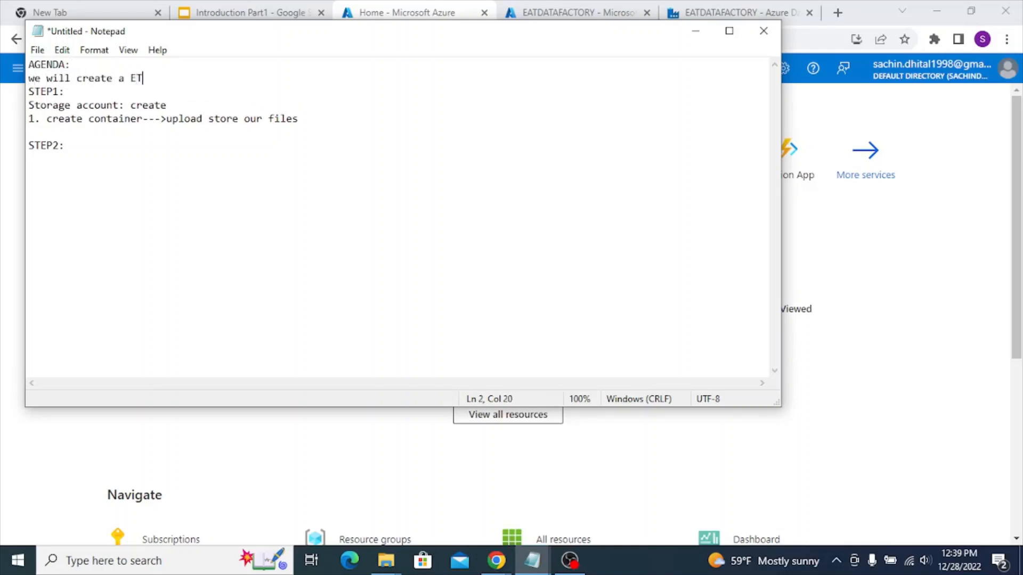
text(L pipeline using ADF.)
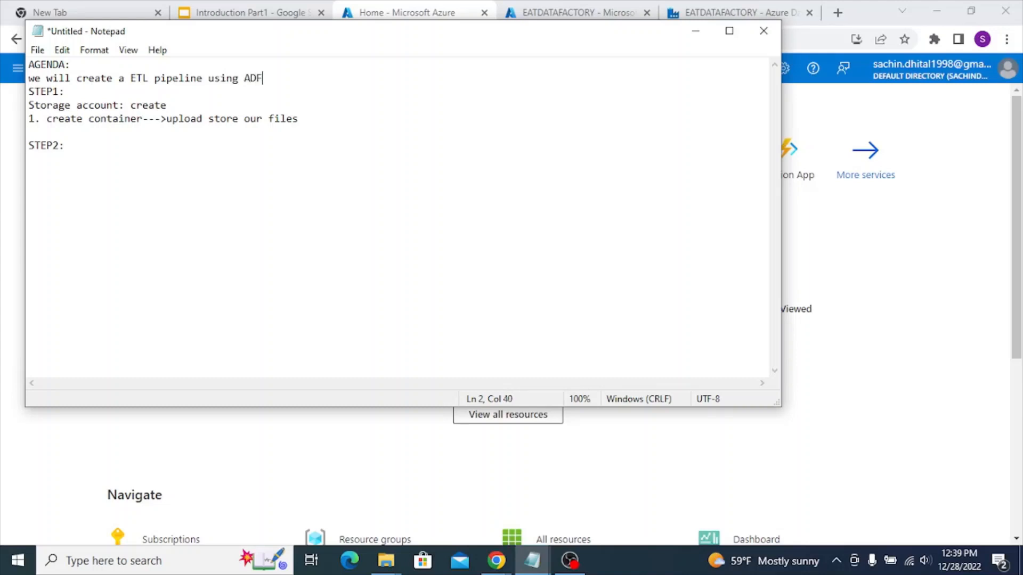
key(Return)
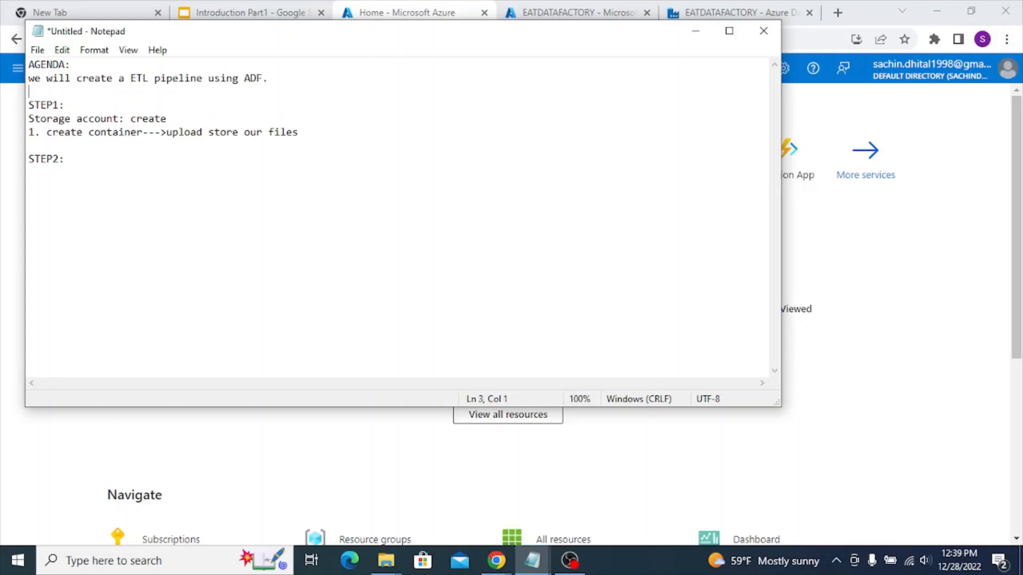
Add the agenda lines "Hello world." and "copy data from source and load the data into target".
text(Hello world.)
key(Return)
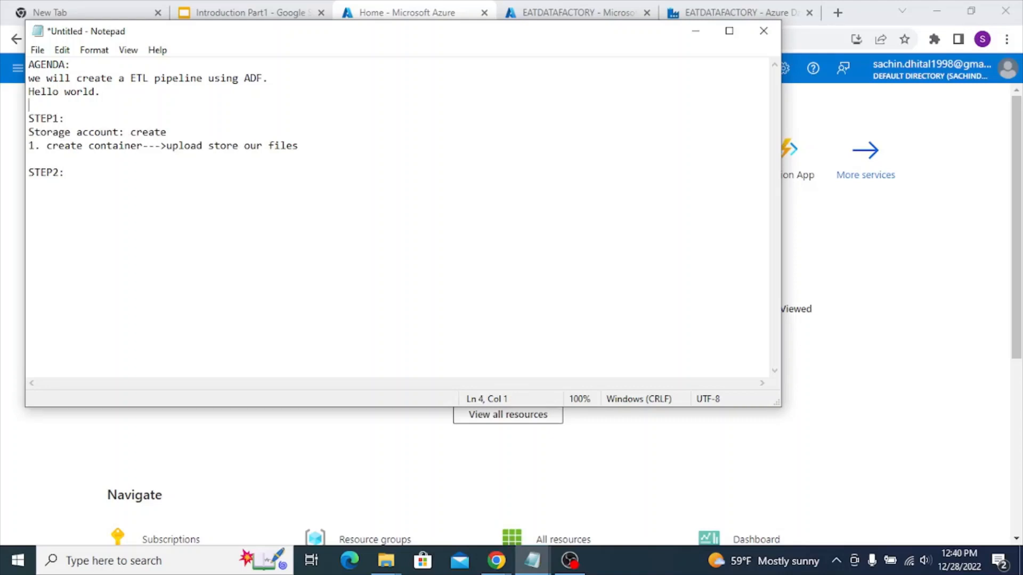
text(S)
text(copy )
text(data from so)
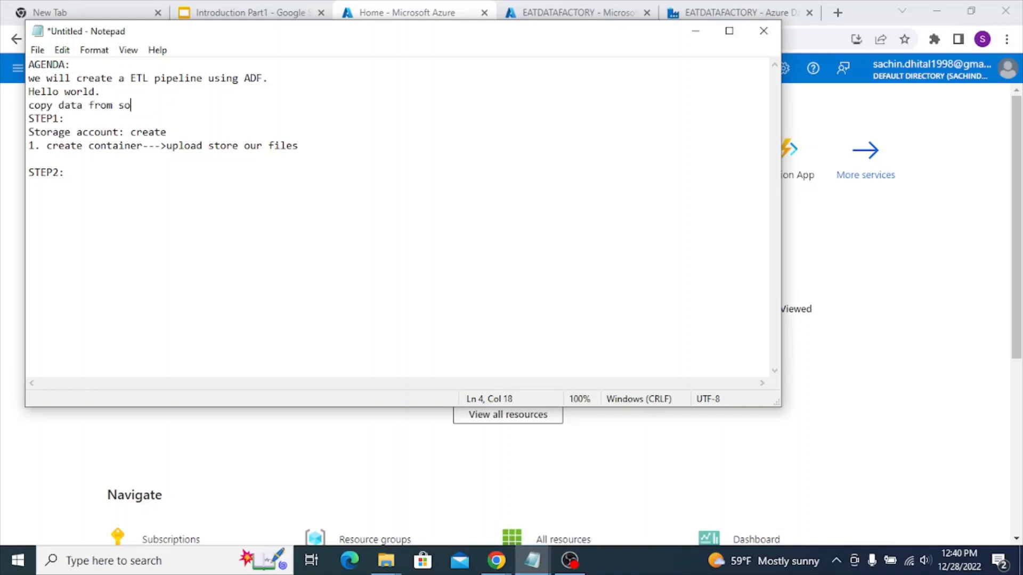
text(urce and load the data)
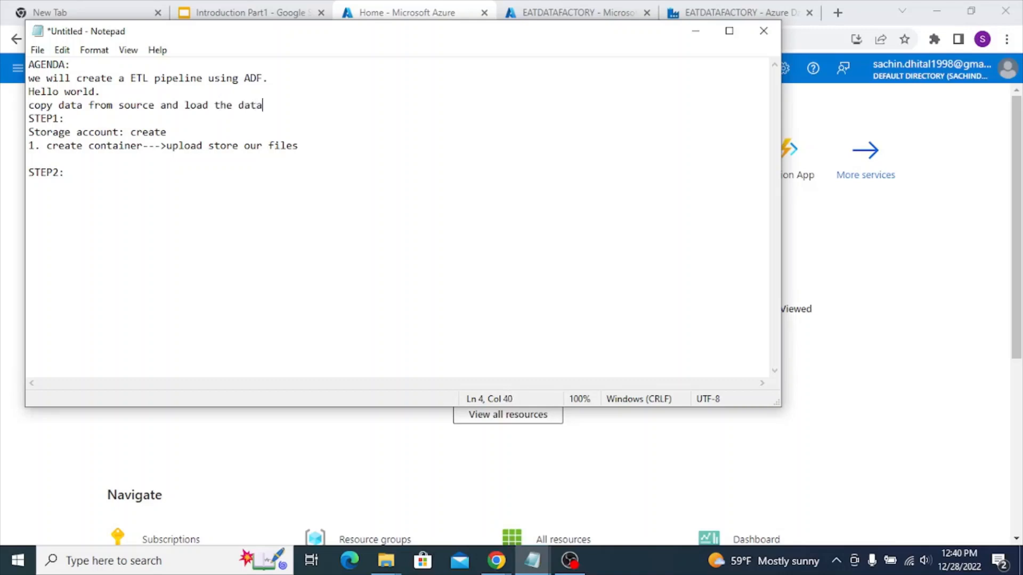
text( into target)
key(Return)
Add the agenda line "there is no any transformation invloved." and leave a blank line before STEP1.
text(there are)
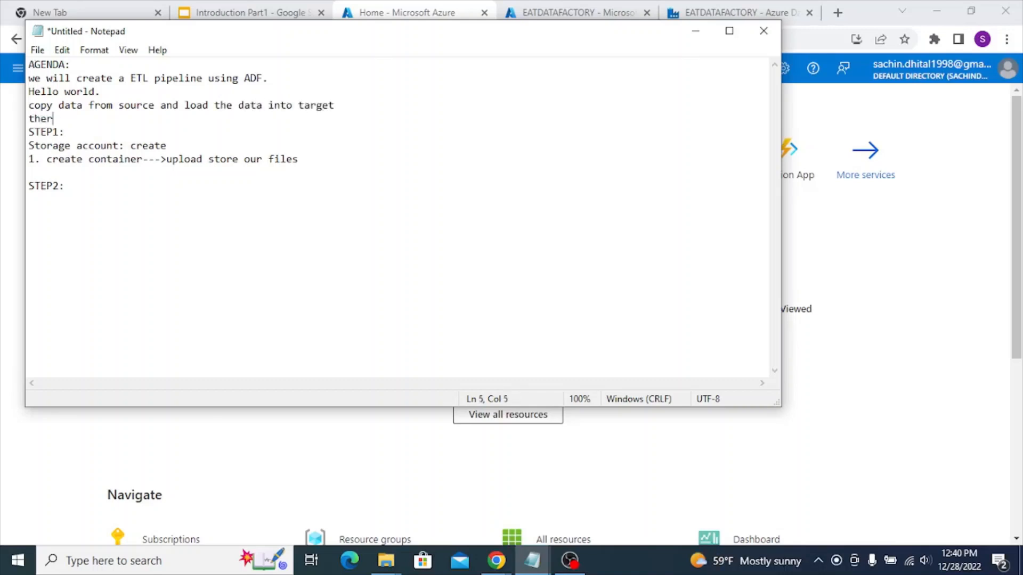
key(BackSpace)
key(BackSpace)
key(BackSpace)
key(BackSpace)
text(is no any)
key(BackSpace)
key(BackSpace)
text(ny transd)
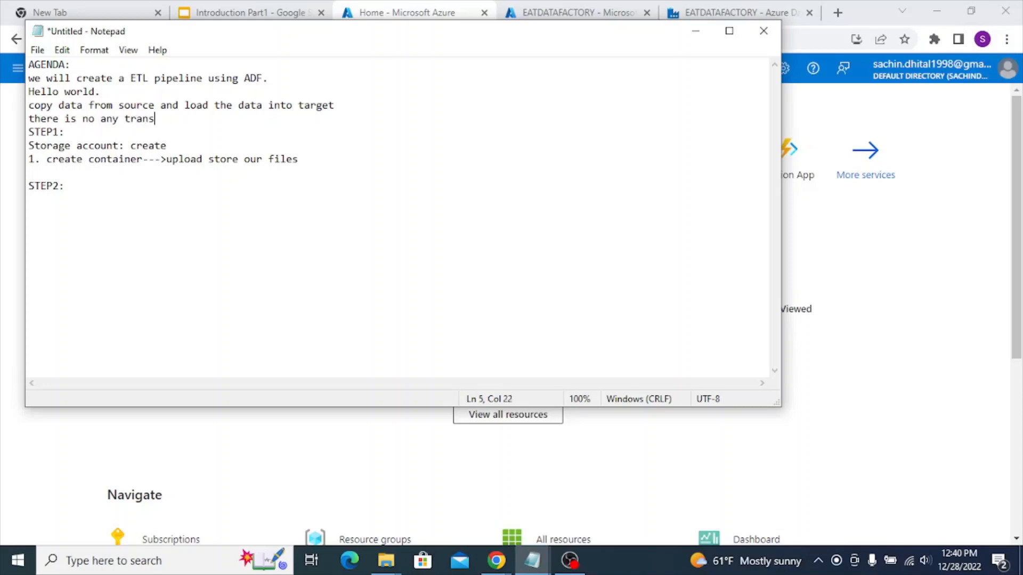
key(BackSpace)
text(formation ind)
key(BackSpace)
text(vlod)
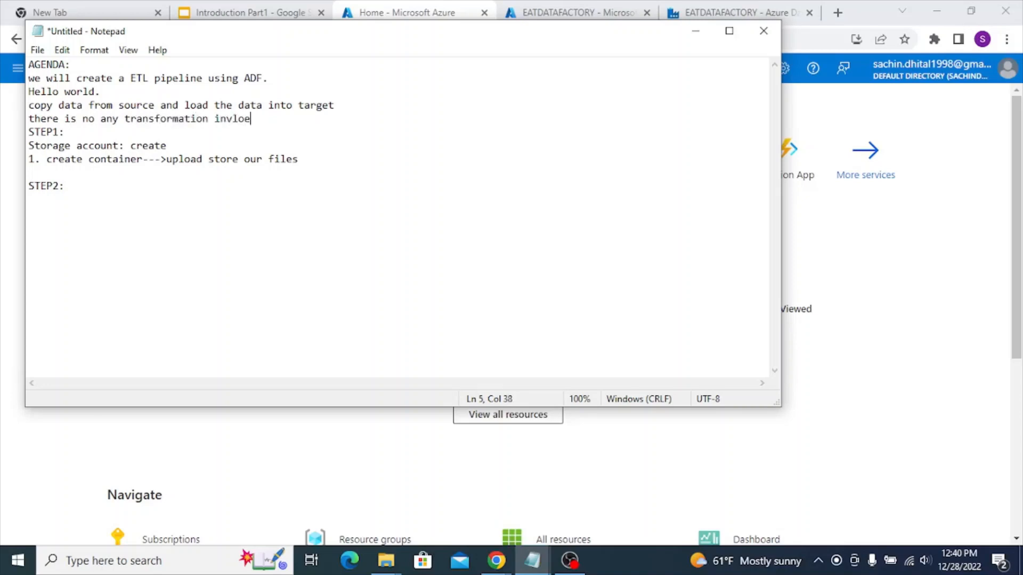
text(e)
key(BackSpace)
key(BackSpace)
key(BackSpace)
key(BackSpace)
text(oved.)
key(Return)
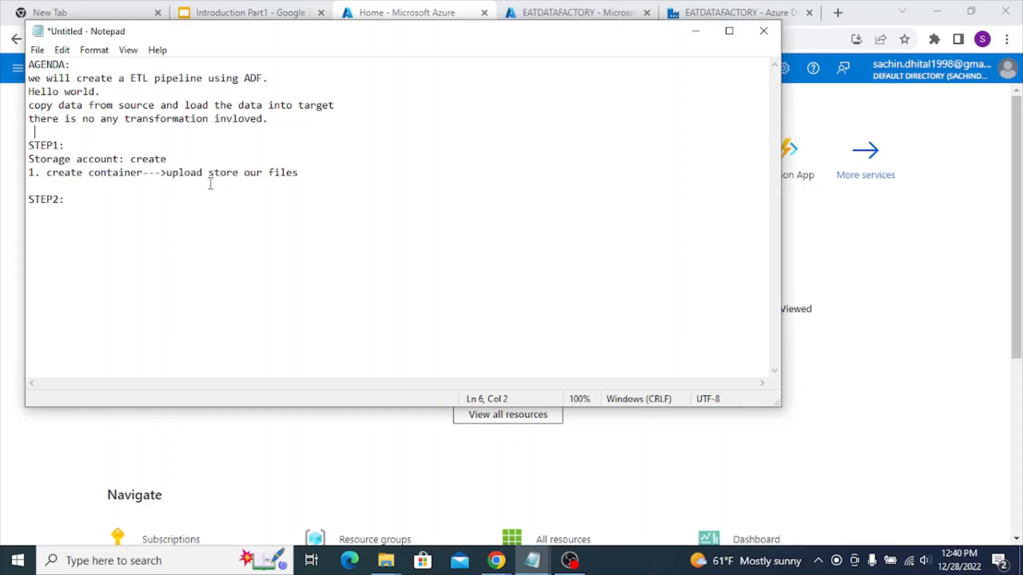
Write "Azure data factory--> create" on the line under the STEP2 heading.
click(91, 205)
key(Return)
text(Azure data )
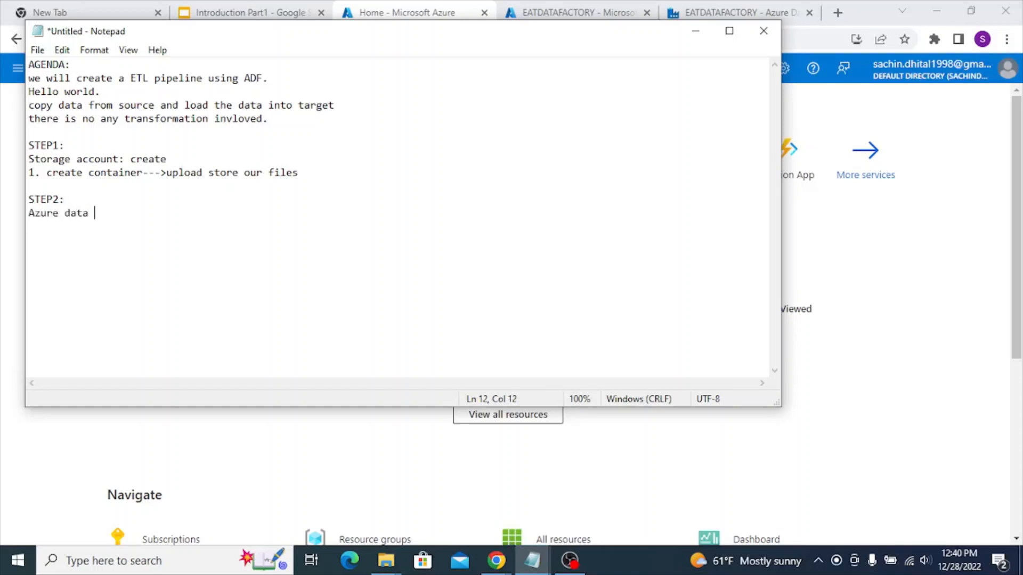
text(factory--> create)
key(Return)
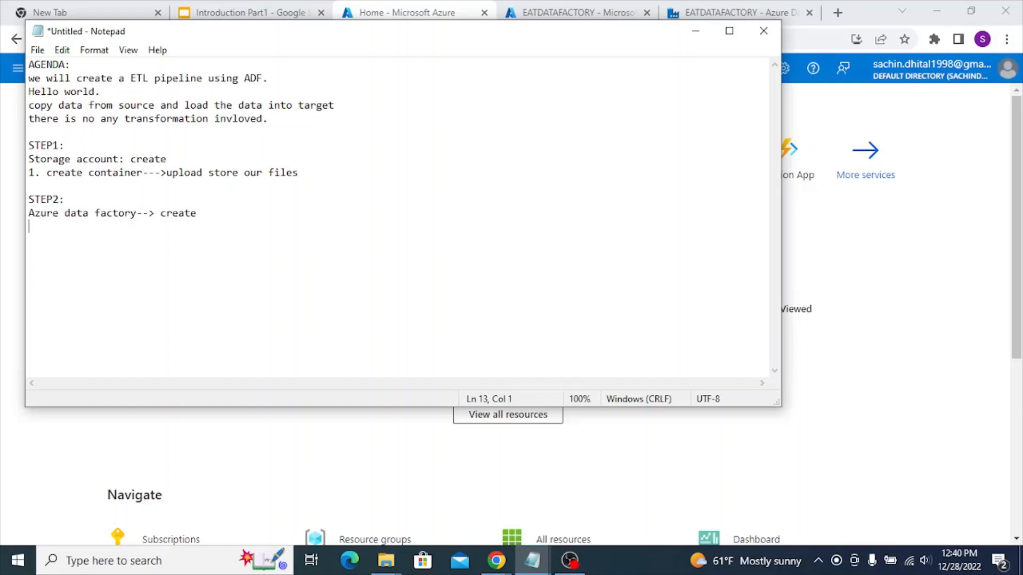
Add the line "we will create a pipeline." under the Azure data factory line.
text(we will create a peip)
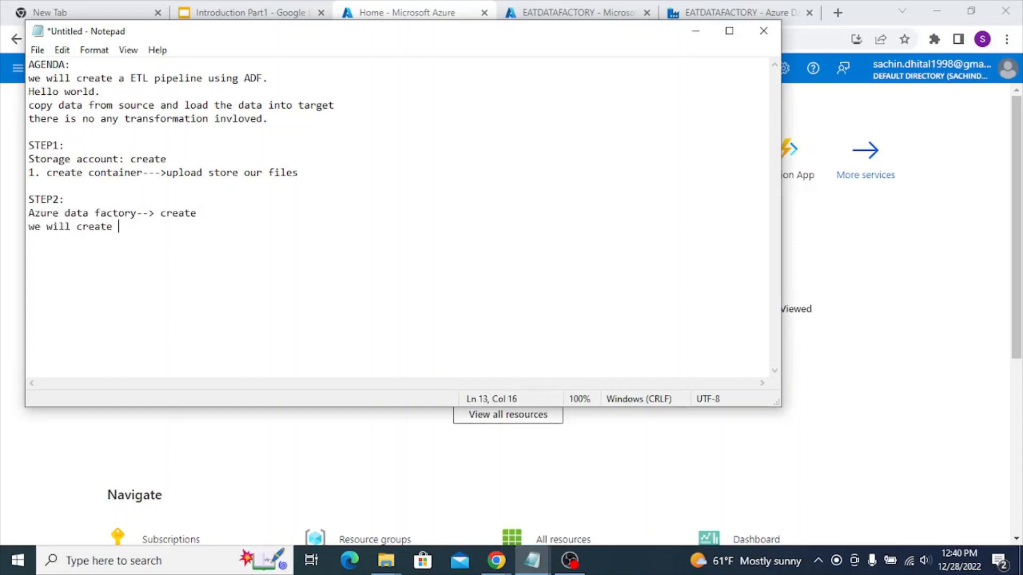
key(BackSpace)
key(BackSpace)
key(BackSpace)
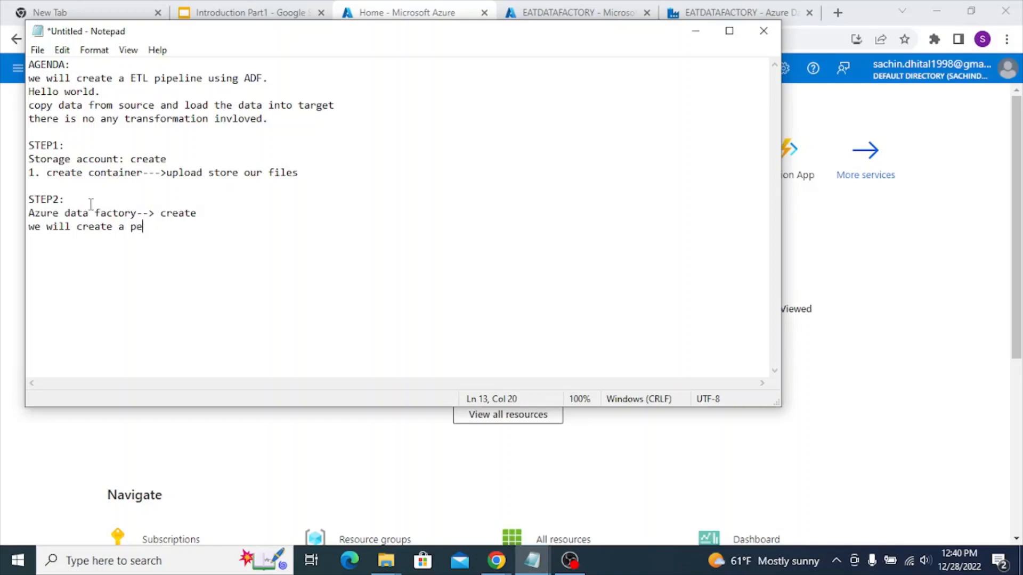
text(ipeline.)
key(Return)
Add the line "Inside that pipeline-->activities--->copy activity" to the STEP2 notes.
text(Inside )
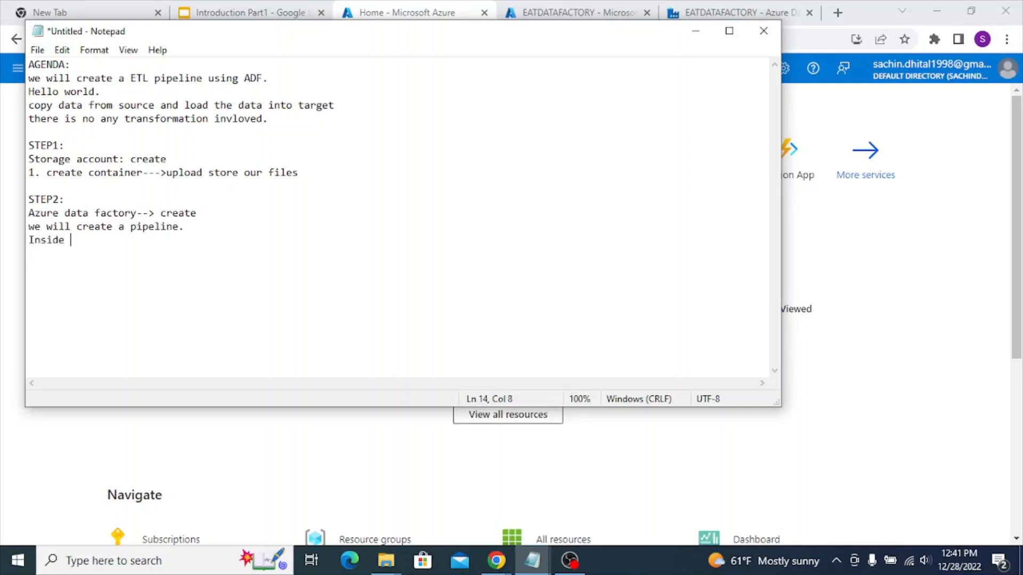
text(that pipeline-->)
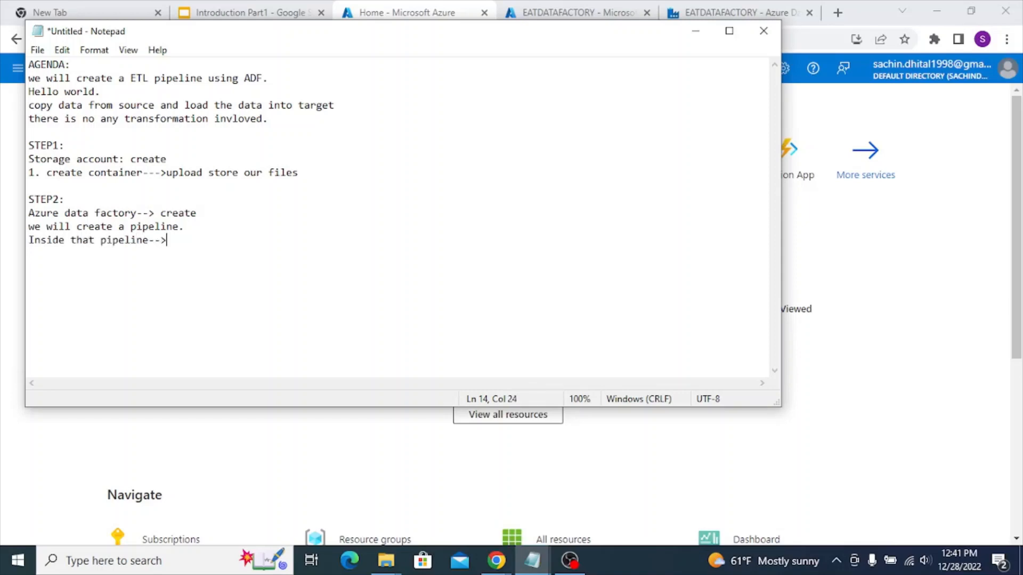
text(activities--->copy )
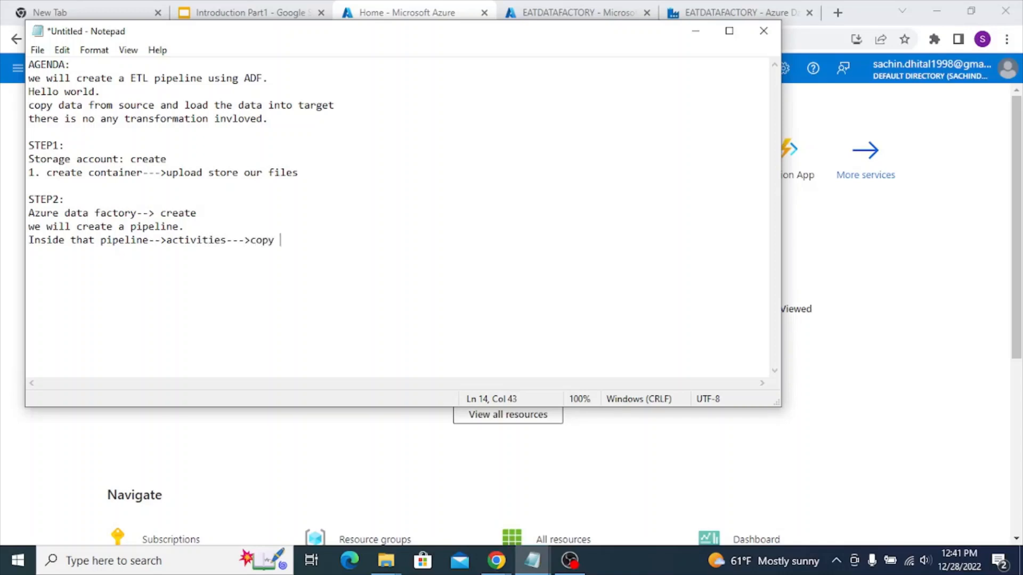
text(activity)
key(Return)
Write "We run ETL" as the closing line of the notes, after a blank line.
text(We un)
key(BackSpace)
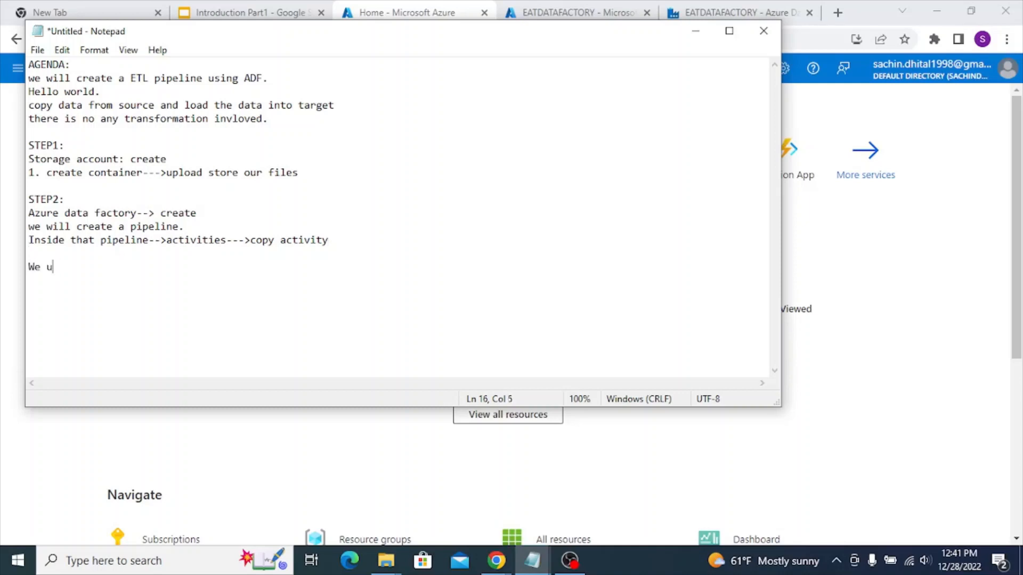
key(BackSpace)
text(run ETL)
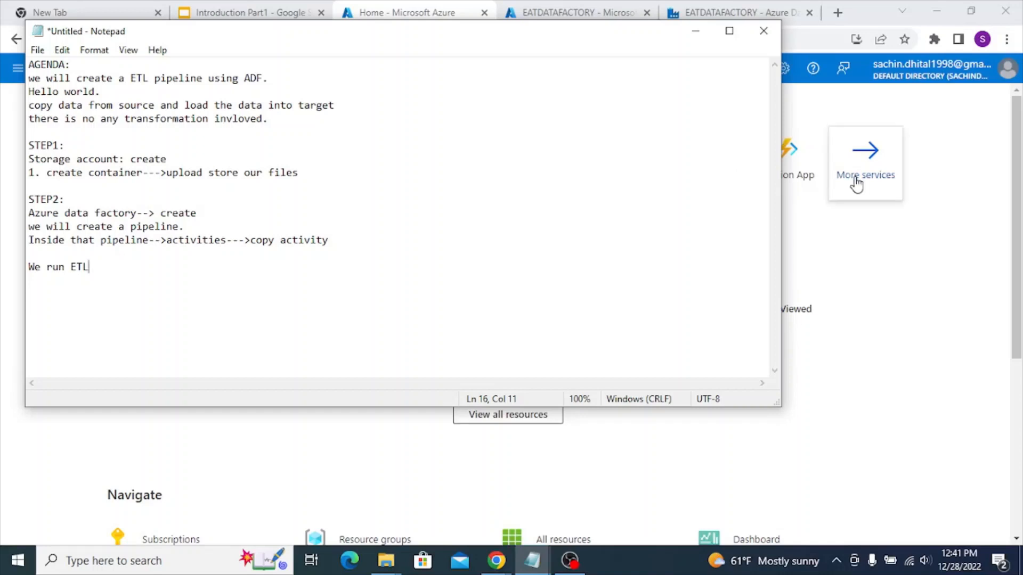
Switch to the Azure portal and search the marketplace for "storage account" when creating a resource.
click(893, 246)
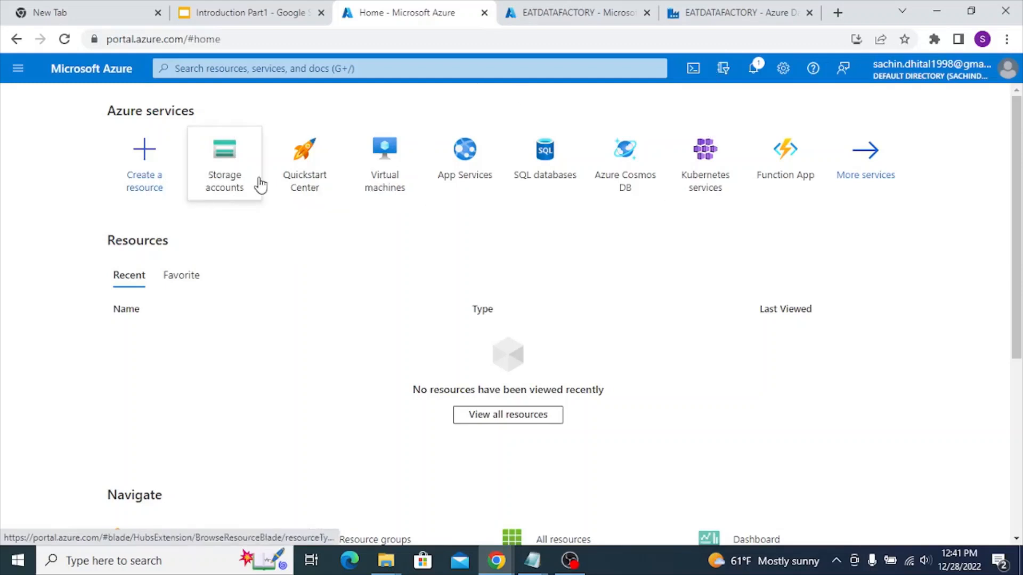
click(143, 190)
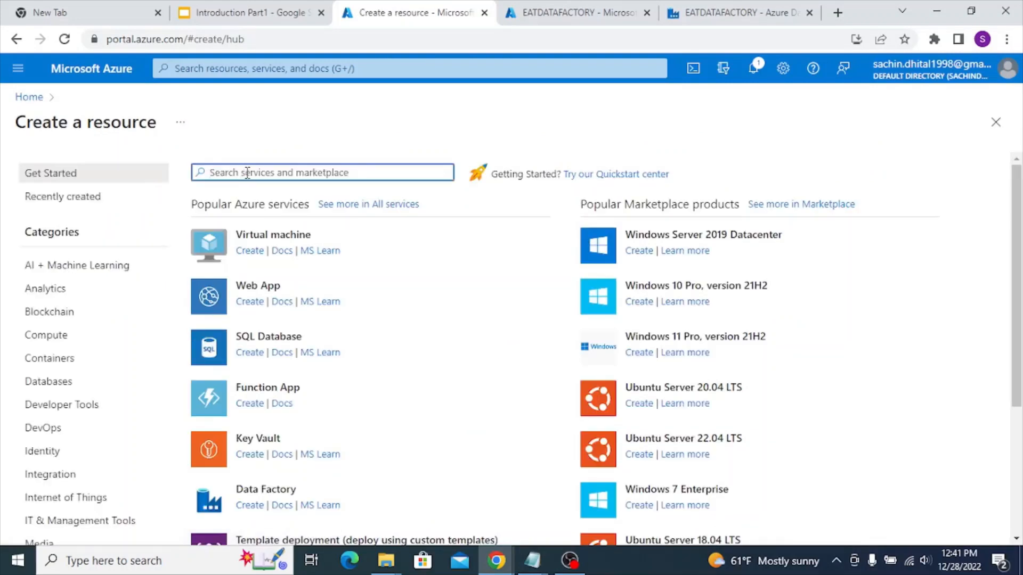
click(247, 173)
text(storag)
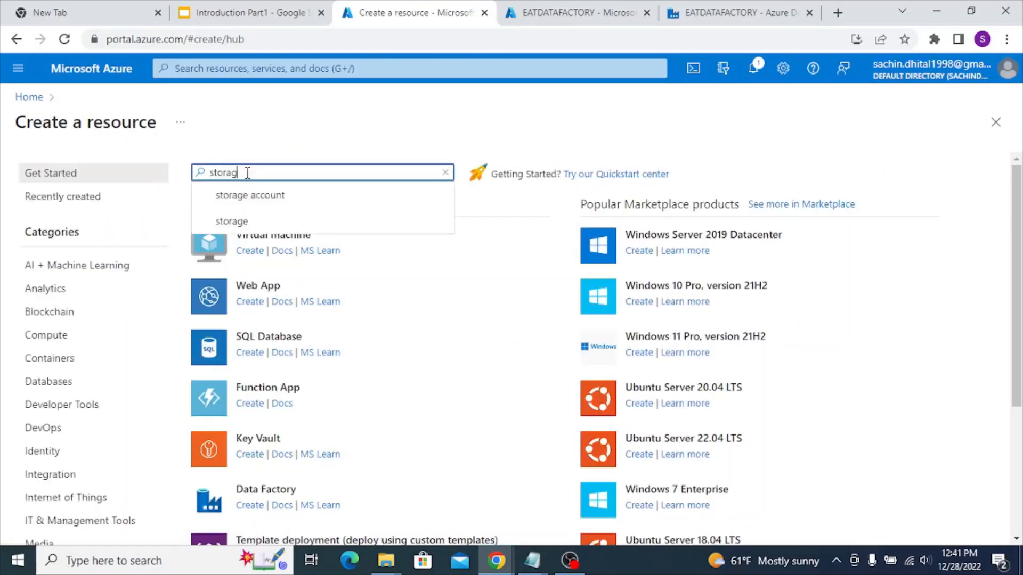
click(255, 198)
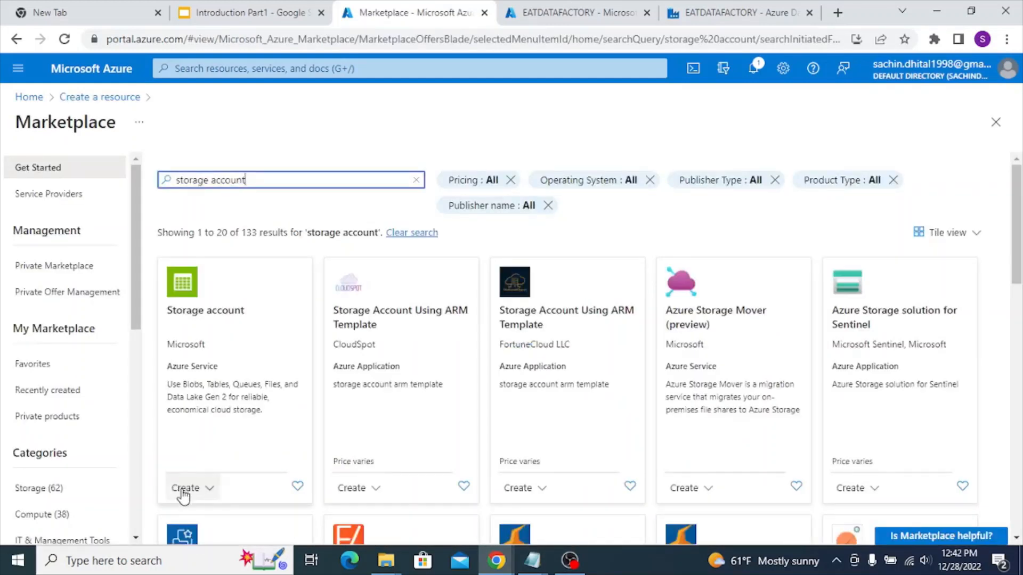
Start creating a Microsoft Storage account, keeping the Azure for Students subscription and the StorageDemo resource group.
click(186, 489)
click(205, 514)
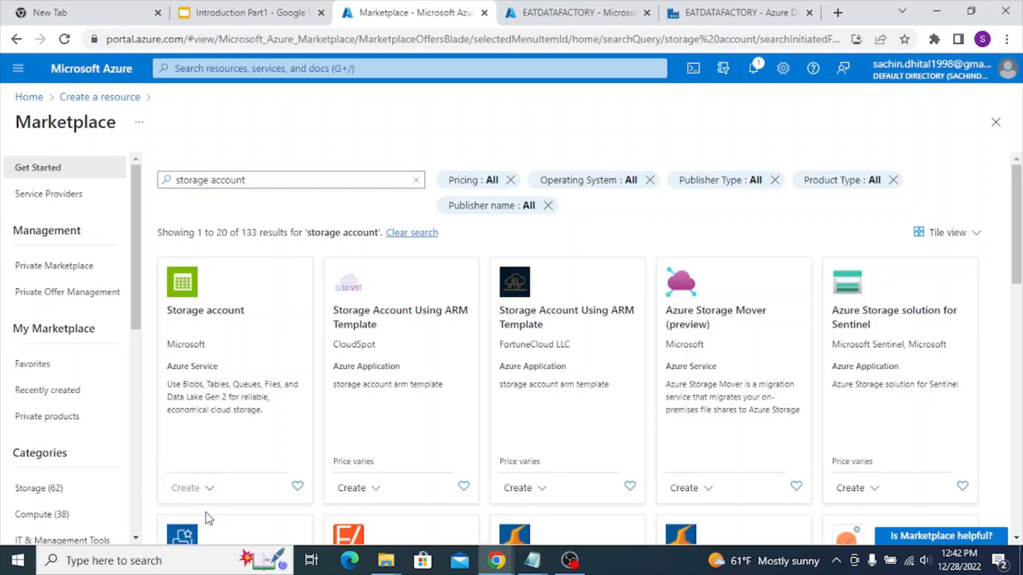
click(389, 469)
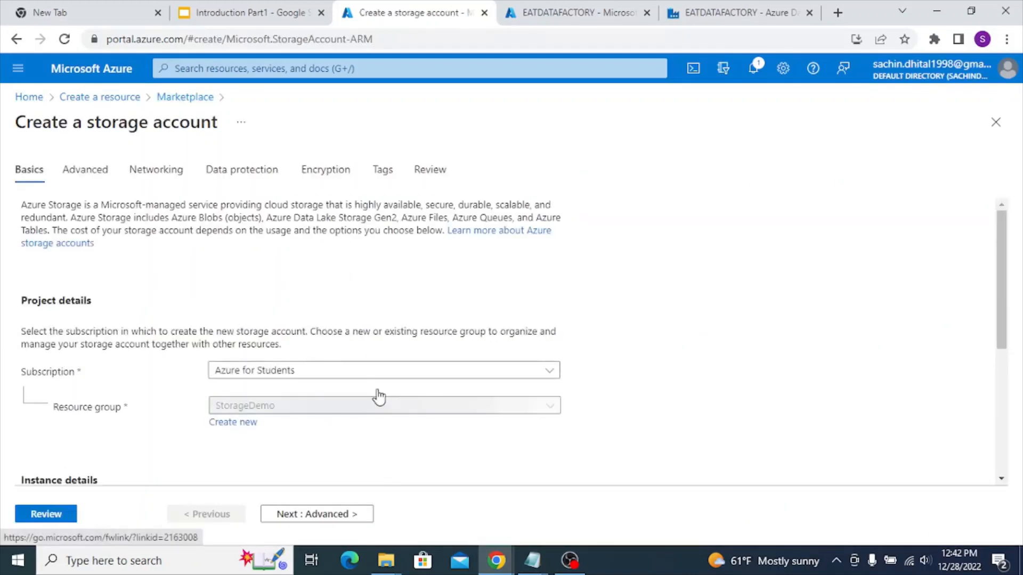
scroll(371, 367, down, 2)
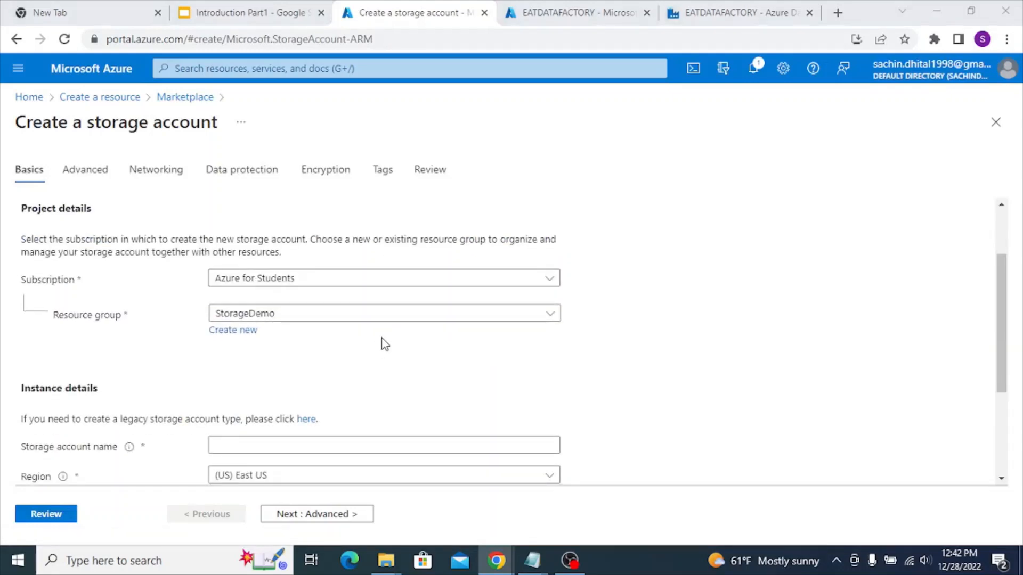
key(alt+Tab)
key(alt+Tab)
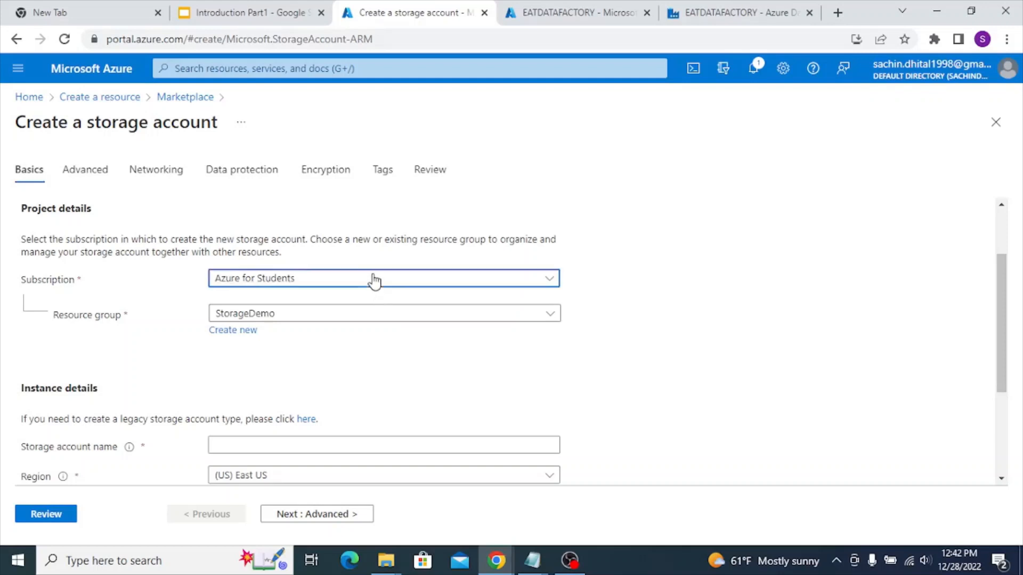
click(371, 279)
click(372, 280)
scroll(491, 373, down, 2)
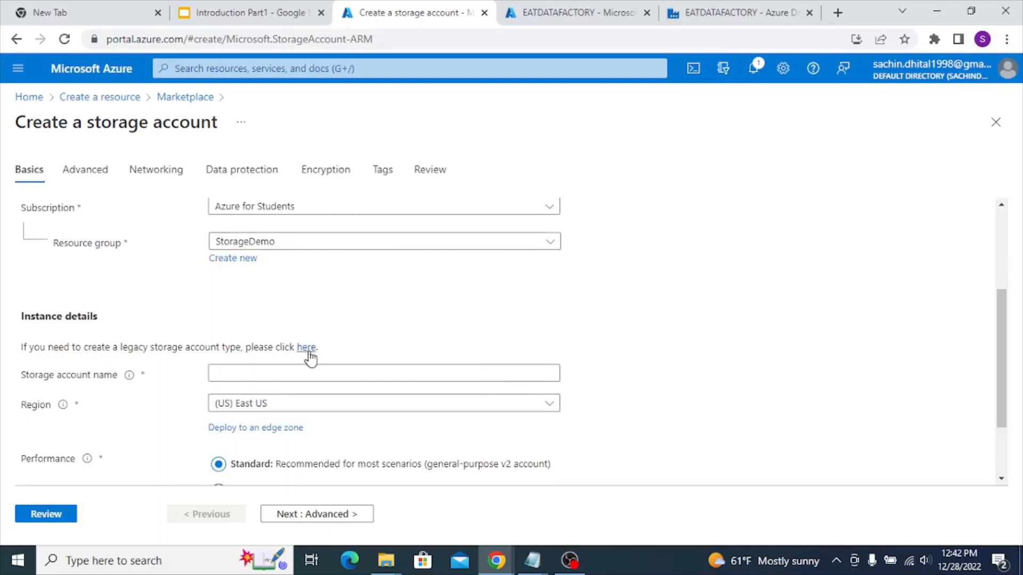
Name the storage account eatdataforadf.
click(322, 380)
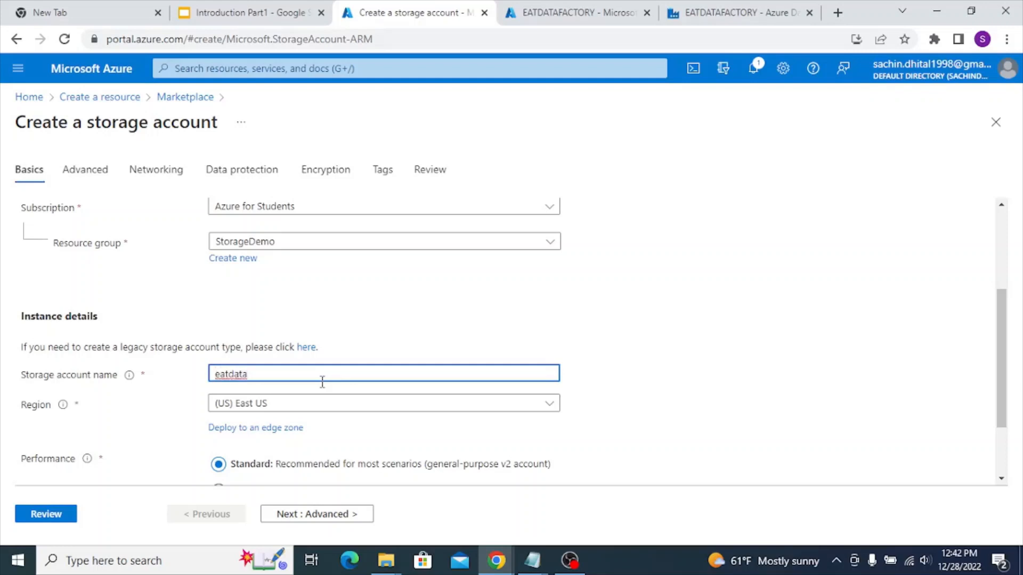
text(eatdataforadf)
scroll(321, 382, down, 2)
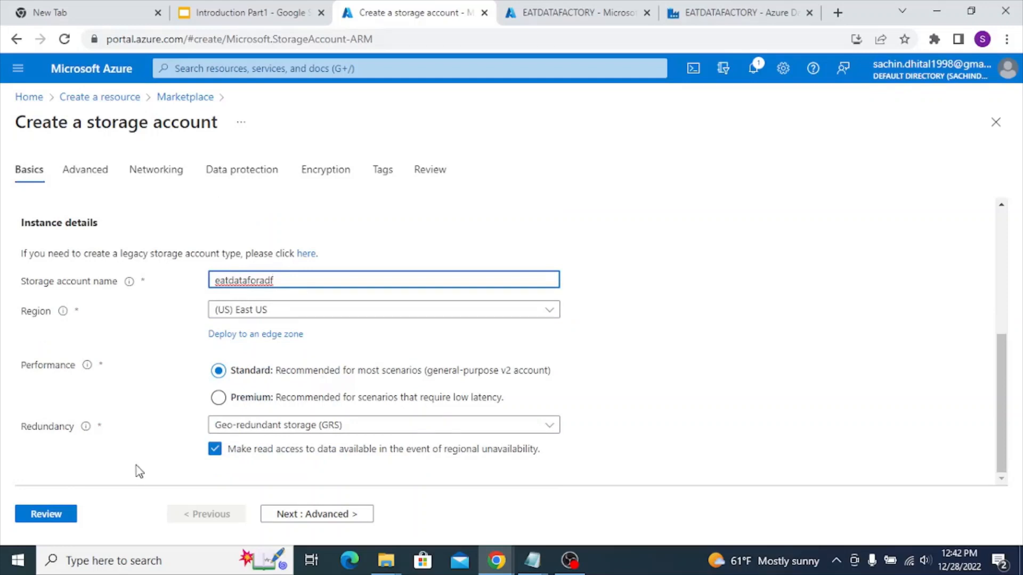
Keep the default advanced, networking and data protection settings, and enable customer-managed key support for all service types (blobs, files, tables, and queues).
click(313, 514)
click(312, 515)
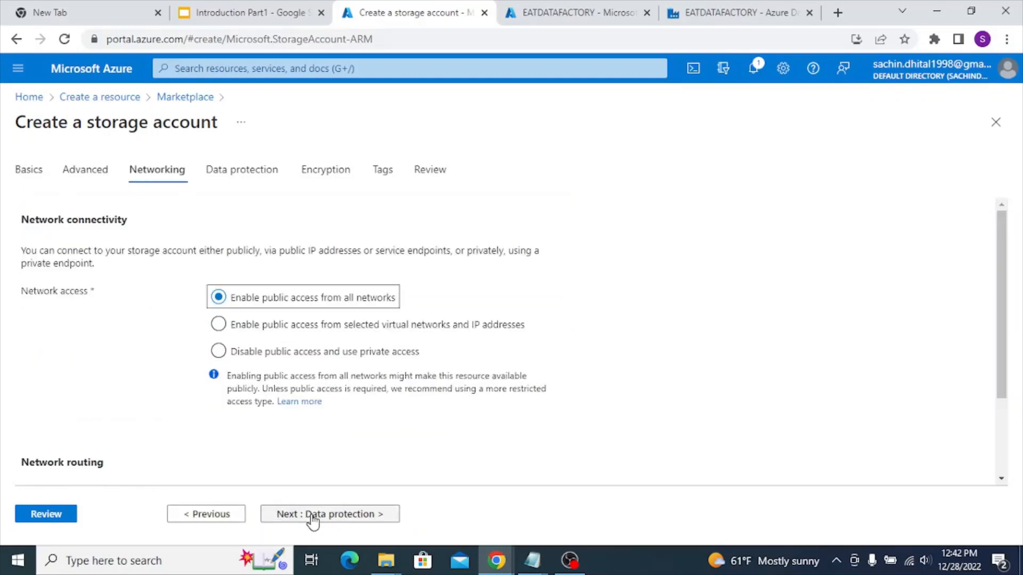
click(313, 514)
click(313, 514)
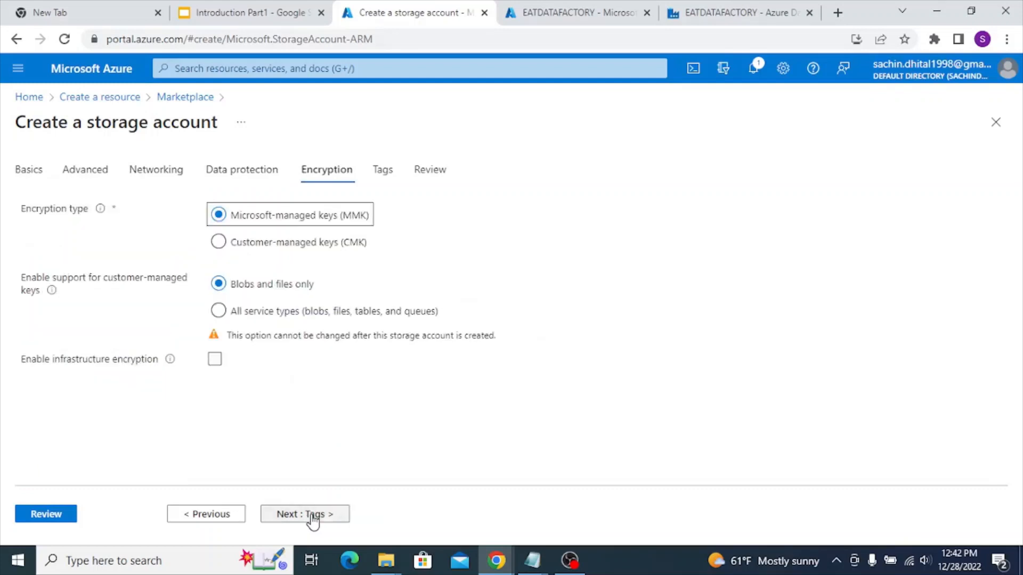
click(219, 311)
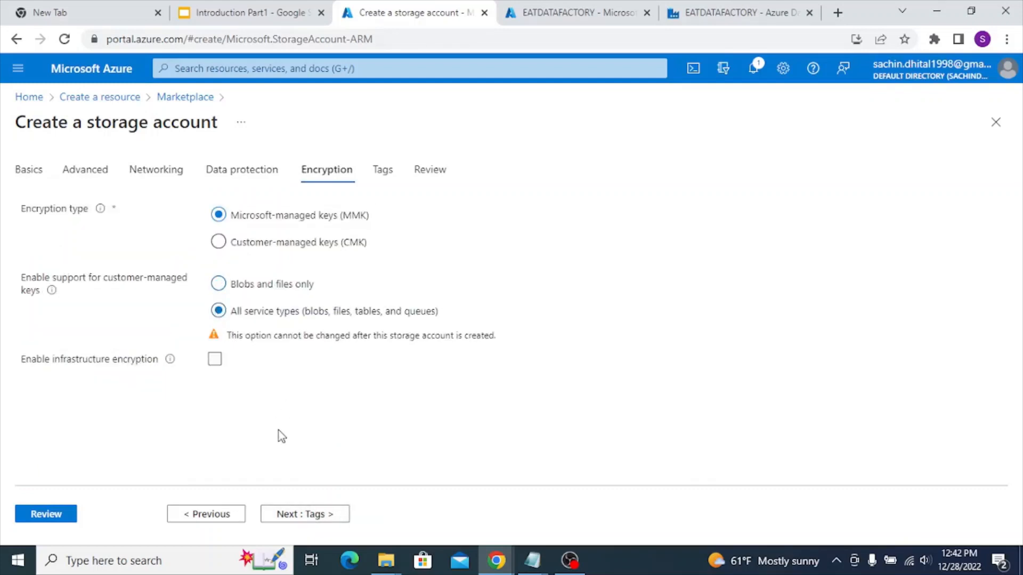
click(300, 515)
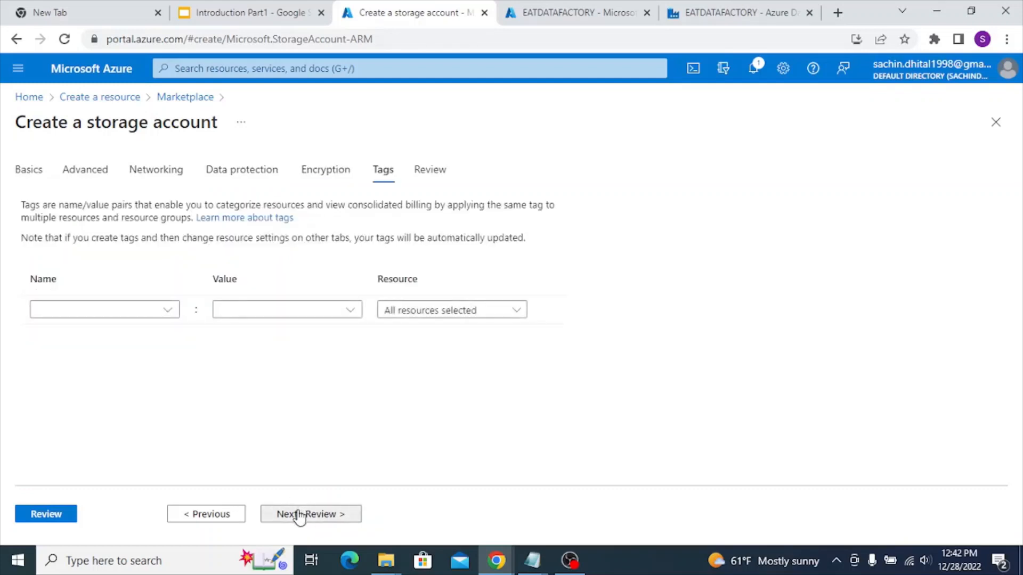
Review the full configuration summary and create the storage account.
click(300, 515)
scroll(247, 327, down, 15)
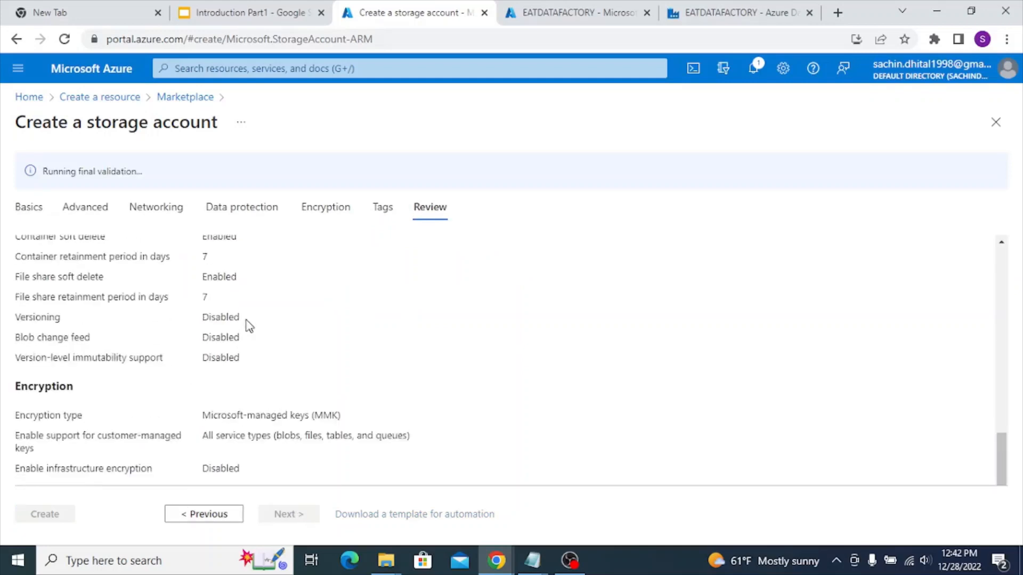
scroll(246, 325, up, 15)
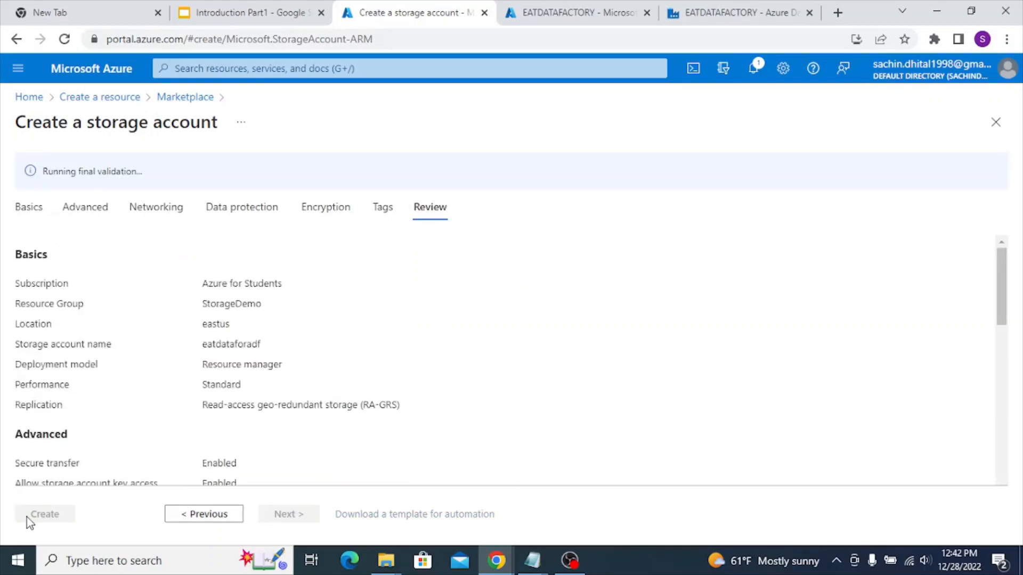
scroll(240, 398, down, 15)
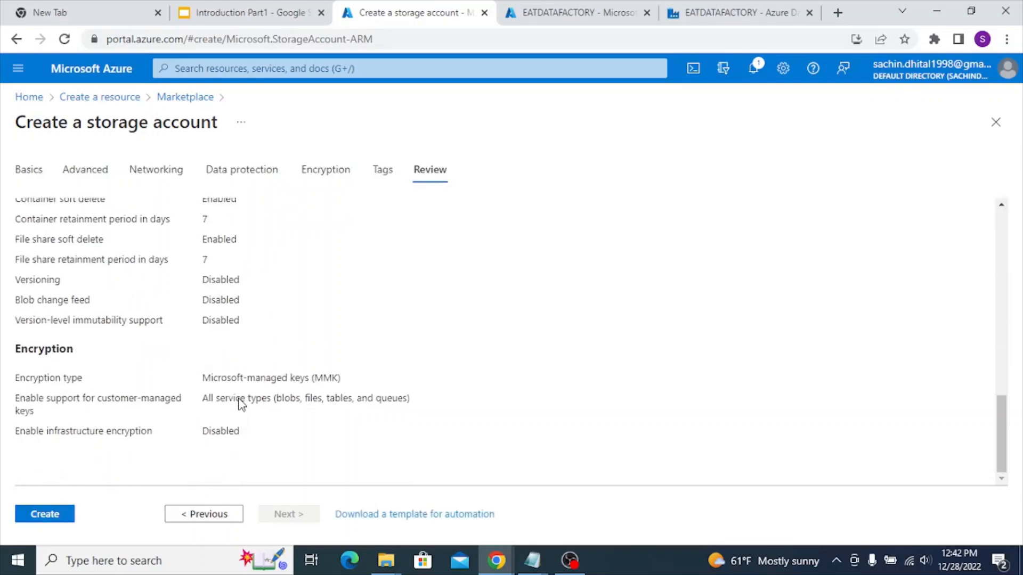
click(33, 516)
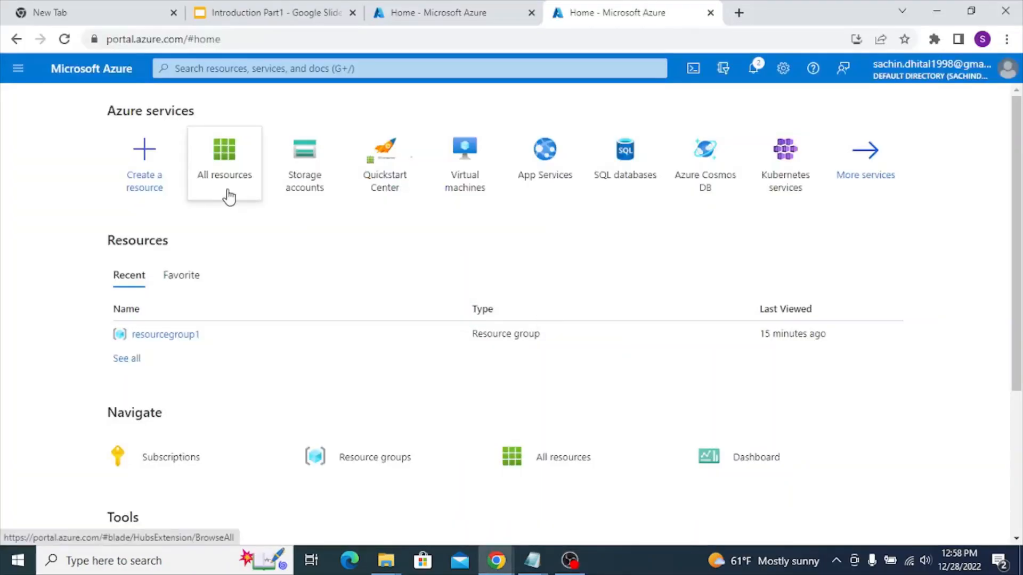
Open the eatdataforadf storage account and show its list of containers.
mouse_move(229, 197)
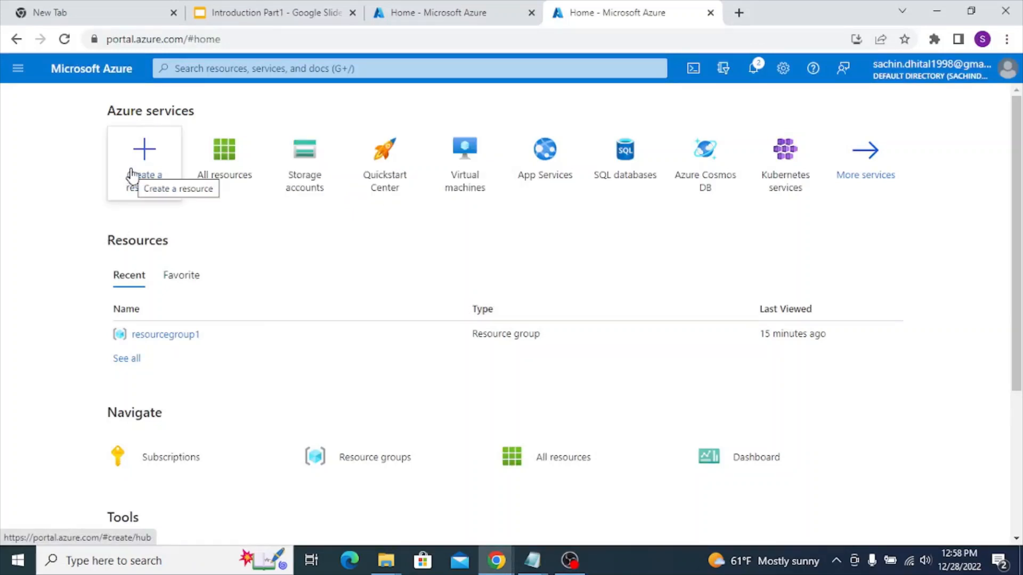
click(309, 180)
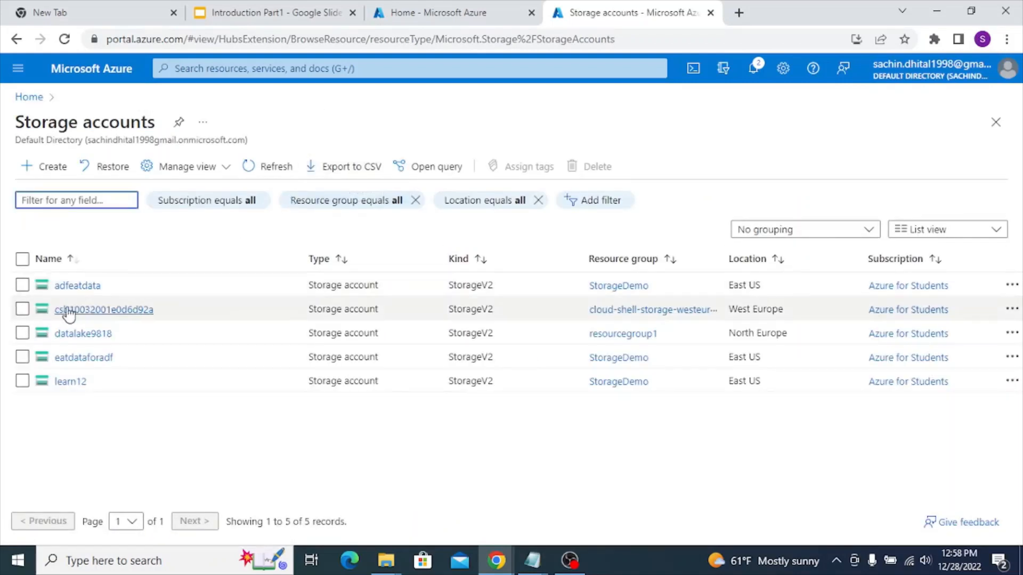
click(89, 358)
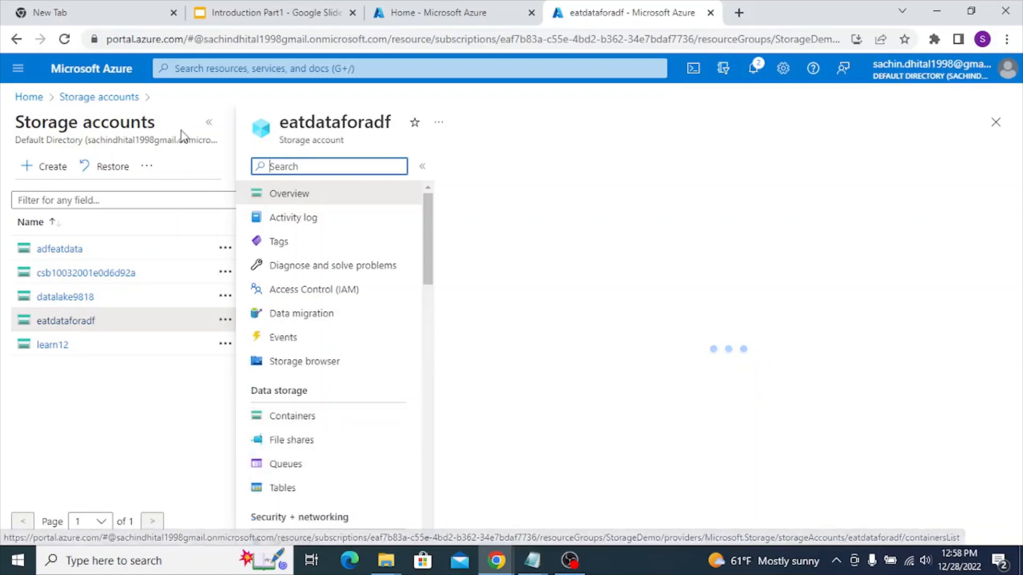
click(209, 123)
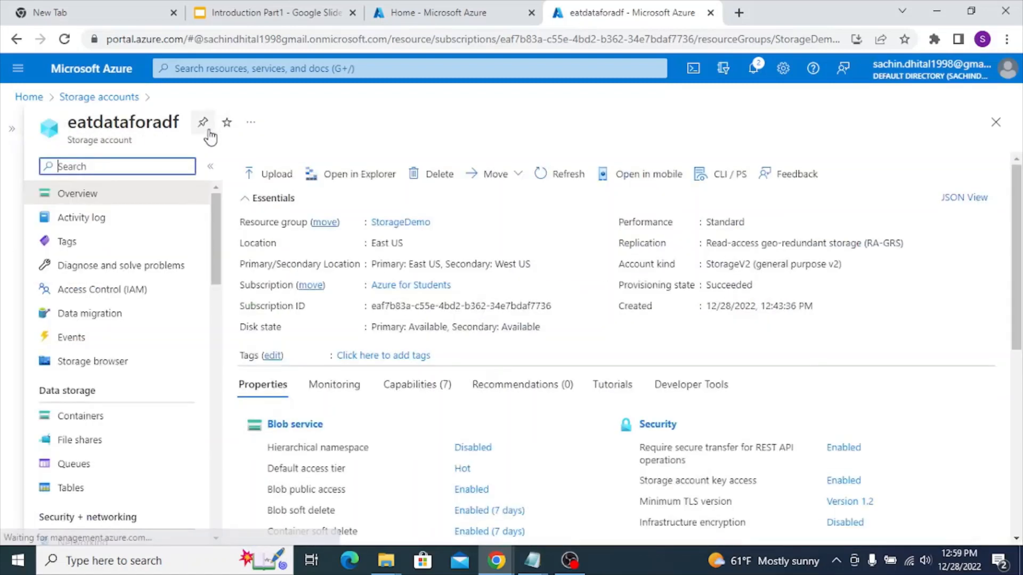
click(100, 421)
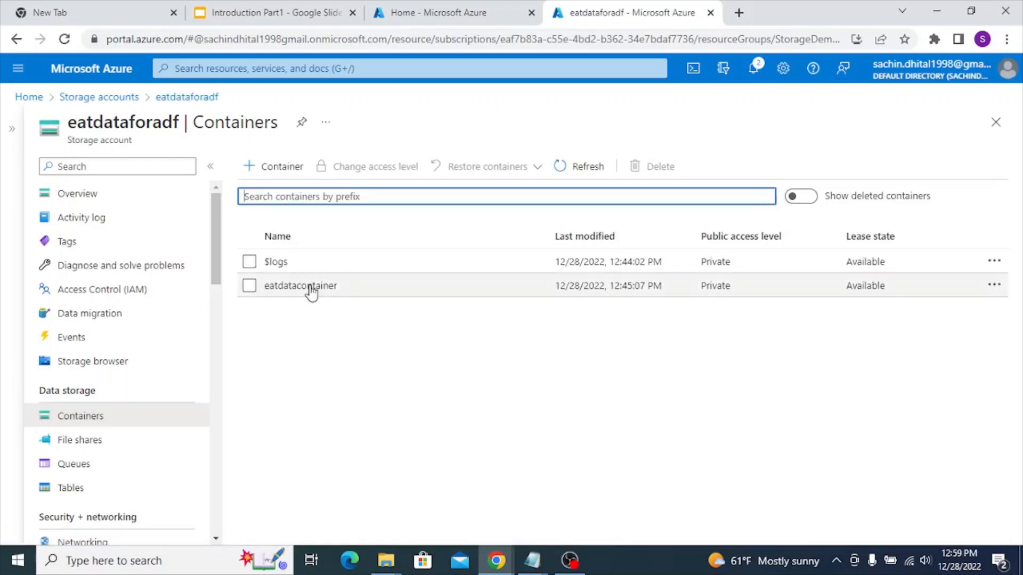
Open the eatdatacontainer container without adding a new one, and look at the files in its source folder.
click(267, 176)
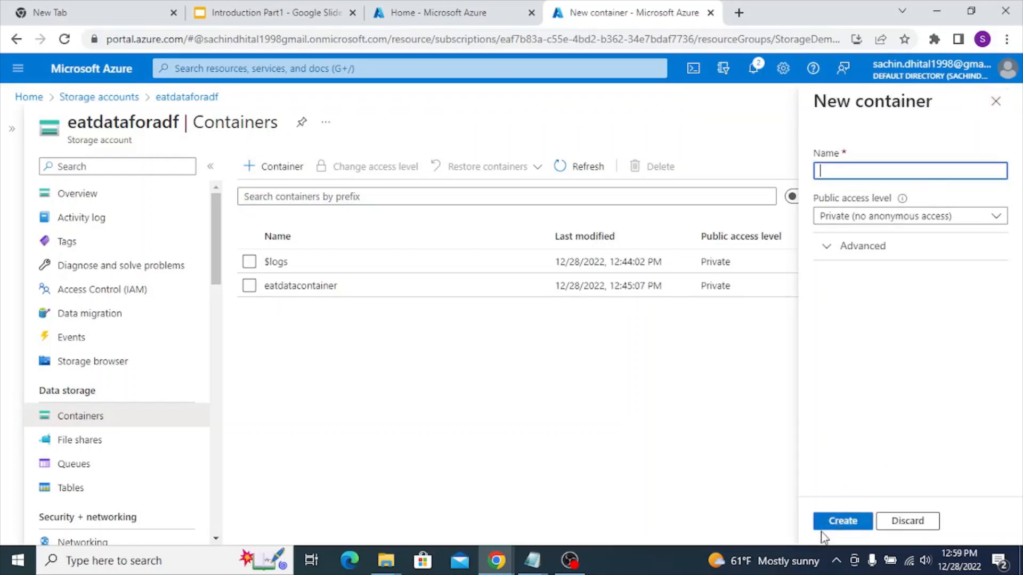
click(996, 101)
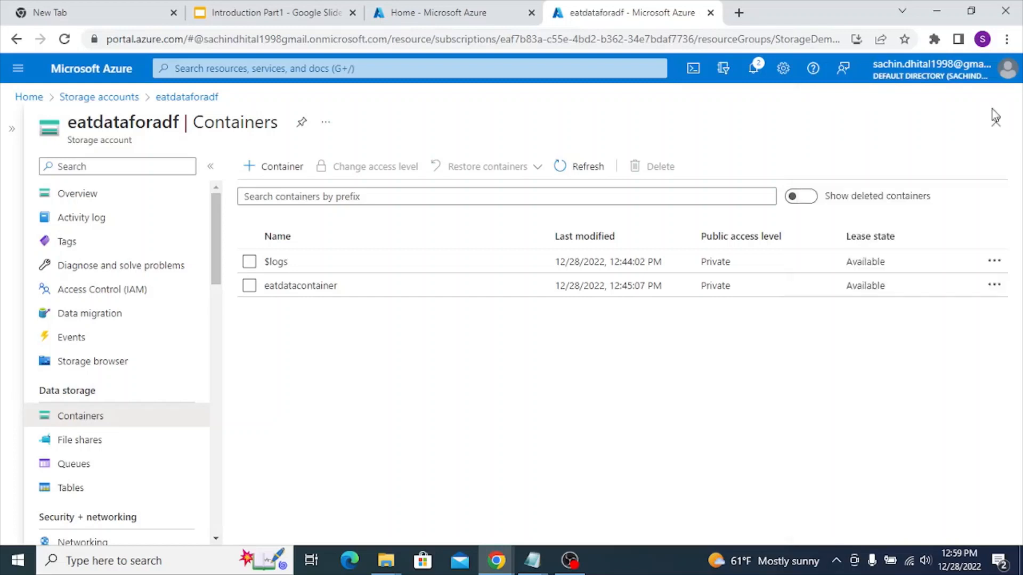
click(319, 286)
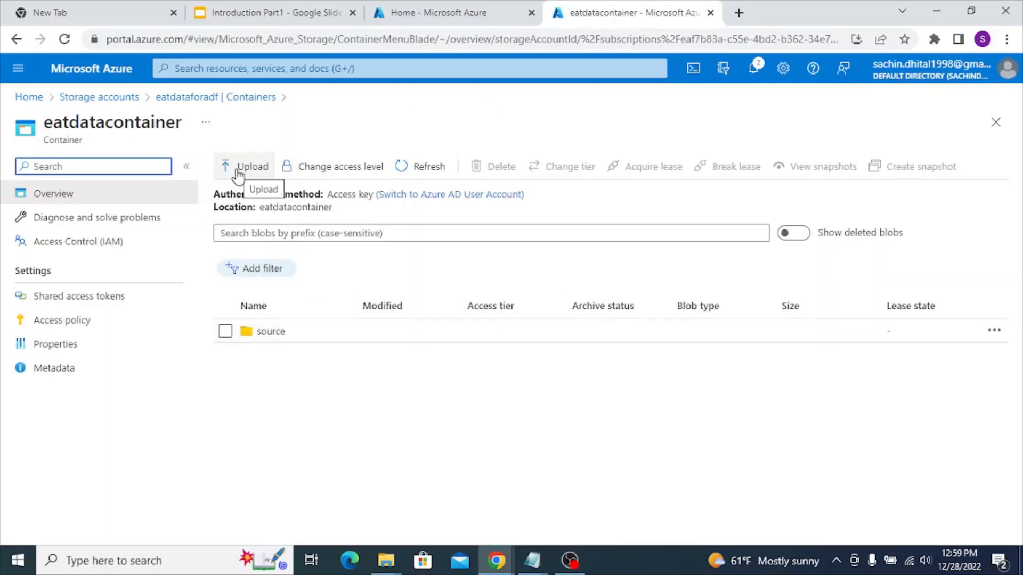
click(281, 333)
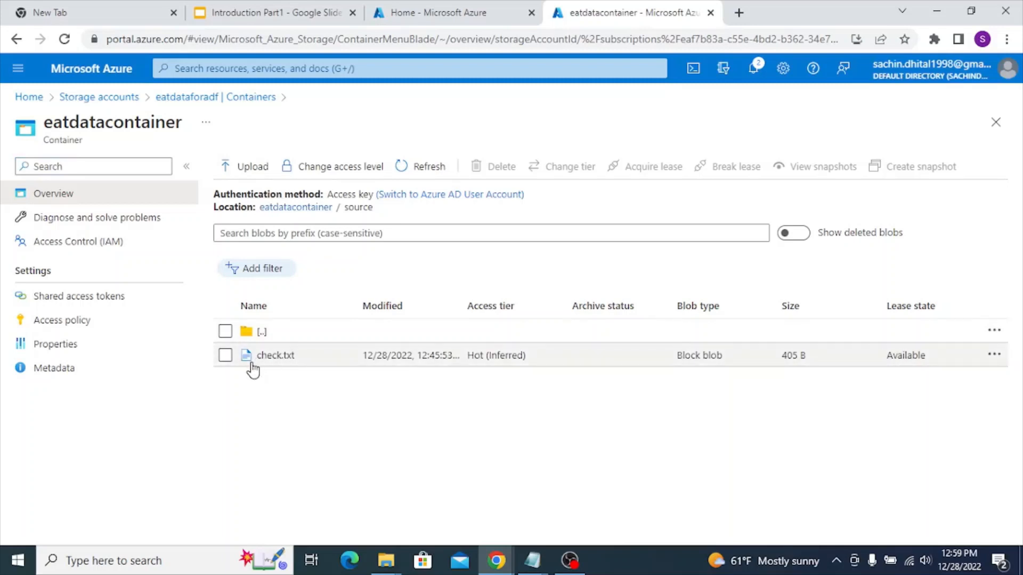
click(288, 208)
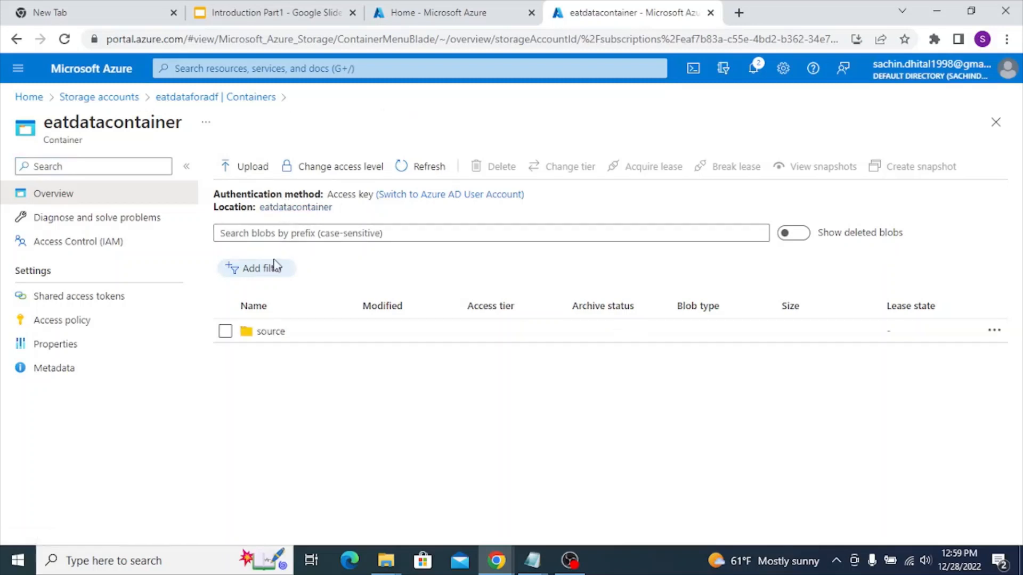
Start a blob upload to eatdatacontainer and select the check text file from the Desktop.
click(246, 167)
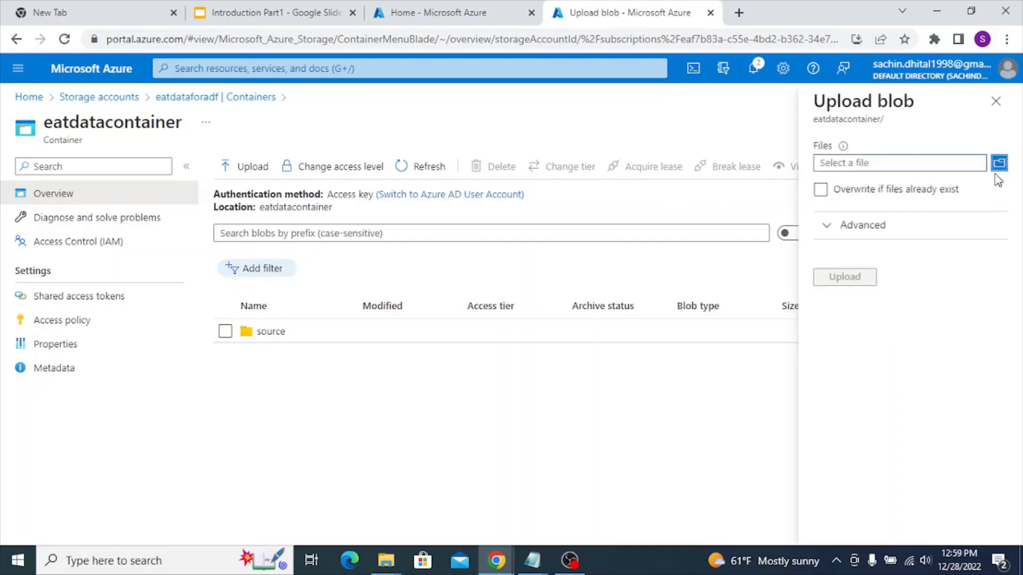
click(1000, 162)
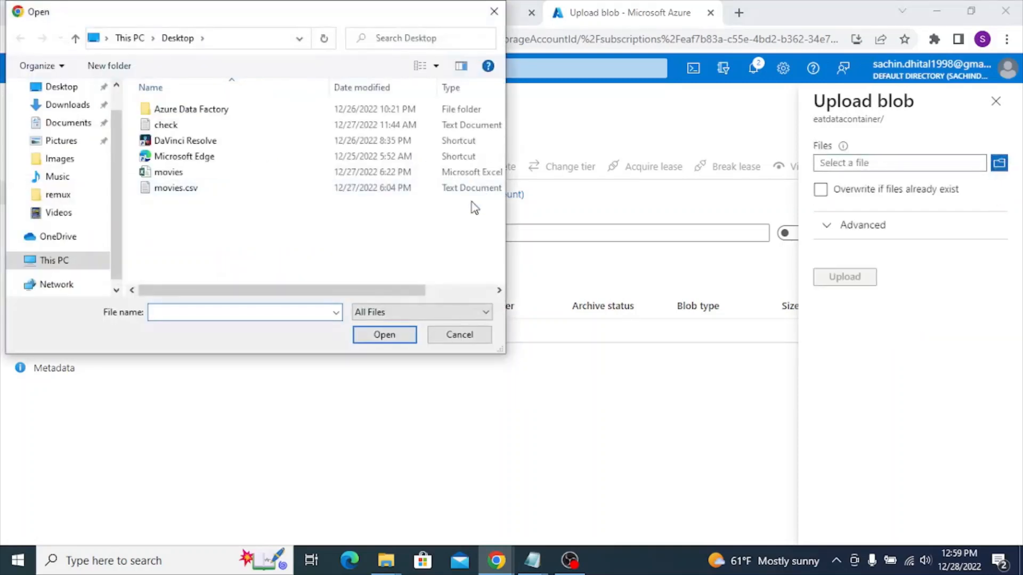
click(296, 126)
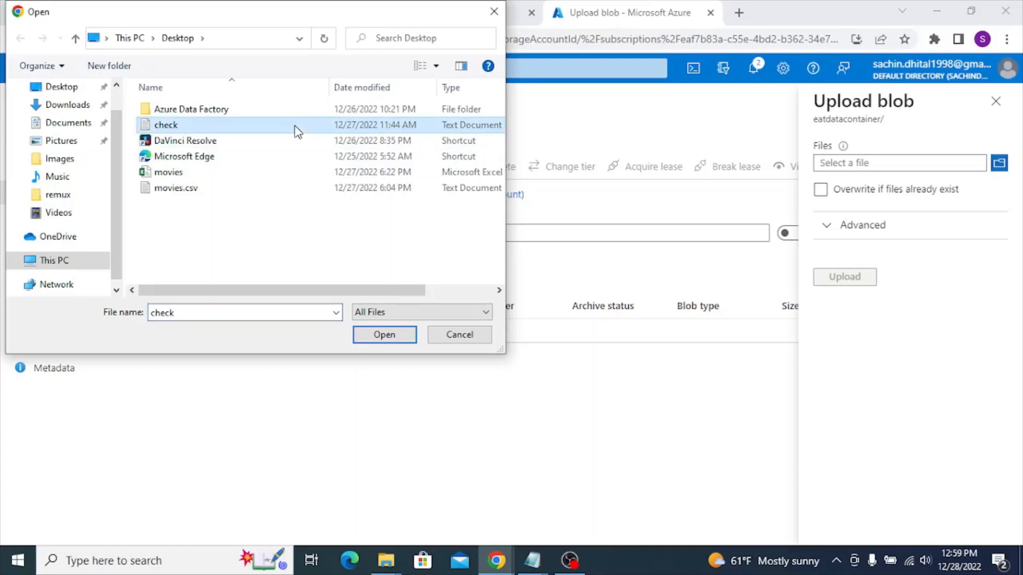
click(384, 334)
Expand the advanced upload options and set source as the destination folder for the blob upload.
click(838, 233)
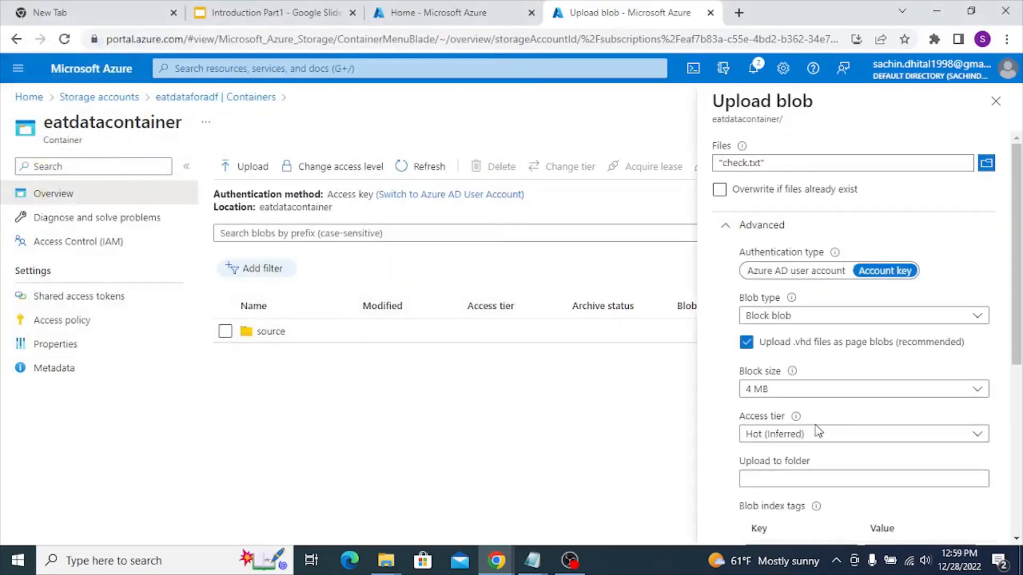
scroll(819, 431, down, 3)
click(777, 322)
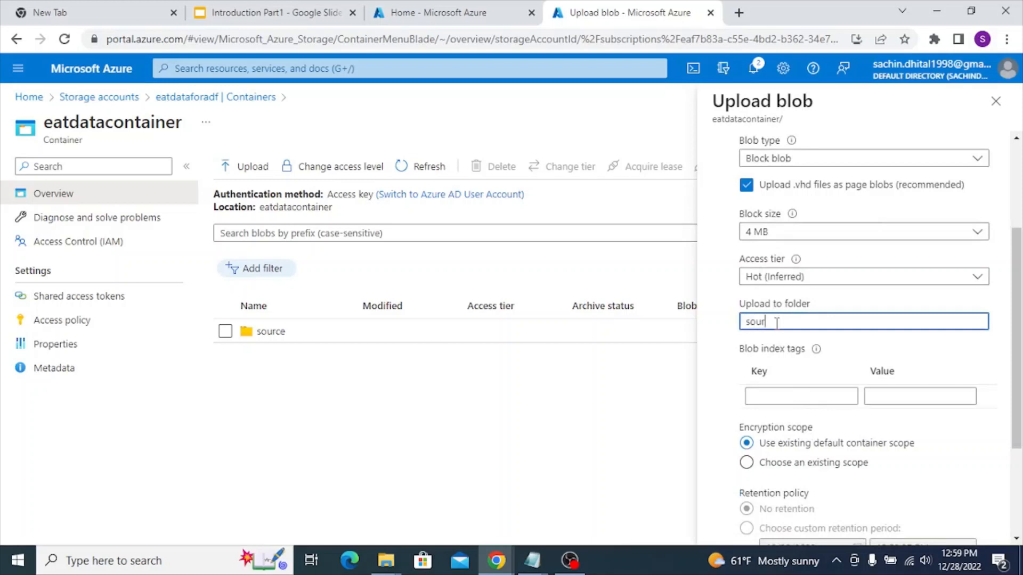
scroll(777, 321, down, 3)
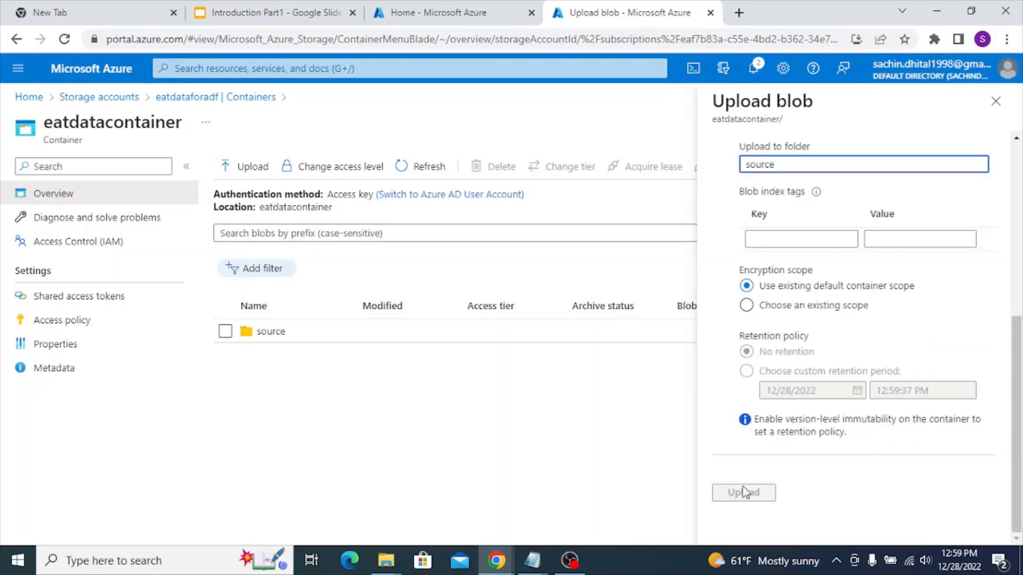
click(939, 267)
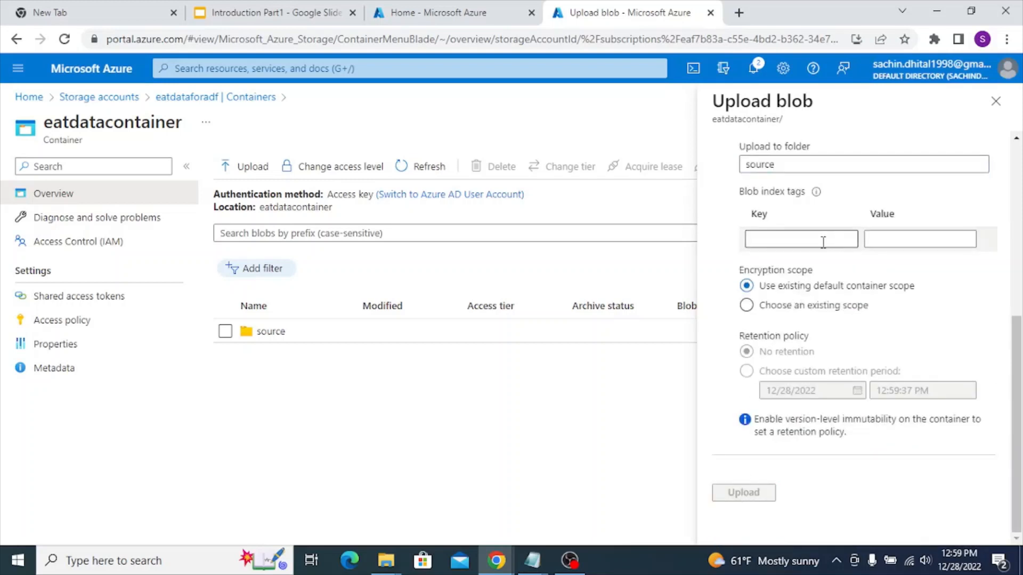
scroll(734, 223, up, 6)
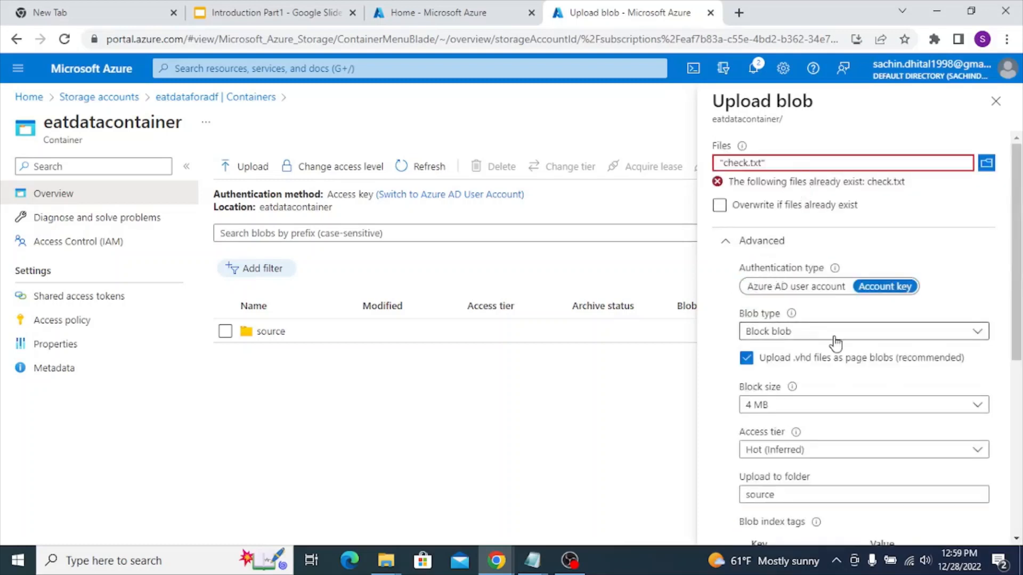
scroll(835, 343, down, 1)
scroll(836, 343, up, 1)
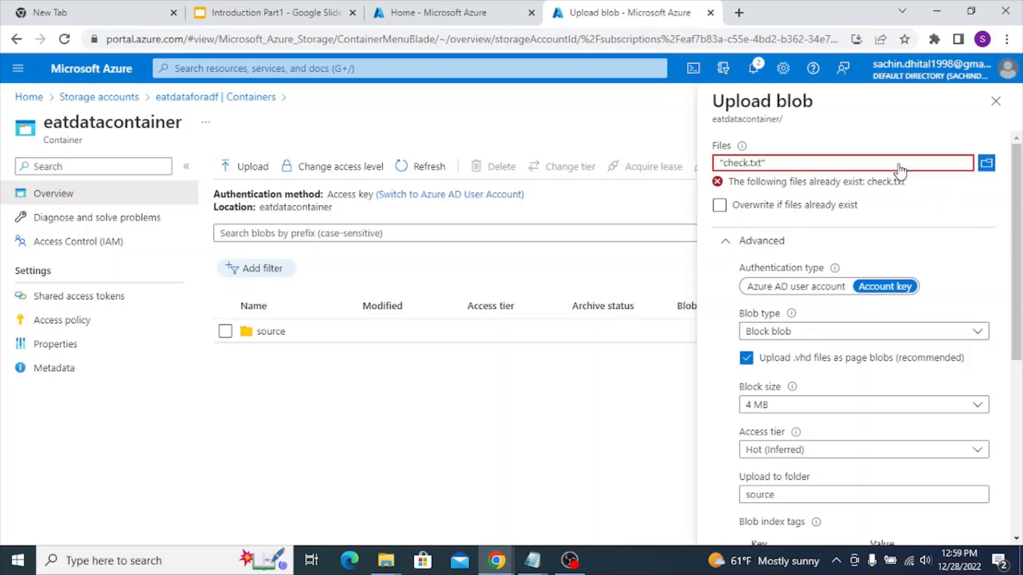
Replace the chosen file with movies.csv.txt from the Desktop and upload it to the source folder.
click(752, 163)
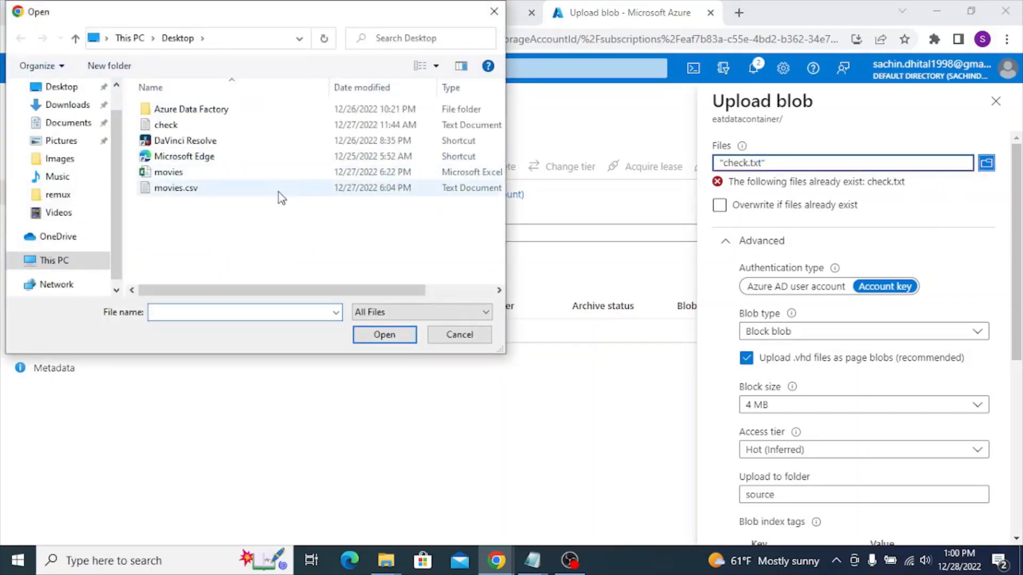
click(275, 188)
click(384, 339)
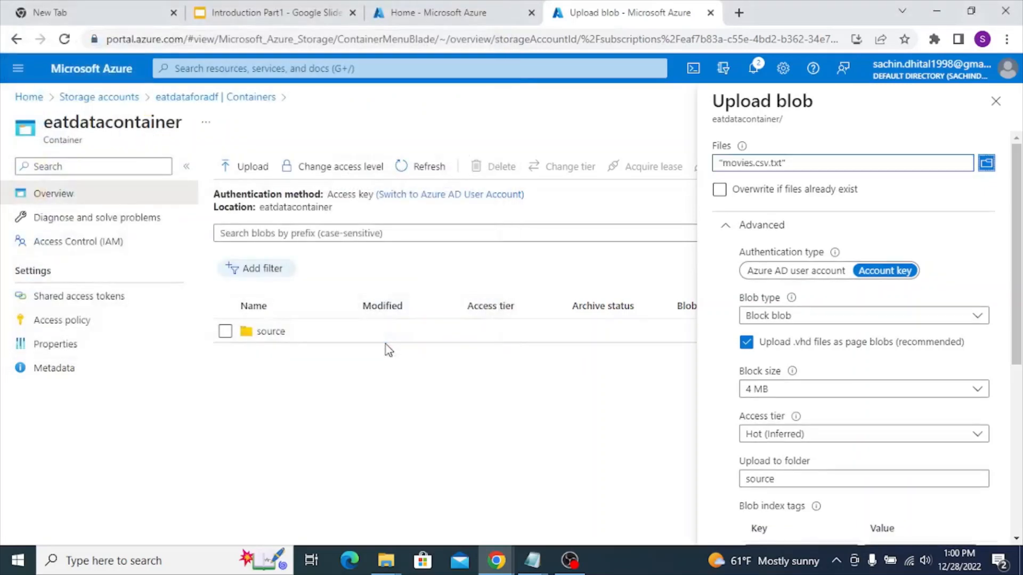
scroll(791, 354, down, 5)
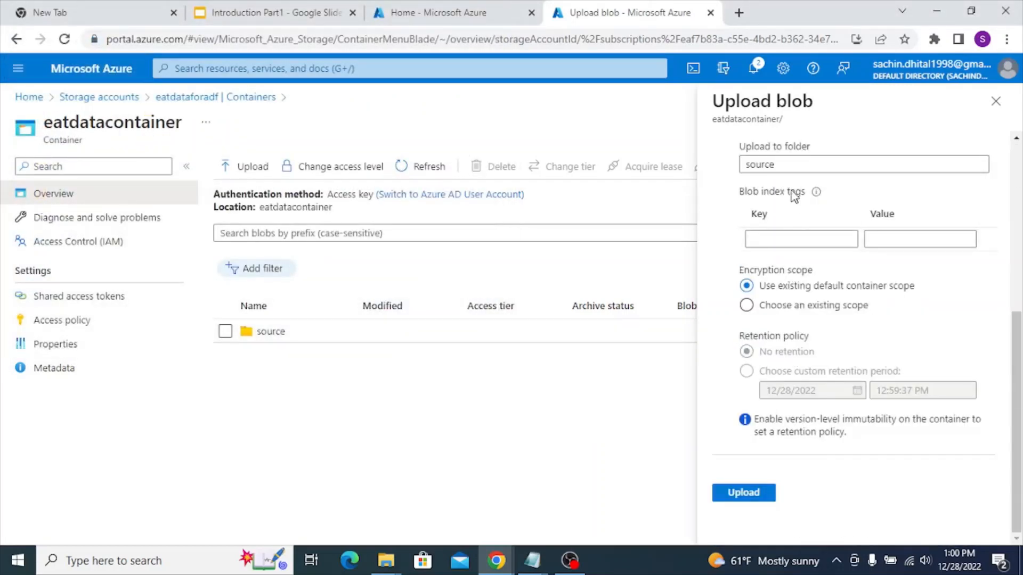
double_click(790, 164)
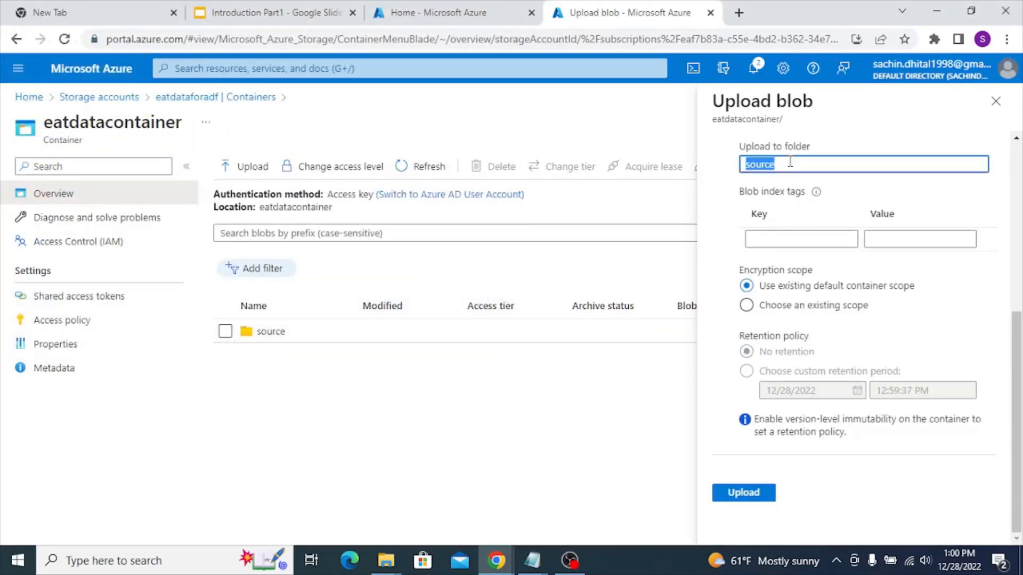
click(740, 496)
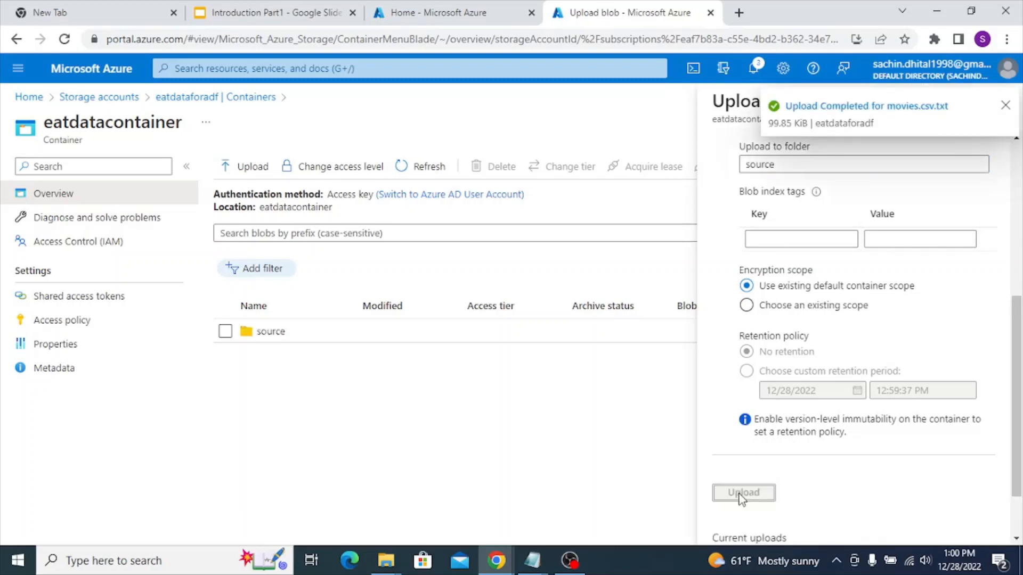
Close the upload form, check the files in the container's source folder, and go back to the storage account.
click(1005, 106)
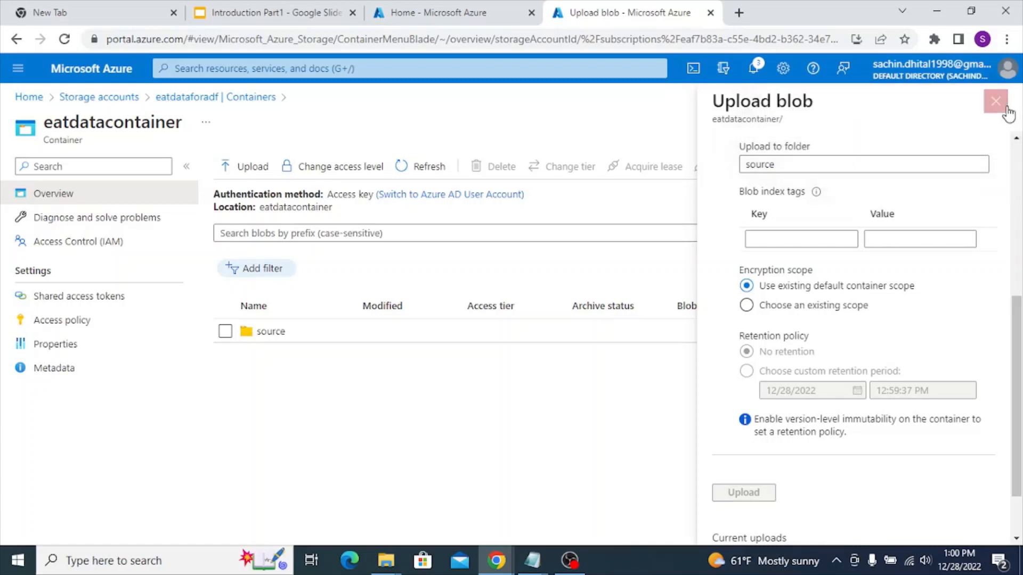
click(995, 100)
click(282, 331)
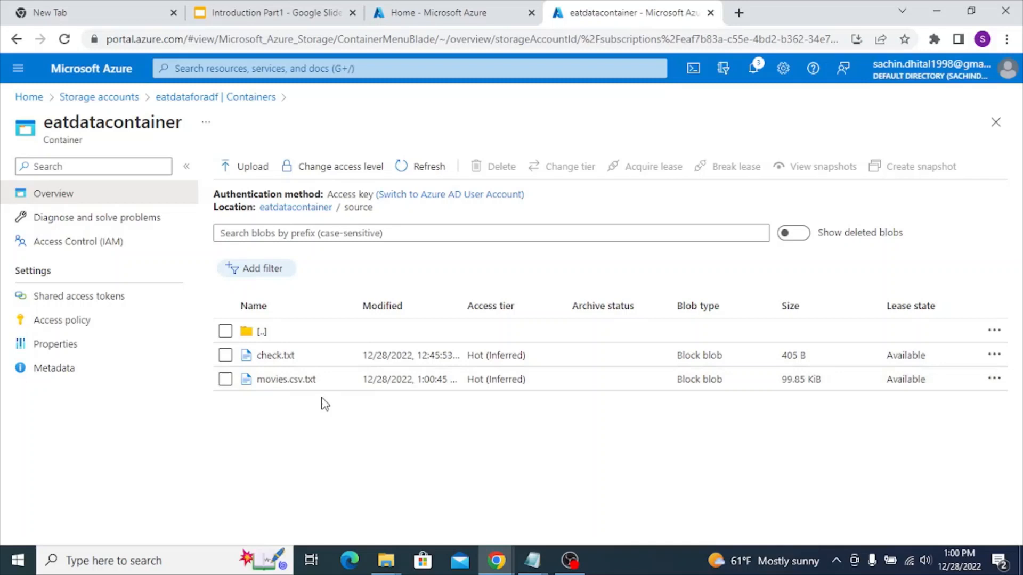
key(alt+Left)
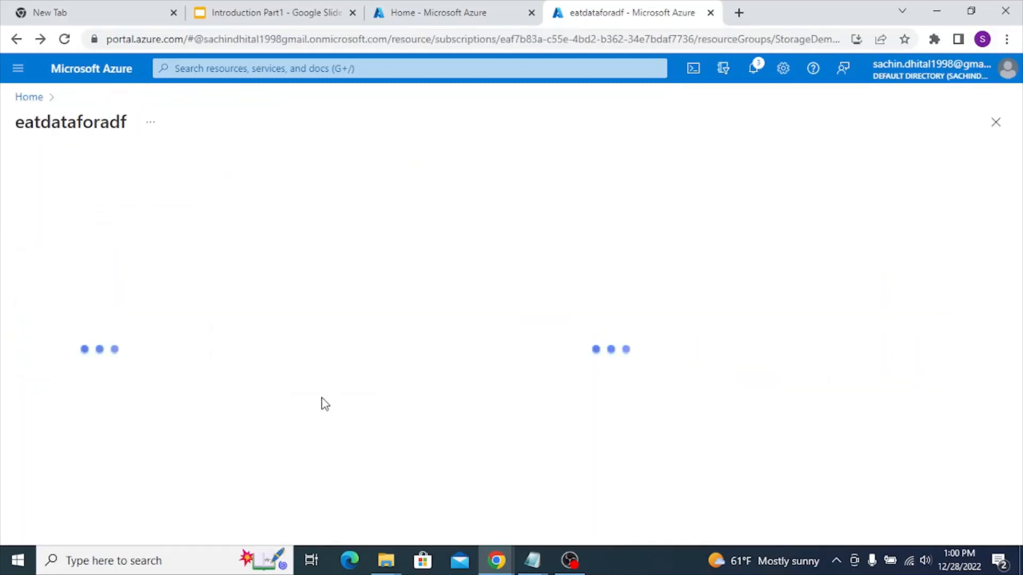
Search the marketplace for azure data factory and start creating Microsoft's Data Factory resource.
click(420, 14)
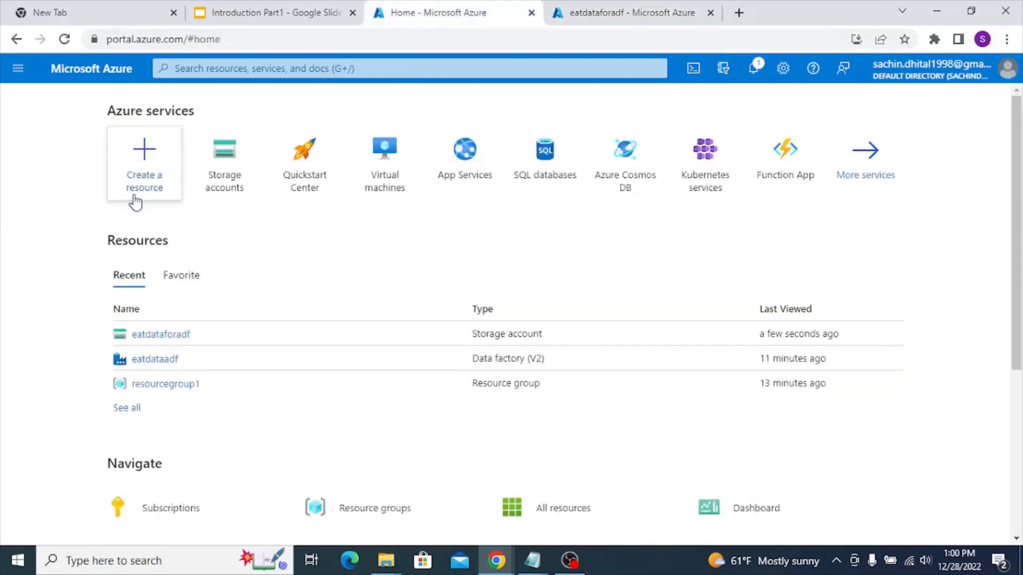
click(149, 173)
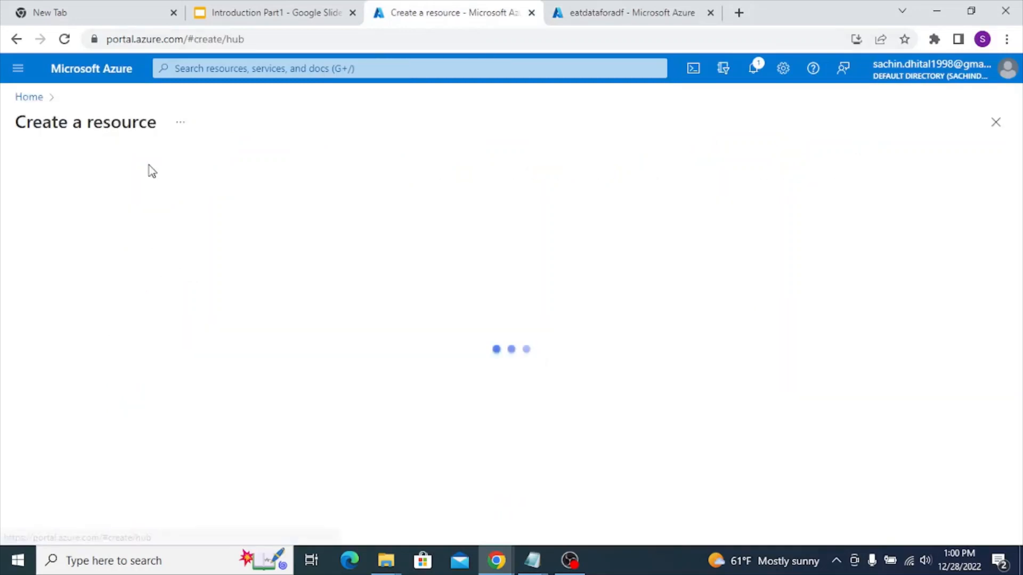
text(azu)
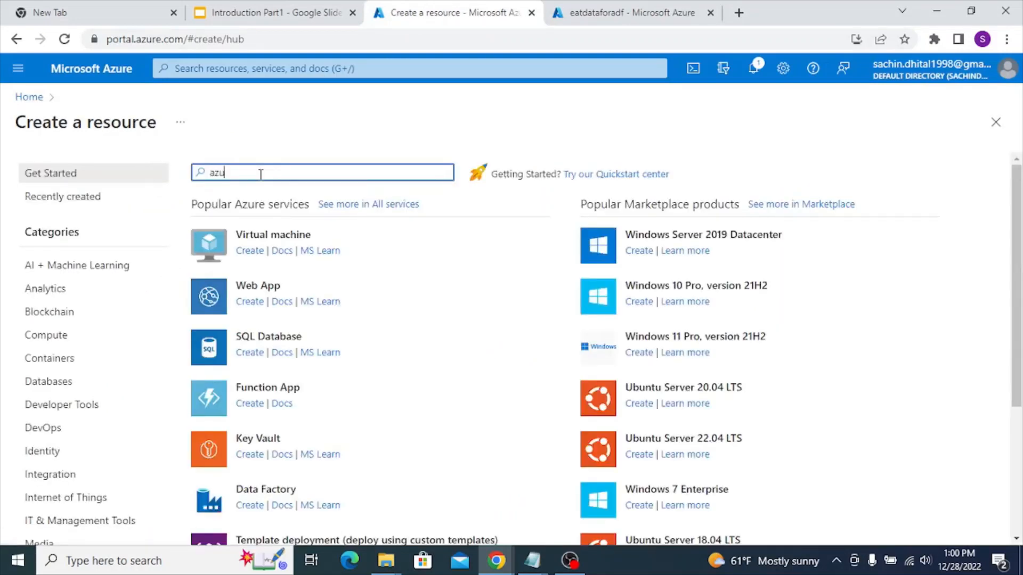
text(re data faco)
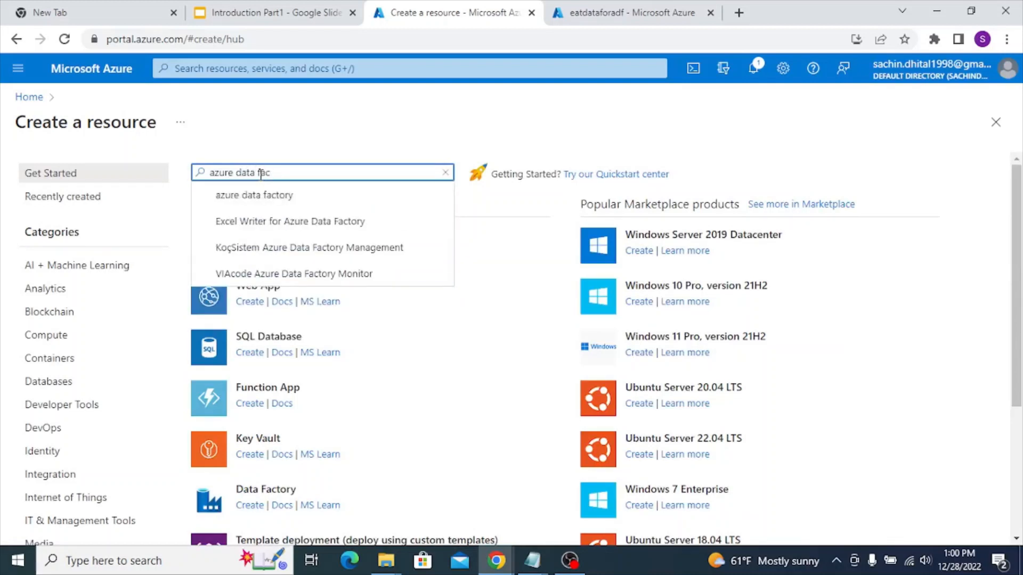
click(267, 196)
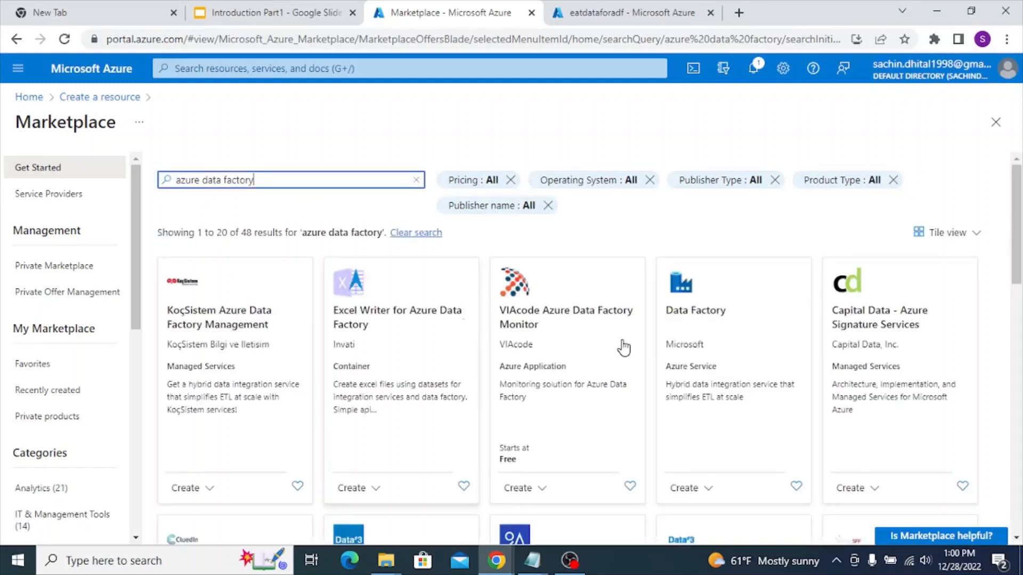
click(694, 487)
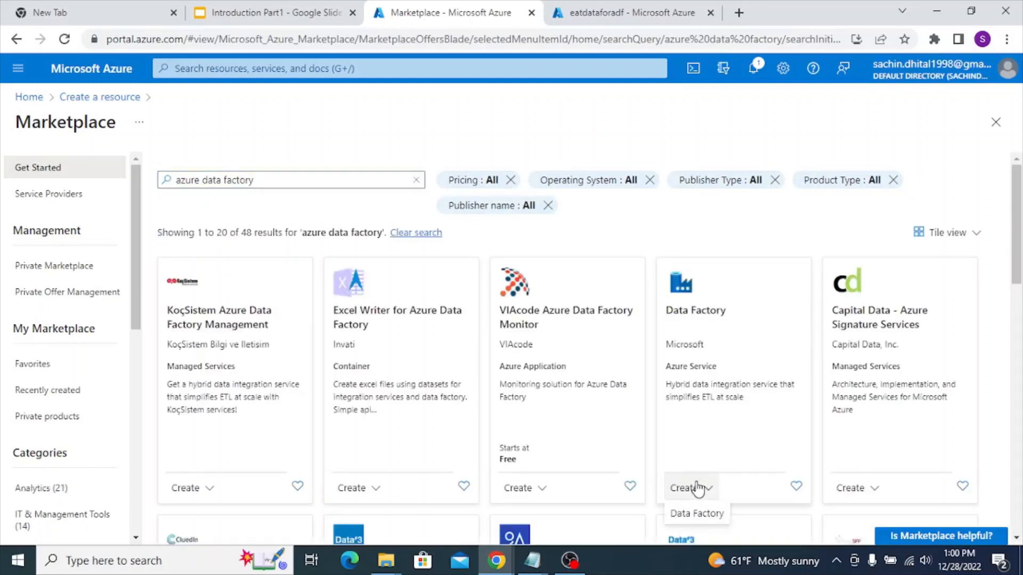
click(695, 514)
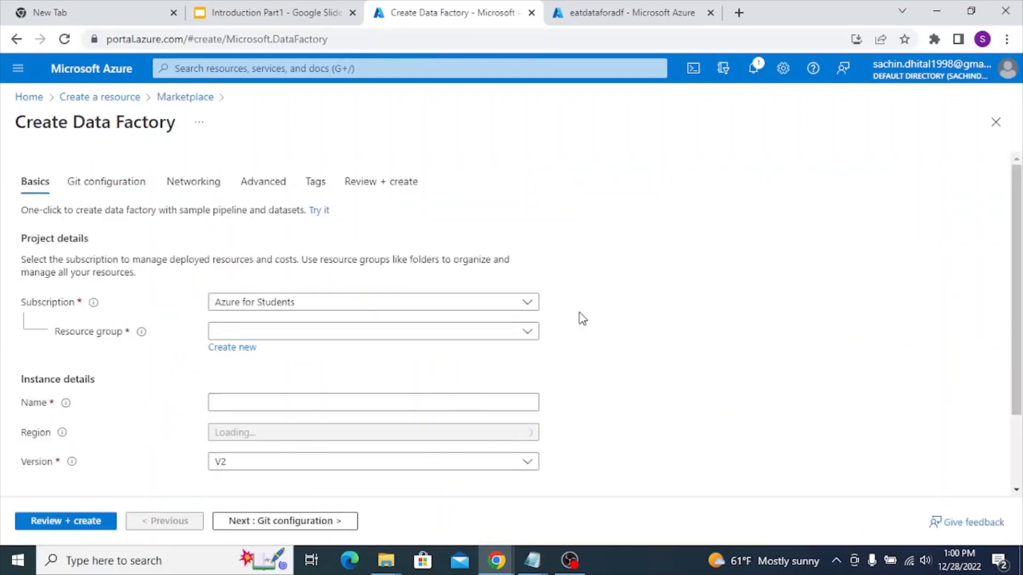
Assign the data factory to resourcegroup1 and name it eatdataadf.
click(410, 331)
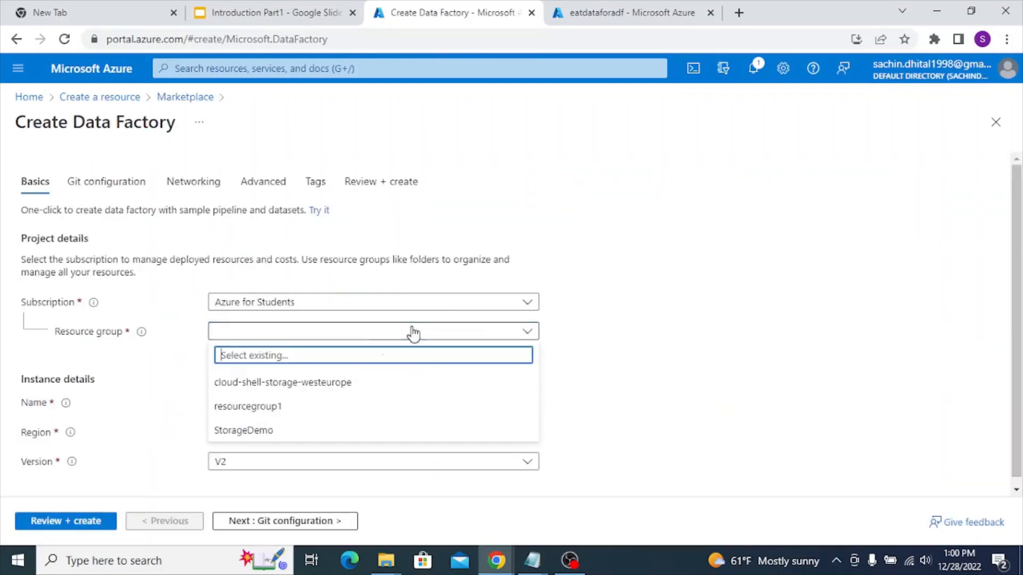
click(337, 405)
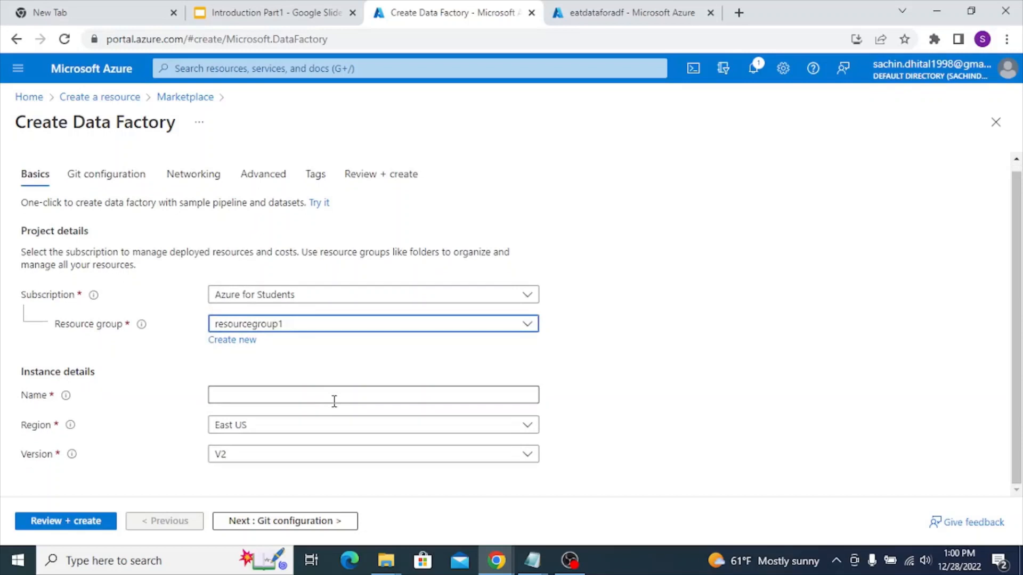
click(321, 394)
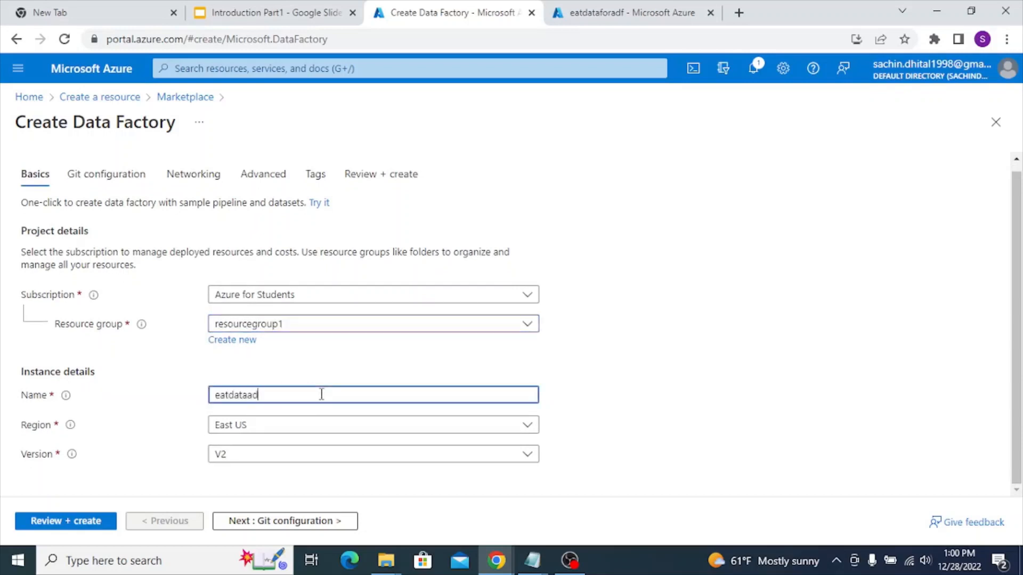
Keep the default Git, networking, advanced and tag settings, validate the configuration, and create the data factory.
click(250, 521)
click(260, 524)
click(262, 525)
click(262, 523)
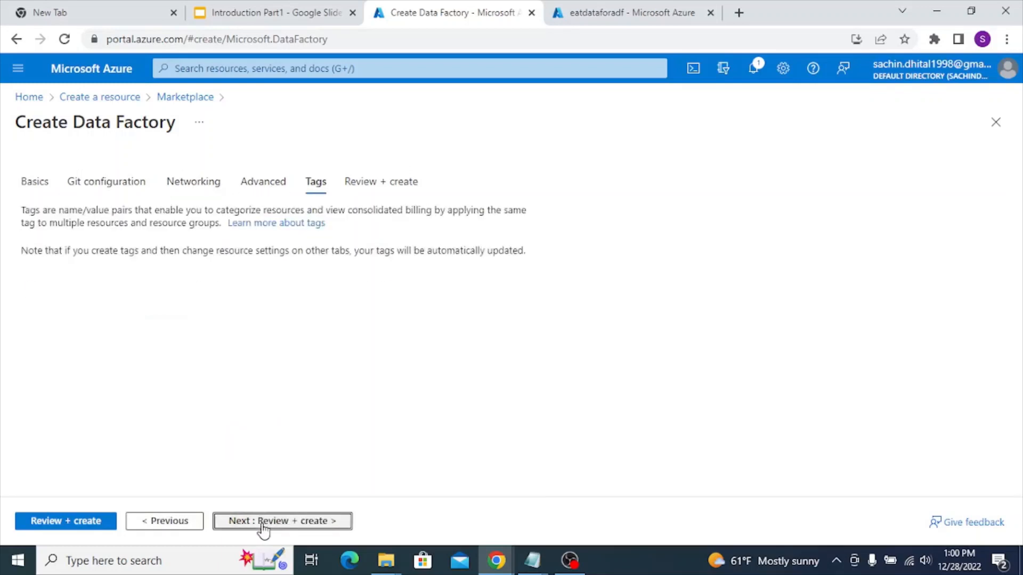
click(262, 525)
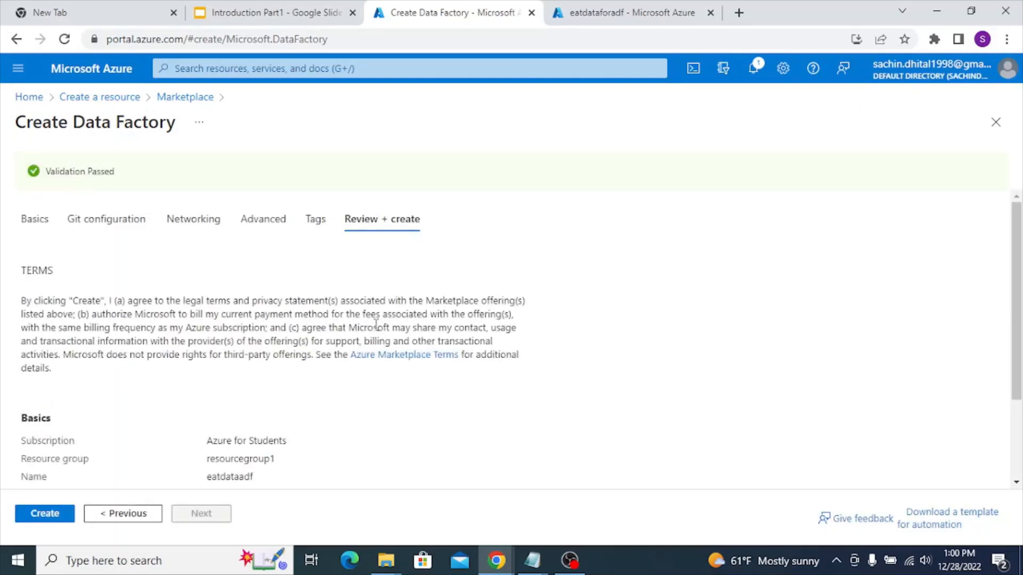
click(47, 518)
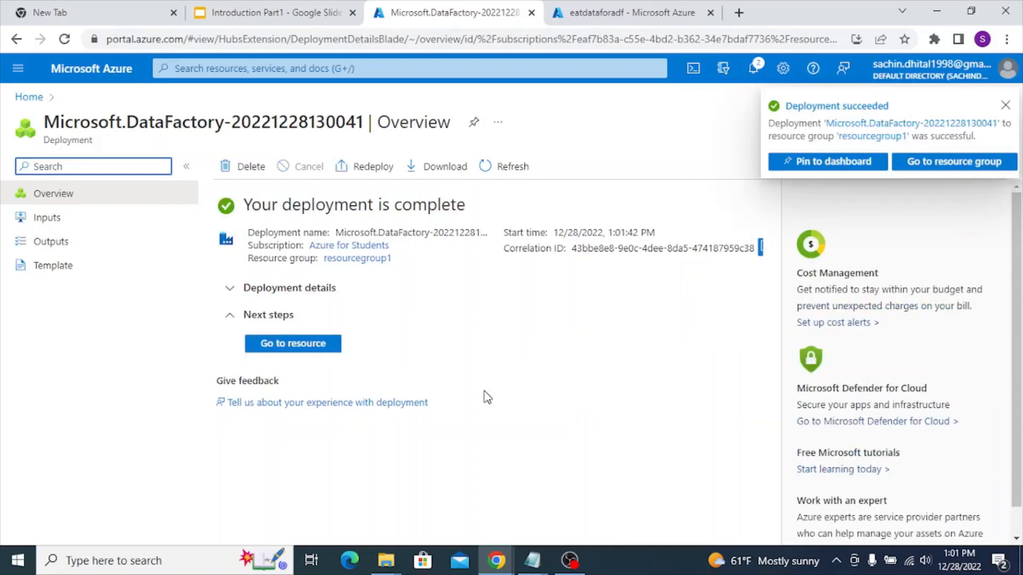
Open the deployed eatdataadf resource, launch Azure Data Factory Studio, and go to its authoring workspace.
click(315, 349)
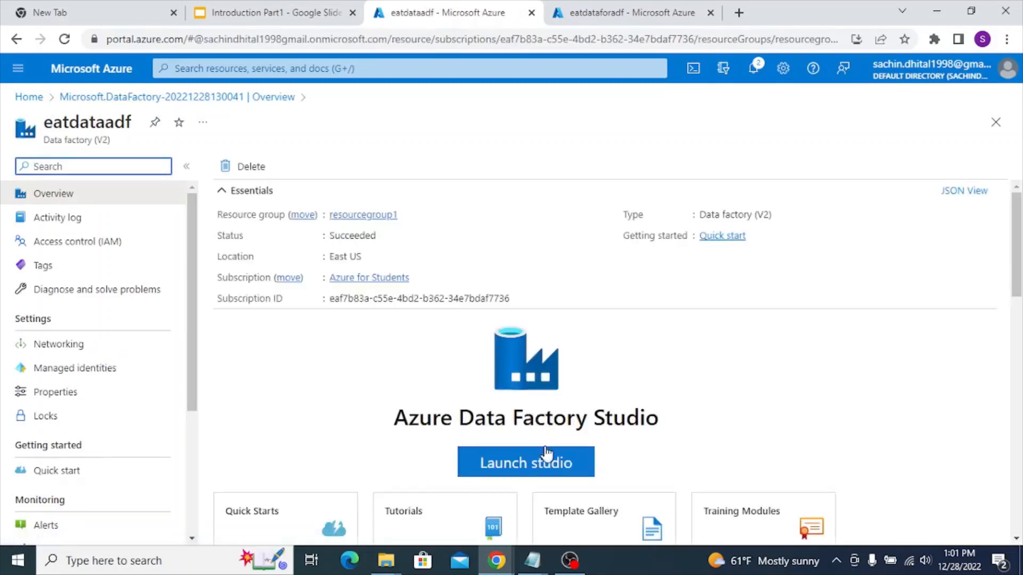
click(508, 469)
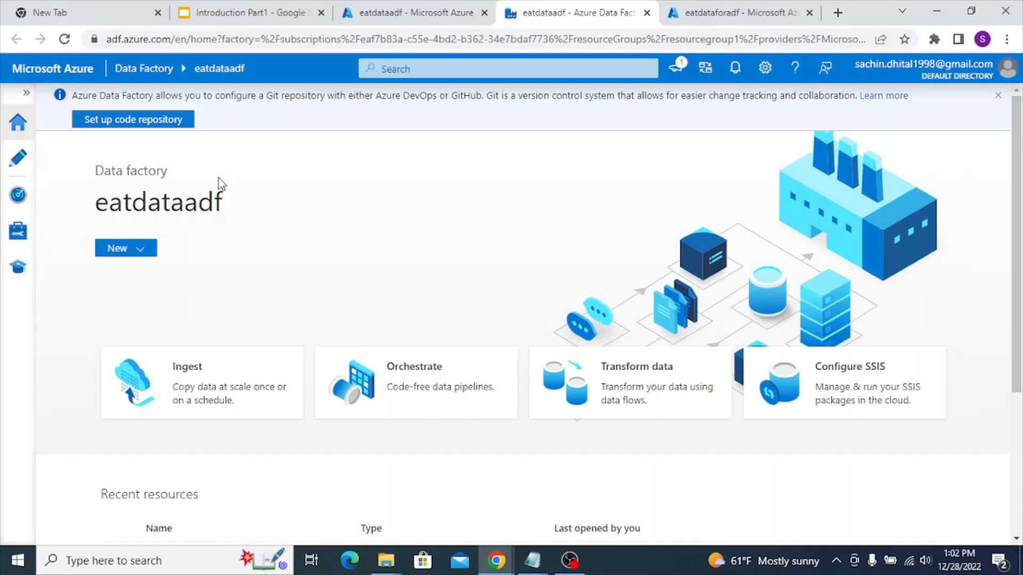
click(19, 161)
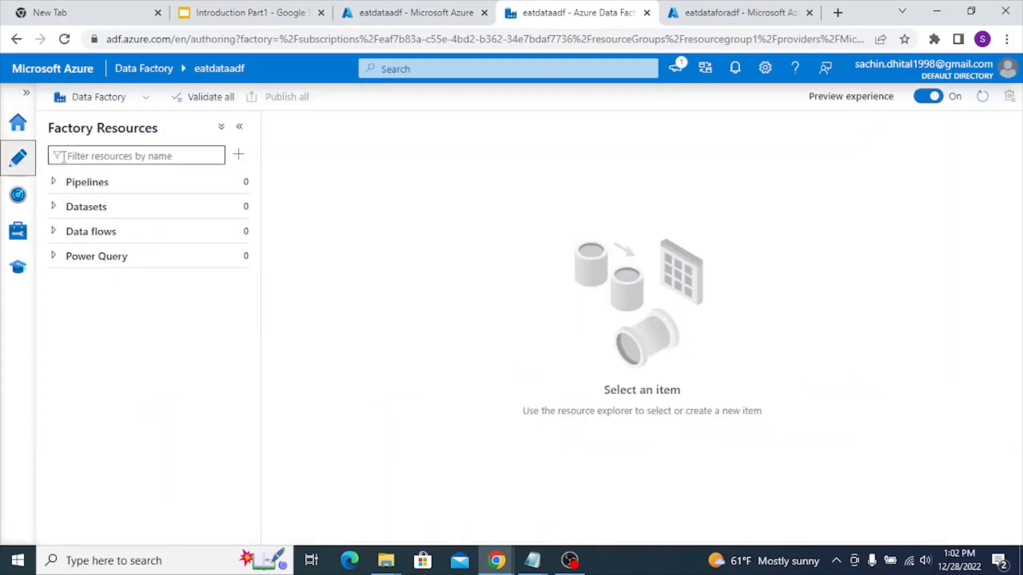
Add a new blank pipeline to the factory's Pipelines resources.
click(82, 187)
click(235, 183)
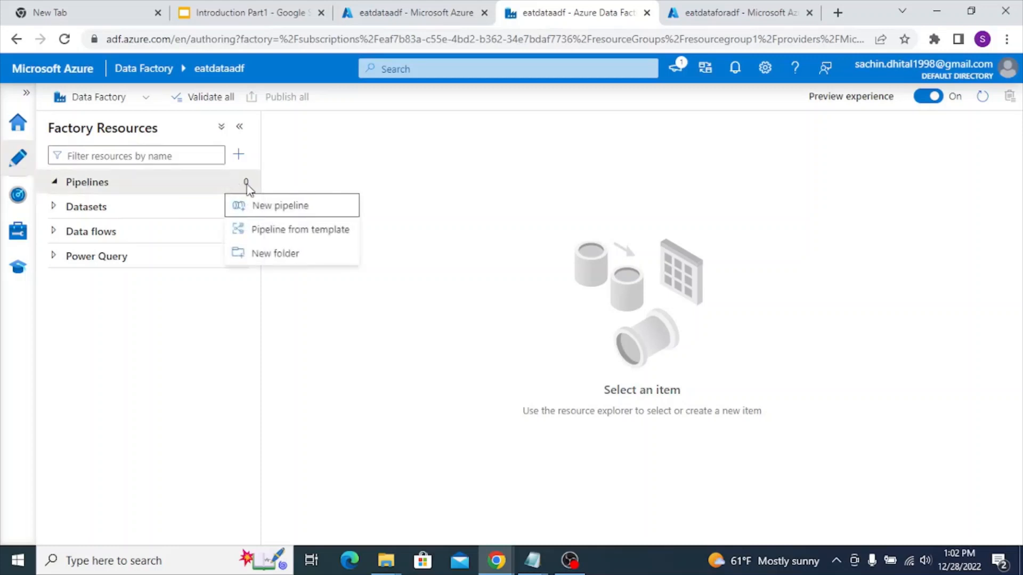
click(141, 329)
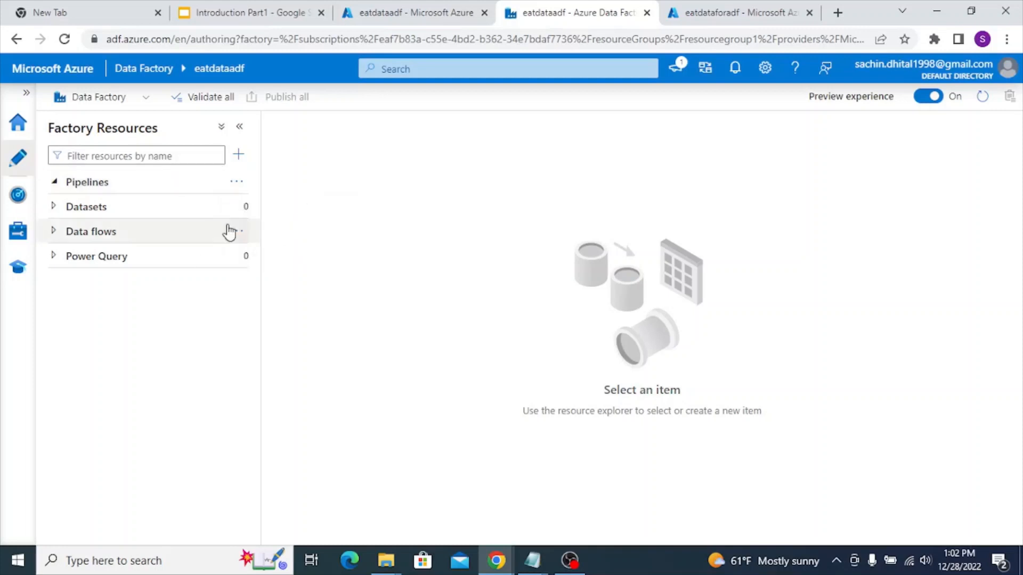
click(237, 183)
click(284, 210)
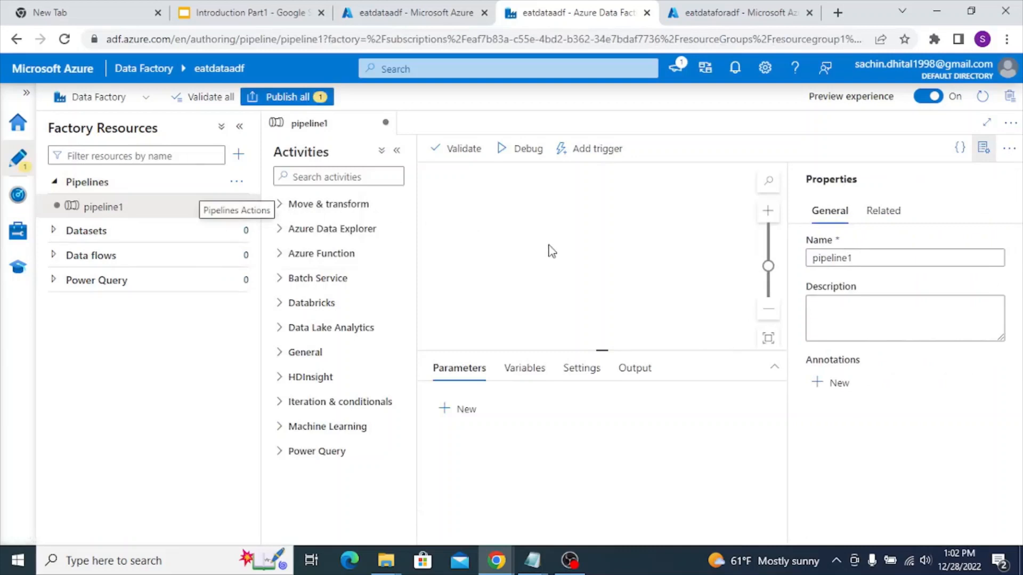
Rename the new pipeline as eatdatapipeline.
click(839, 258)
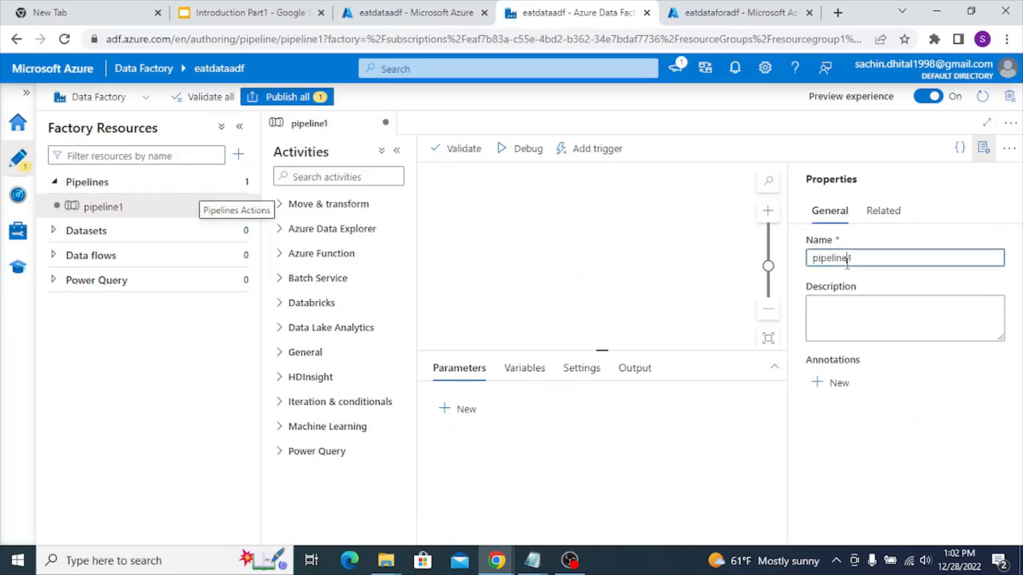
double_click(839, 258)
text(eat)
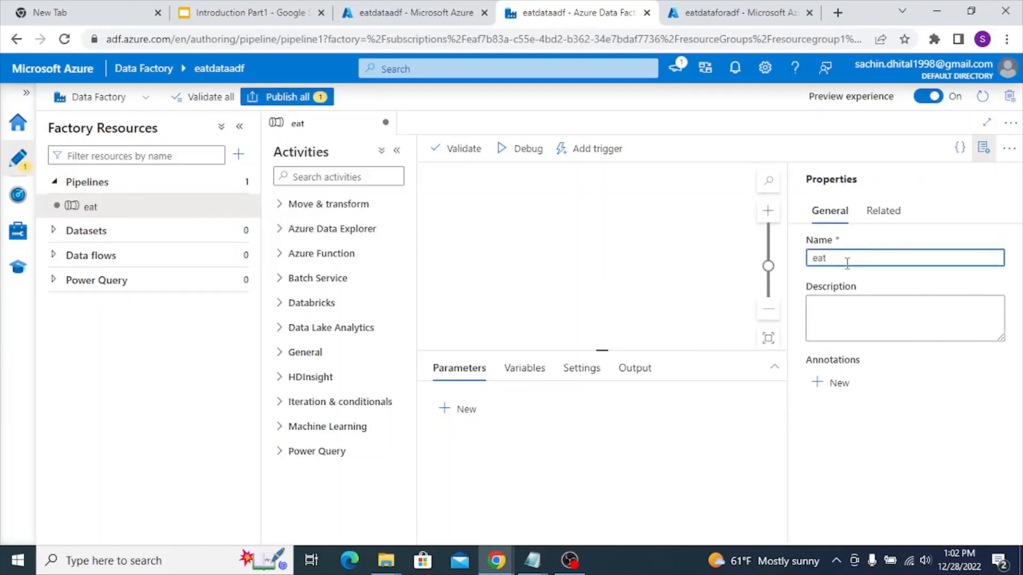
text(datapipeline)
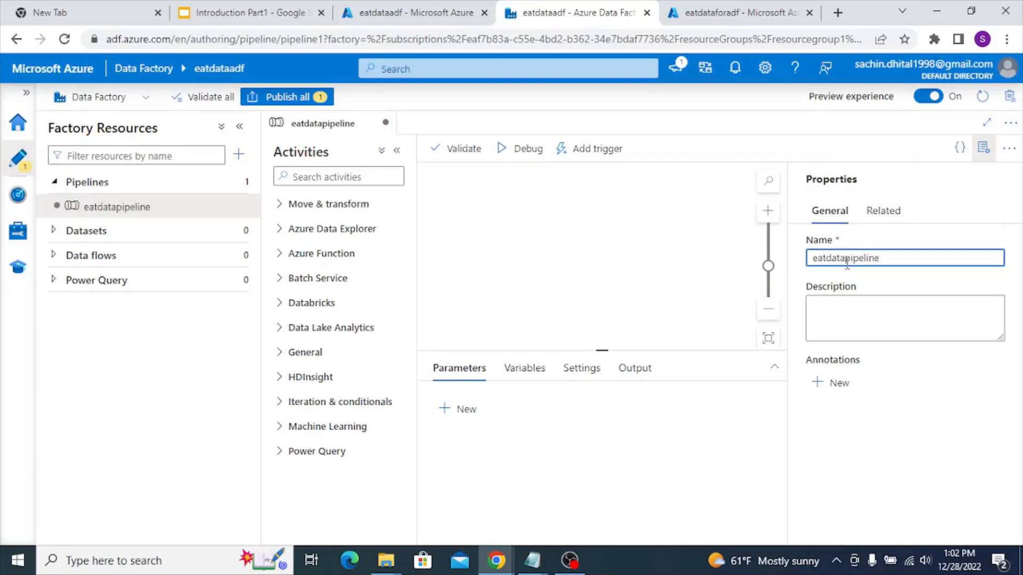
click(512, 232)
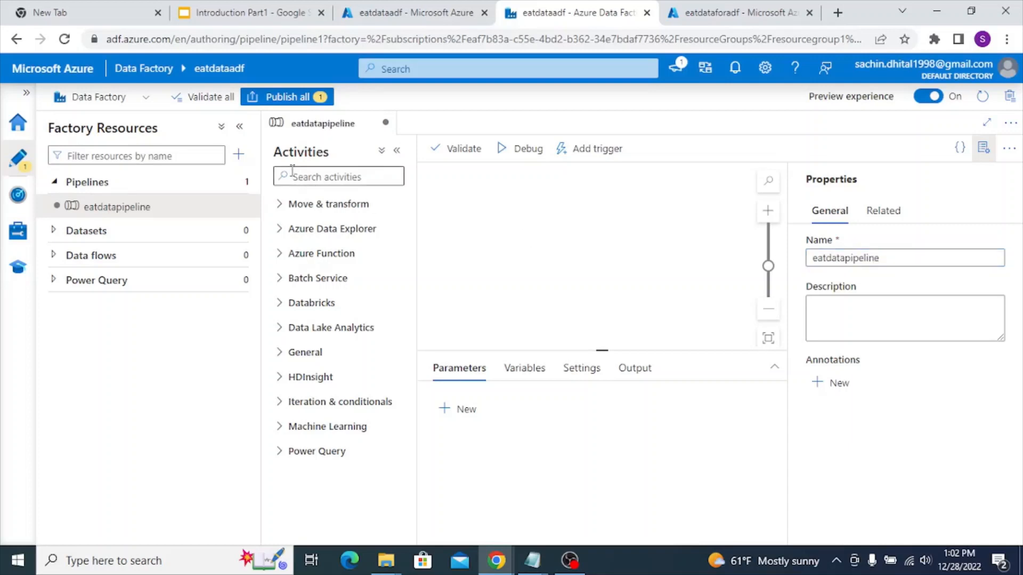
Find the Copy data activity among the Move & transform activities and add it to the pipeline canvas.
click(316, 176)
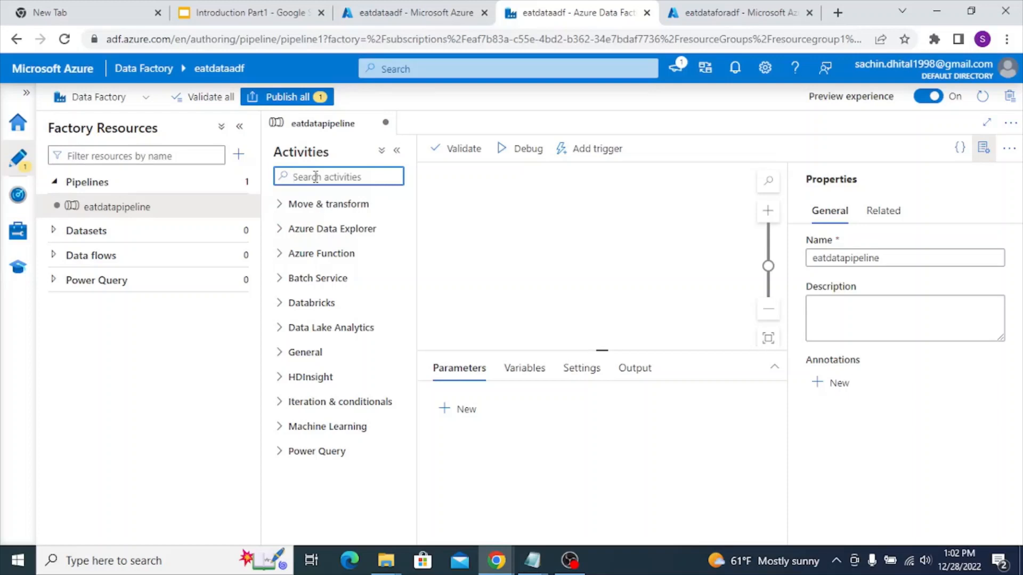
text(copy)
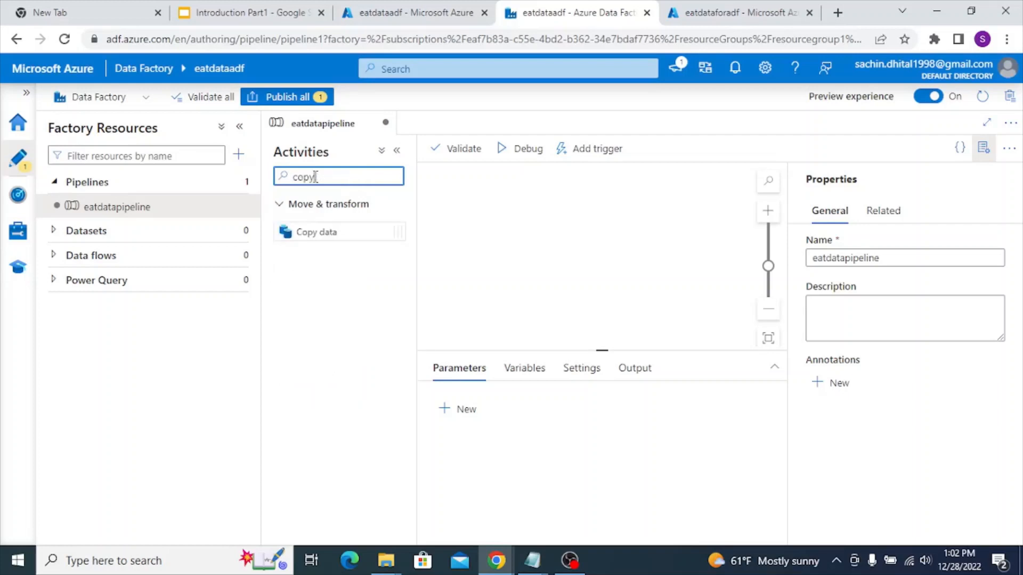
key(BackSpace)
key(BackSpace)
key(BackSpace)
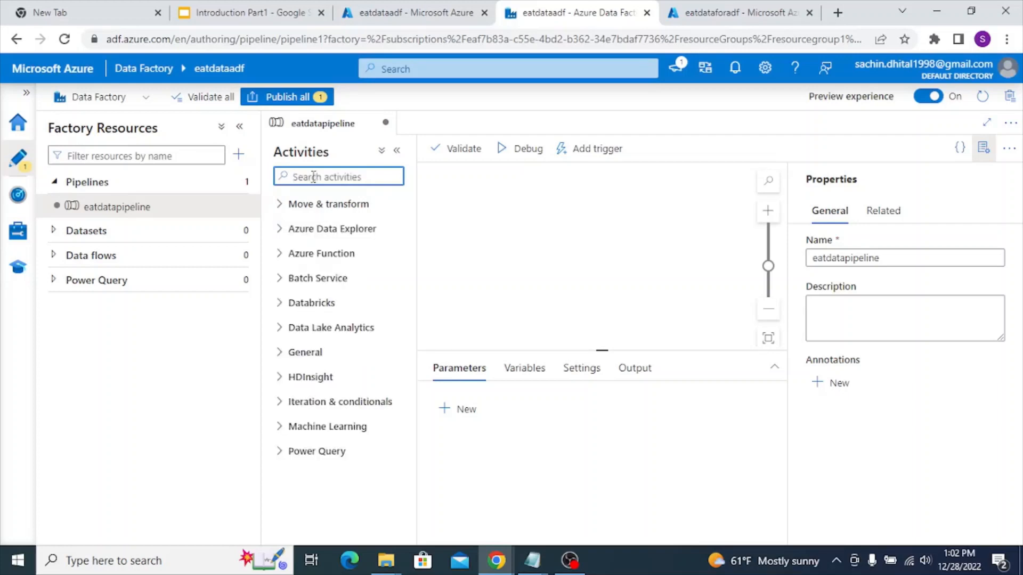
click(281, 205)
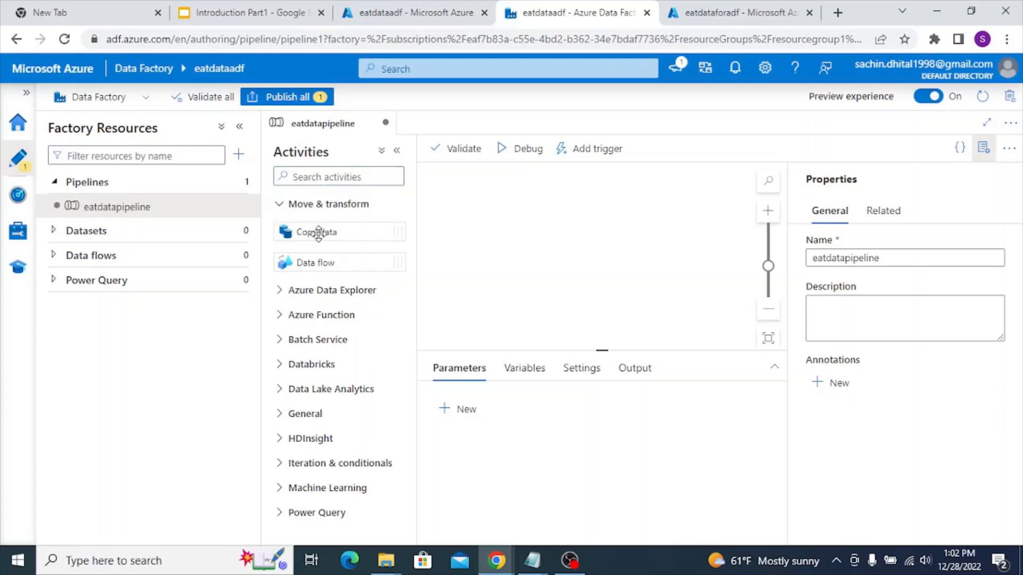
drag(318, 233, 529, 234)
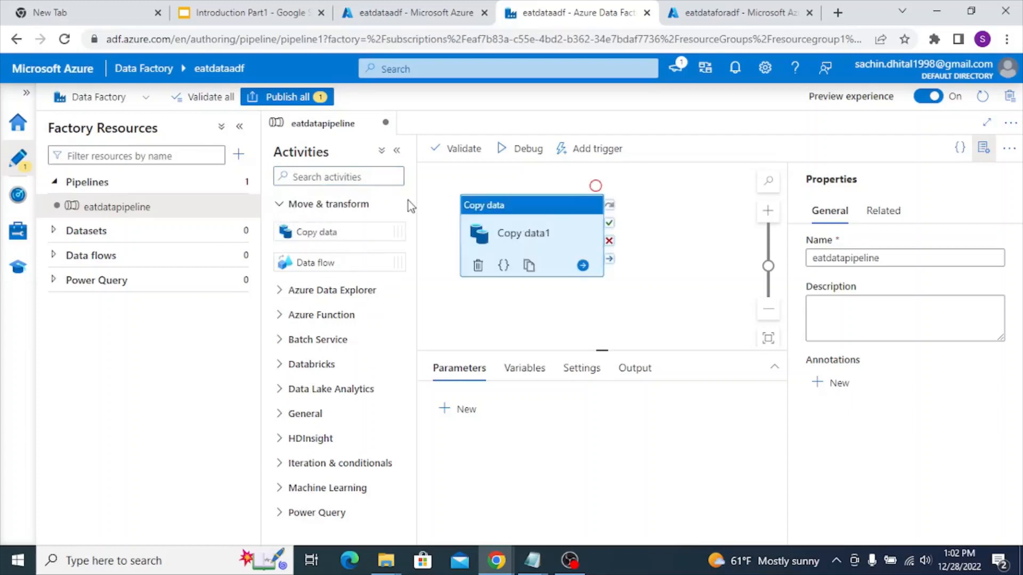
click(278, 205)
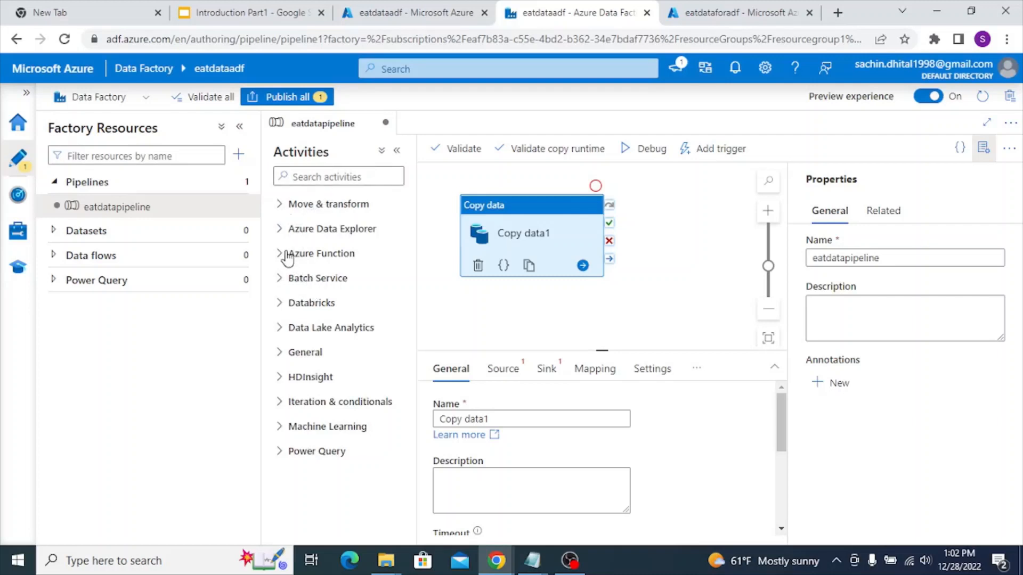
Examine which activities the Databricks, Data Lake Analytics and Machine Learning categories offer.
click(283, 305)
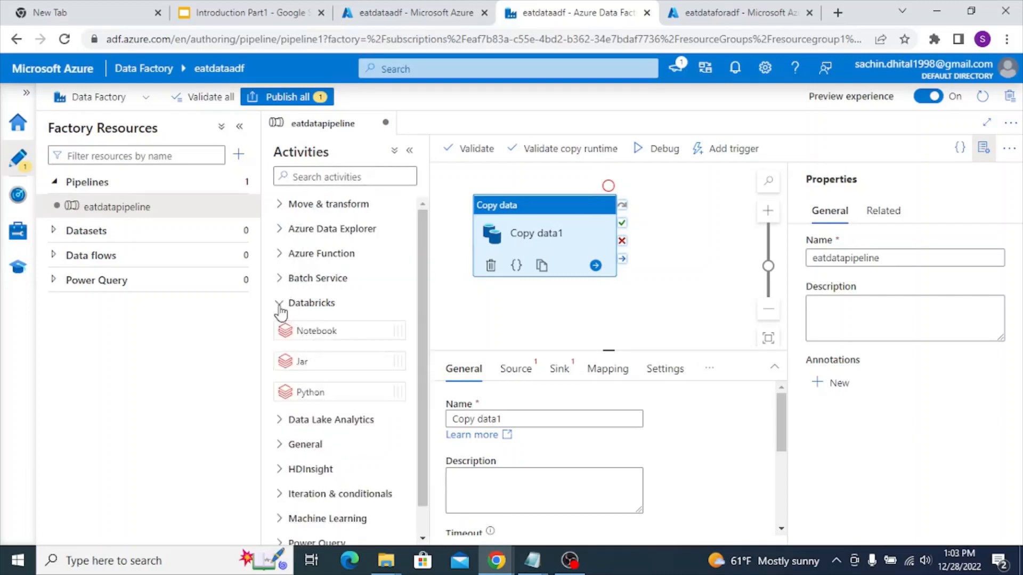
click(280, 306)
click(281, 330)
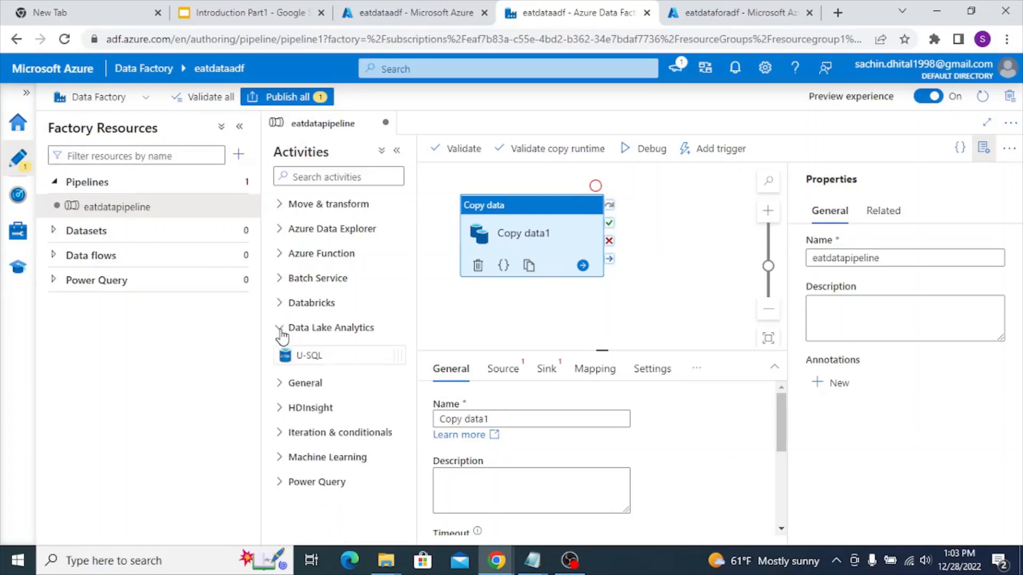
click(281, 330)
click(283, 428)
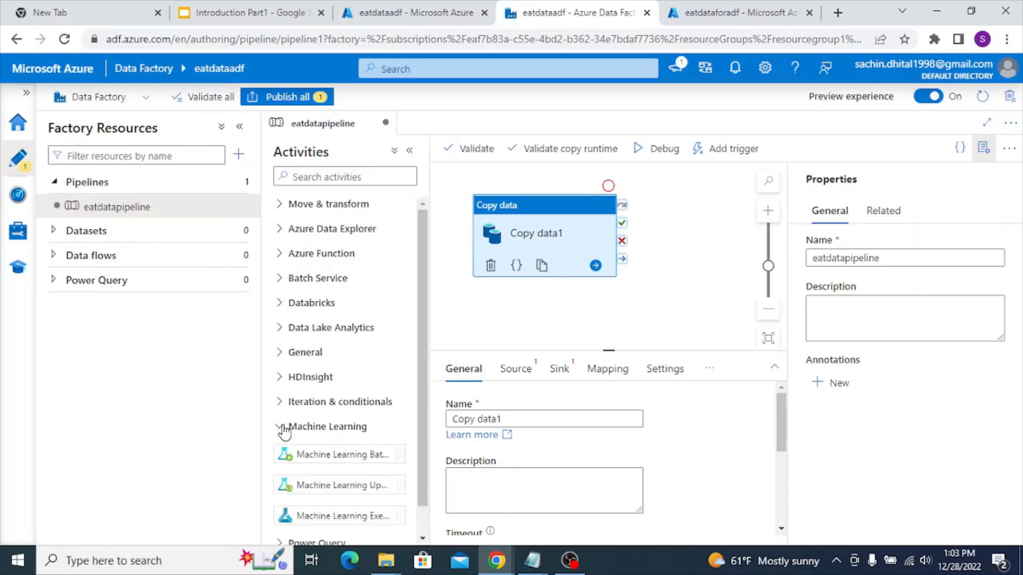
click(283, 427)
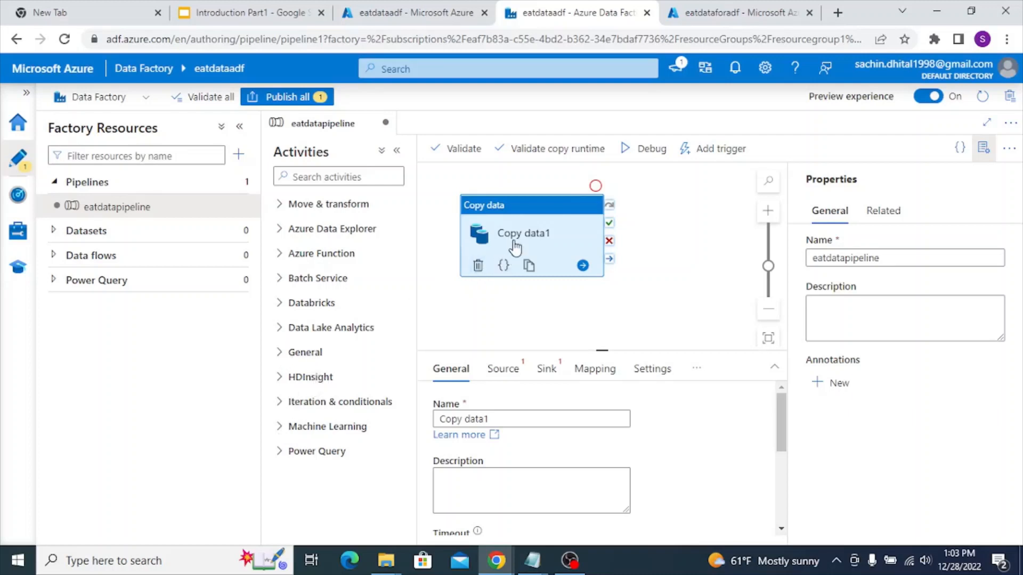
Review the source, sink and general settings of the Copy data activity.
click(502, 377)
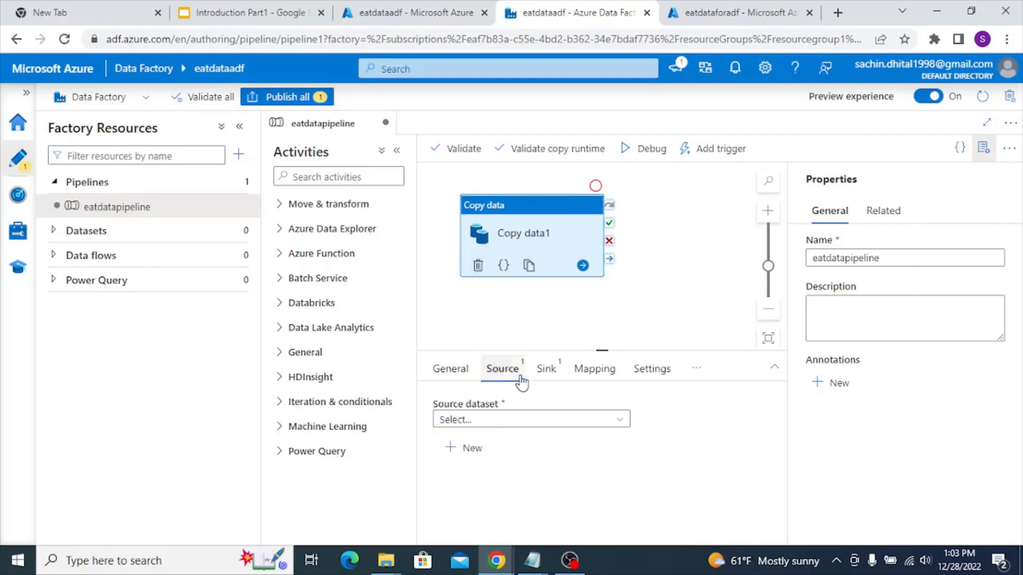
click(555, 376)
click(500, 372)
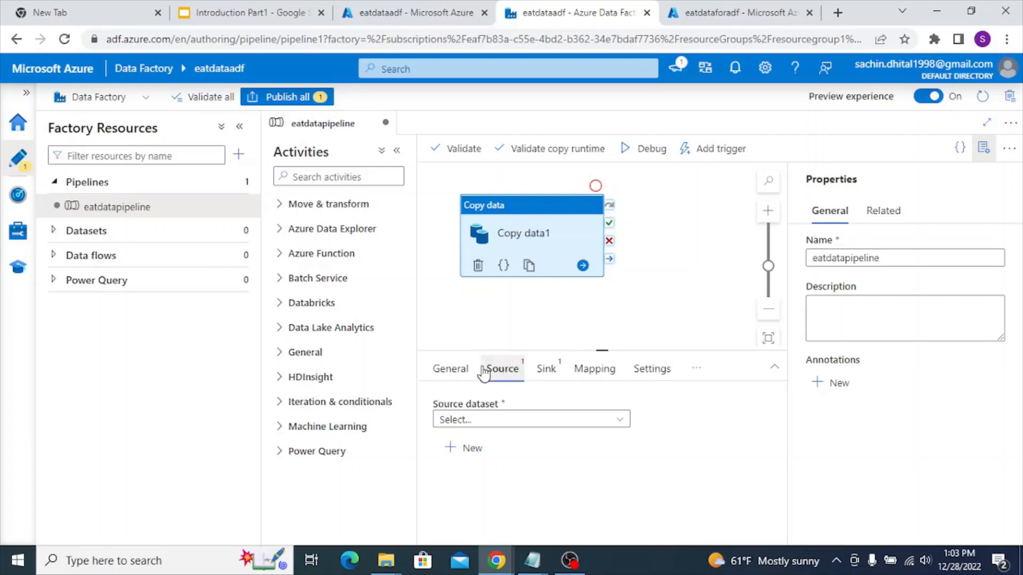
click(446, 373)
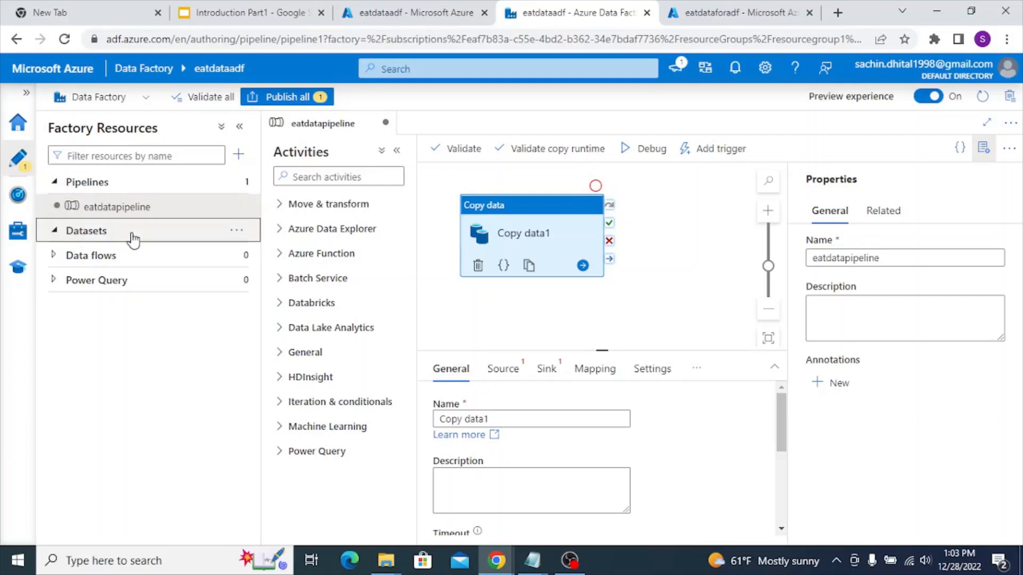
Start a new dataset that uses Azure Blob Storage as the data store and Binary as the format.
click(236, 230)
click(271, 258)
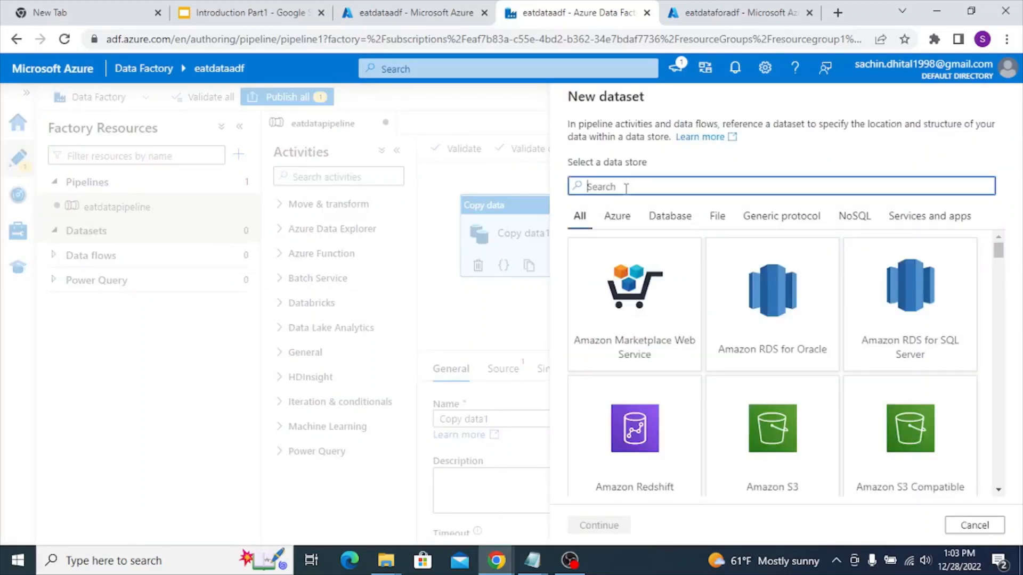
text(blob)
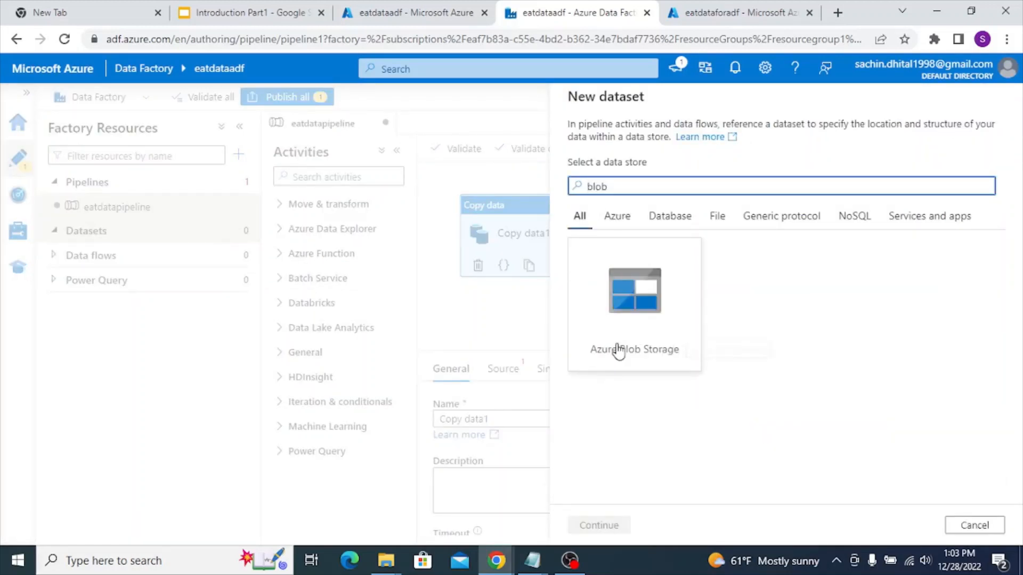
click(618, 352)
click(589, 525)
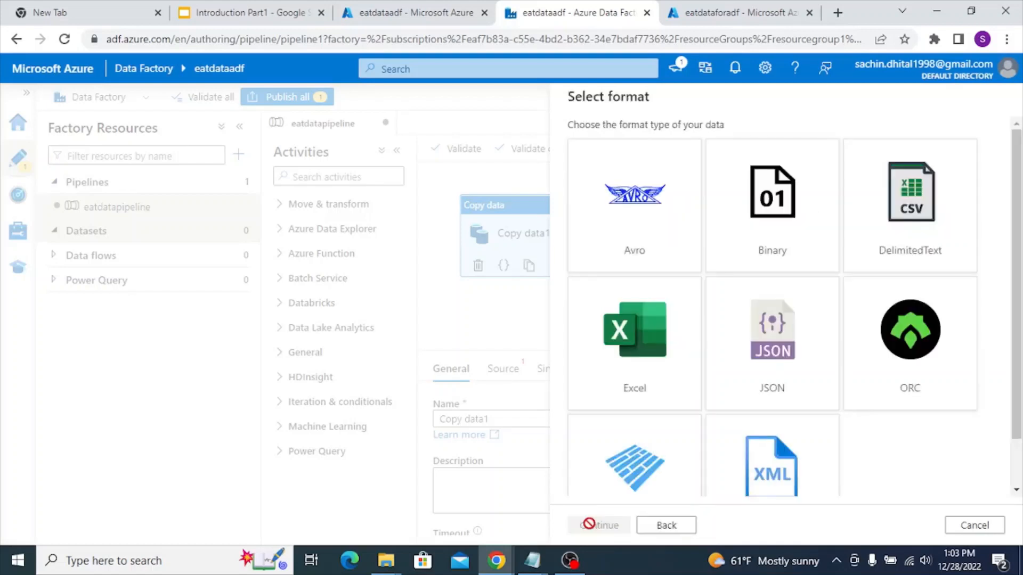
click(786, 213)
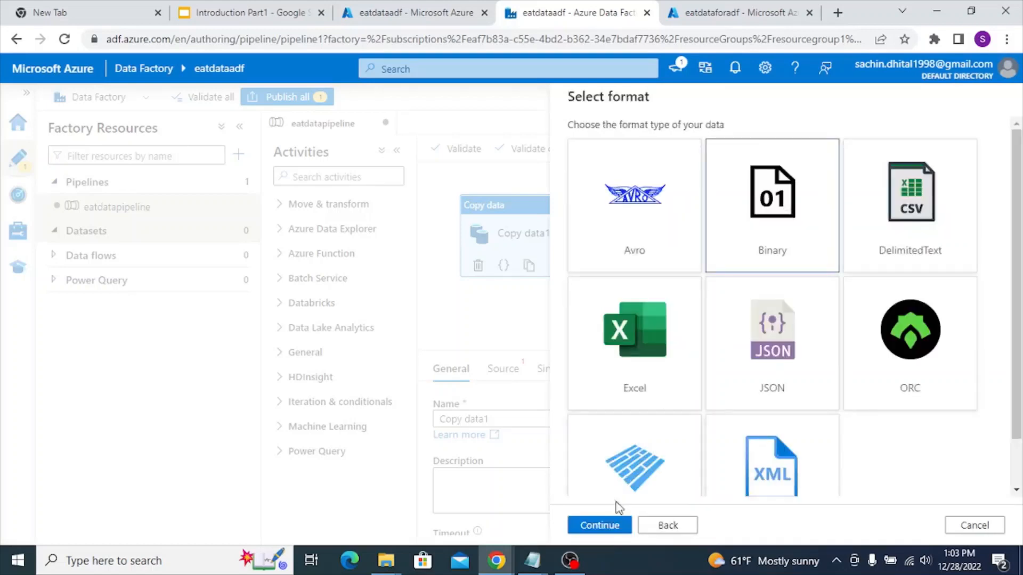
click(607, 522)
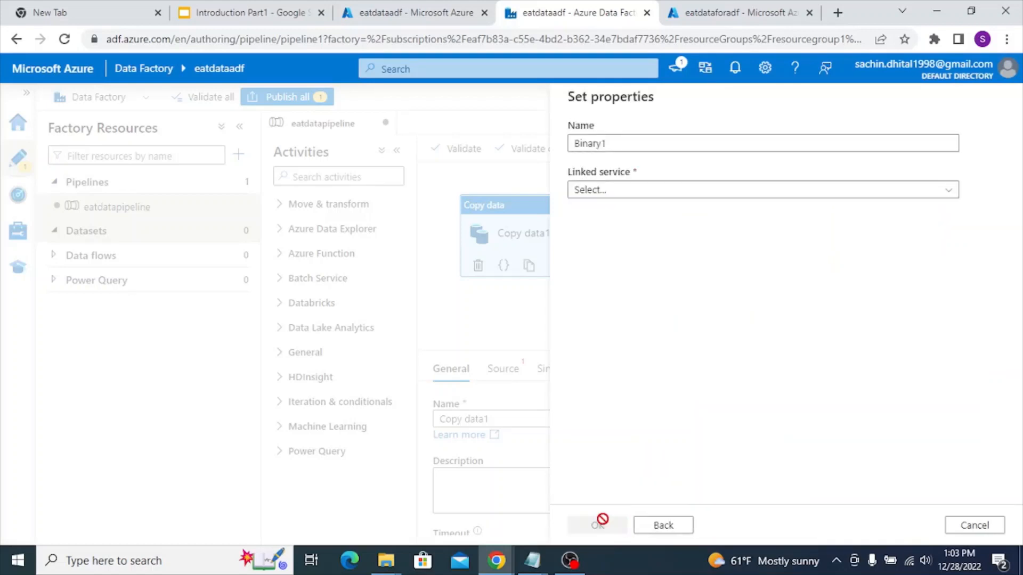
Start a new linked service for the dataset and name it eatdatalihnkedservice.
key(alt+Tab)
key(alt+Tab)
click(668, 202)
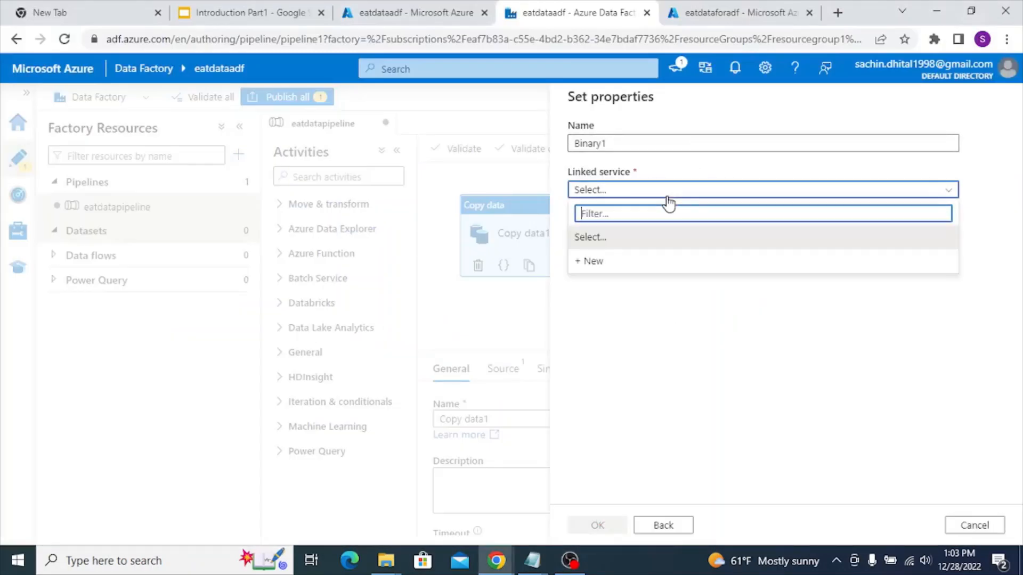
click(628, 267)
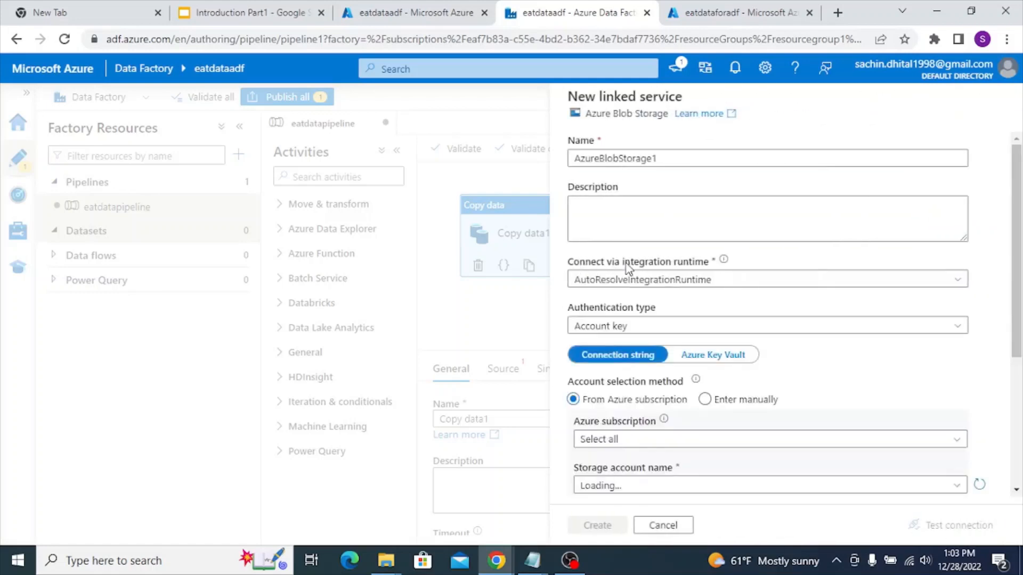
double_click(659, 158)
text(eat)
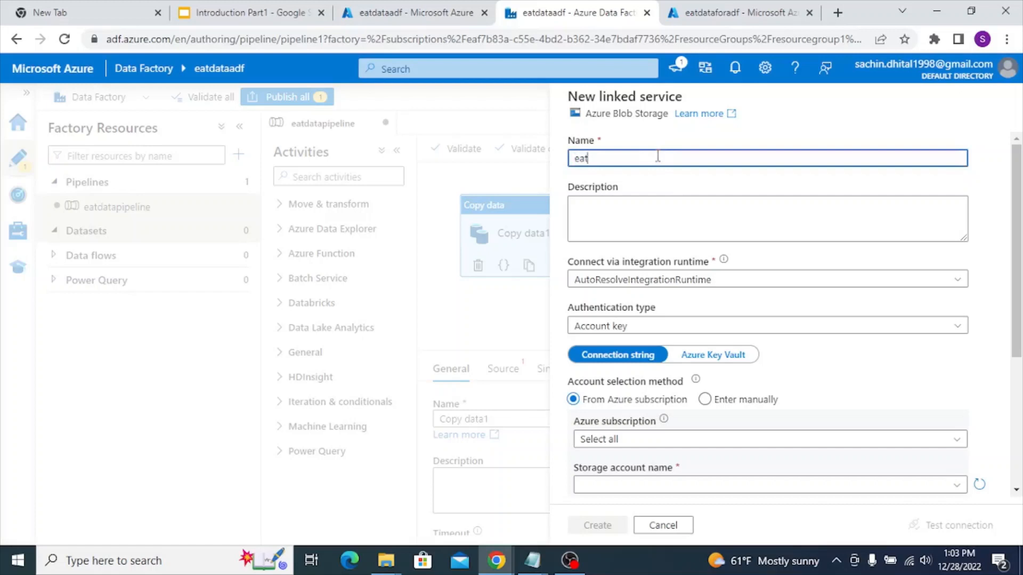
text(datalihnkedservice)
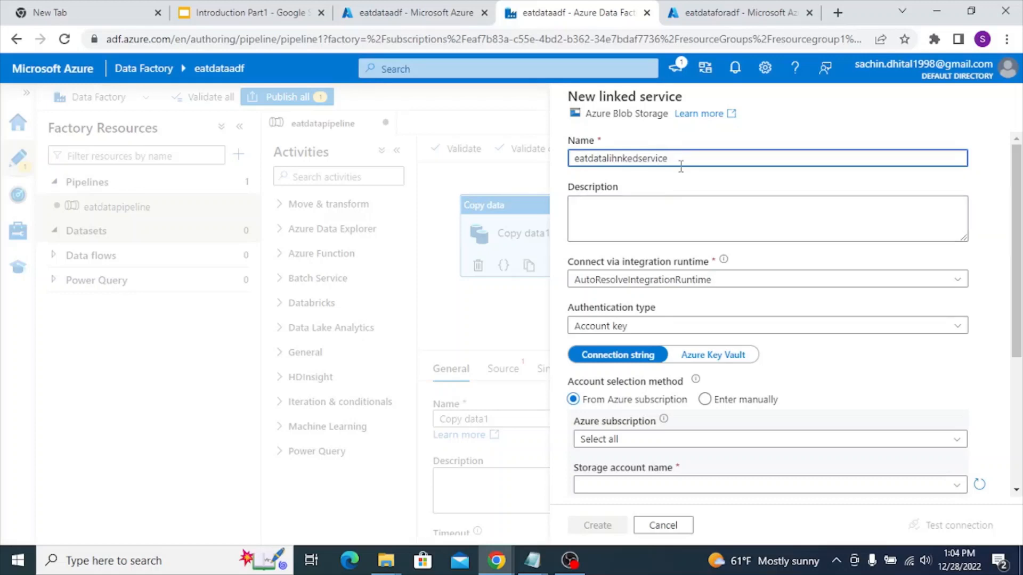
Choose eatdataforadf as the linked service's storage account and create the linked service.
scroll(625, 325, down, 4)
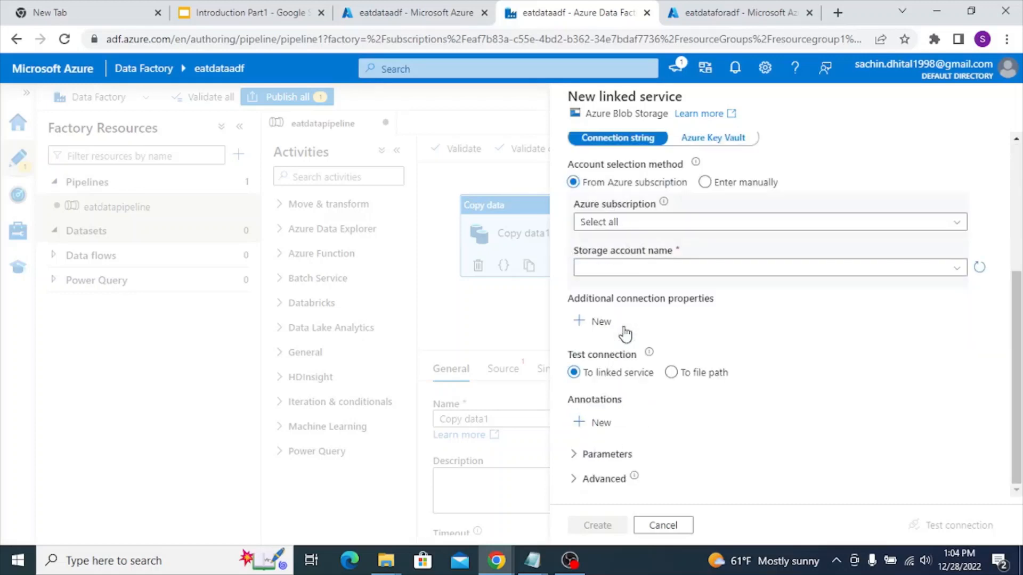
click(730, 270)
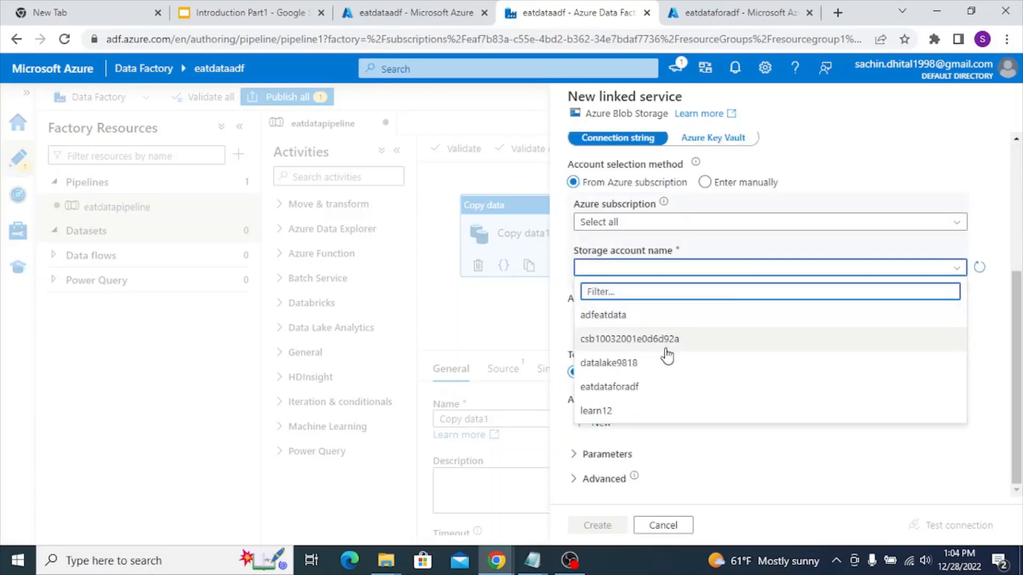
click(647, 389)
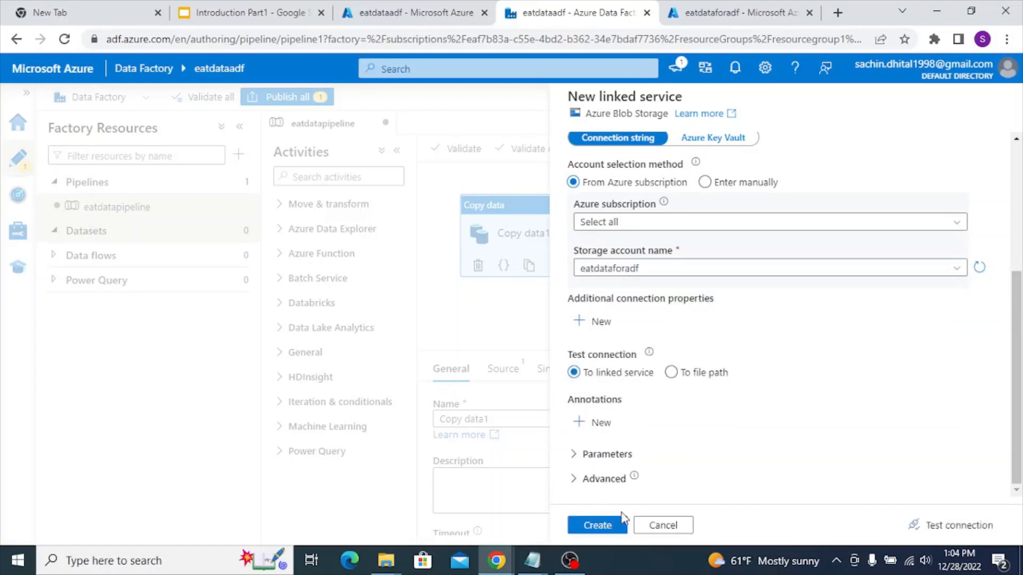
click(587, 533)
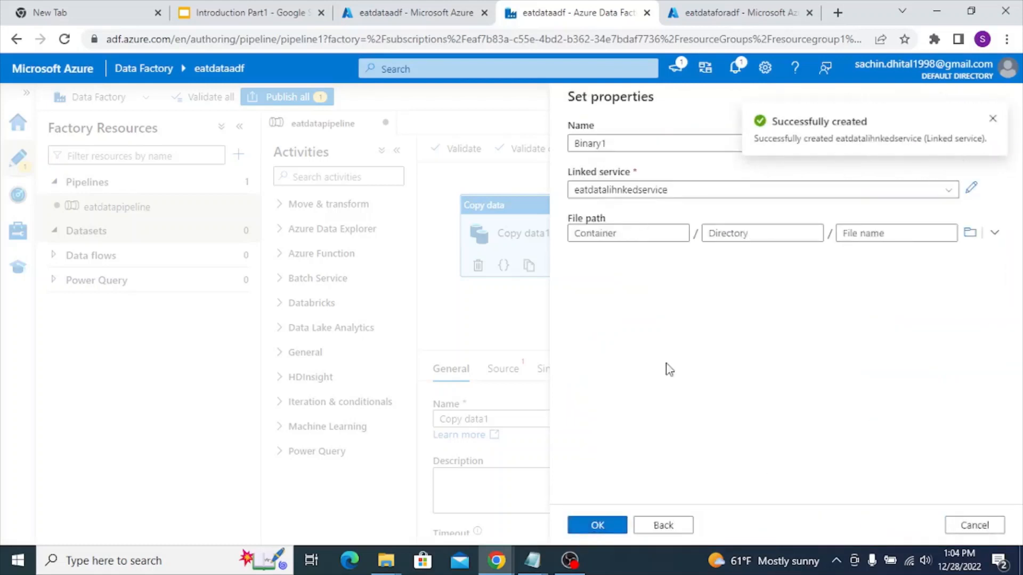
Set the dataset's file path to check.txt in the source folder of eatdatacontainer.
click(969, 233)
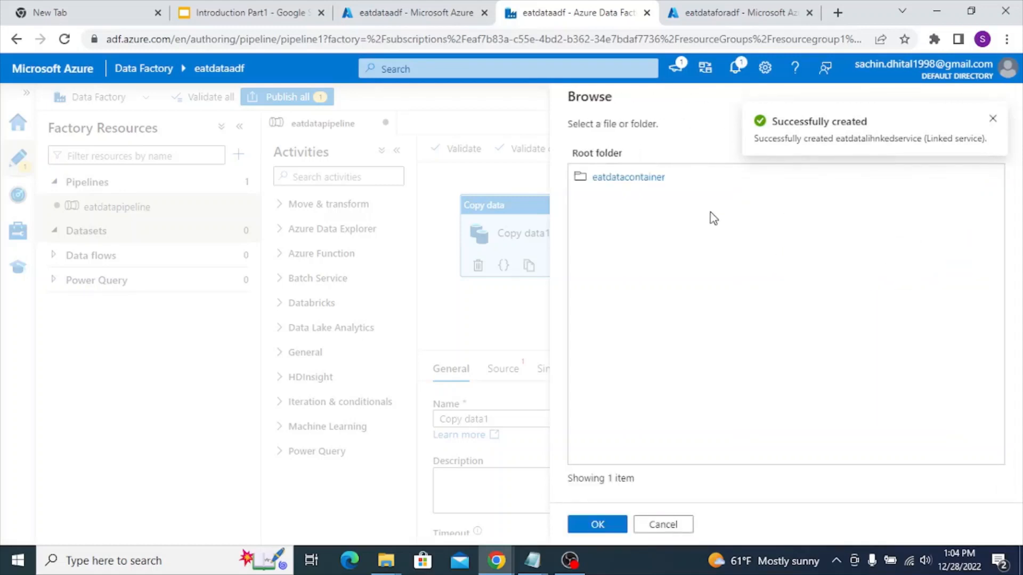
click(644, 182)
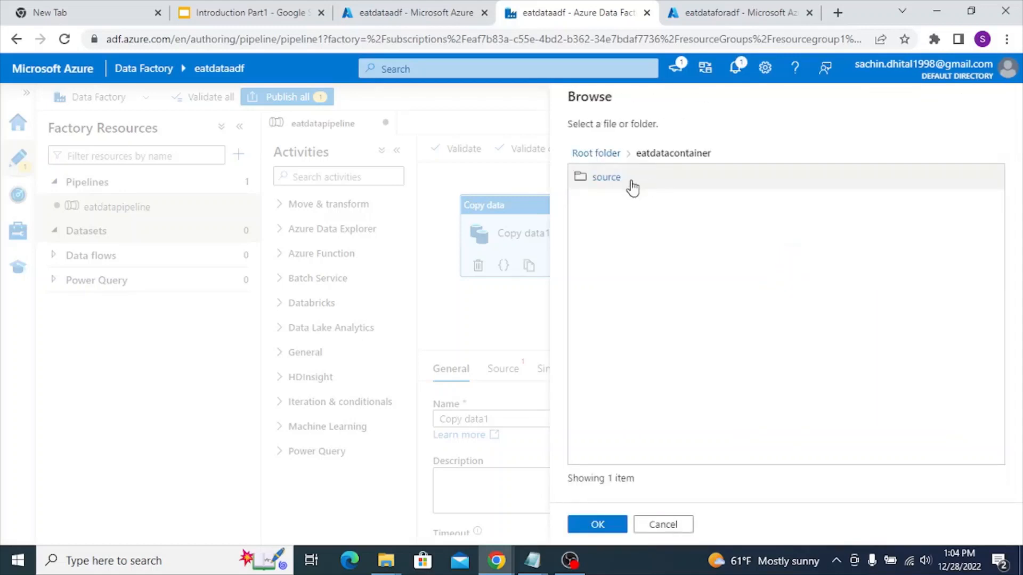
click(600, 182)
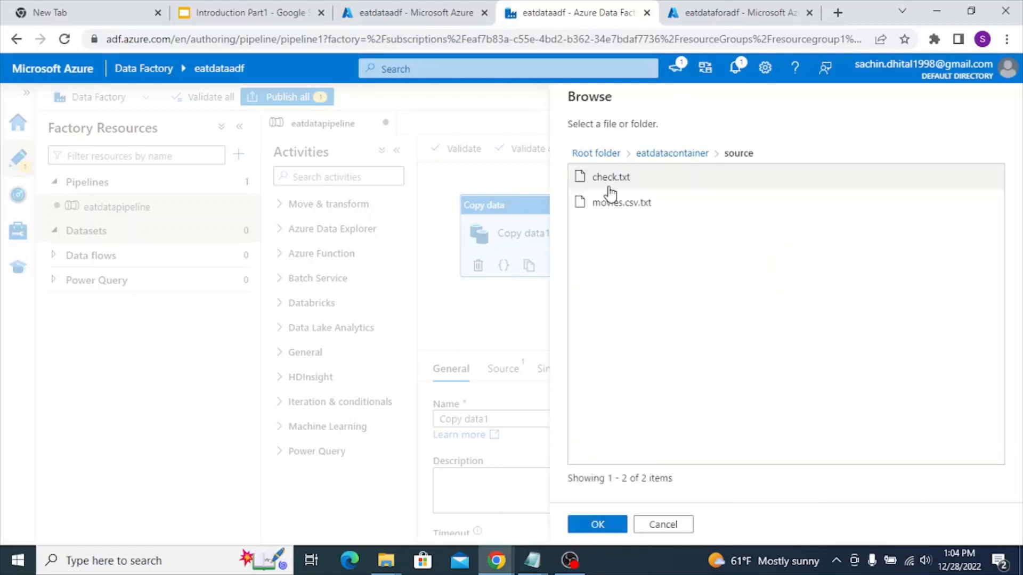
click(610, 185)
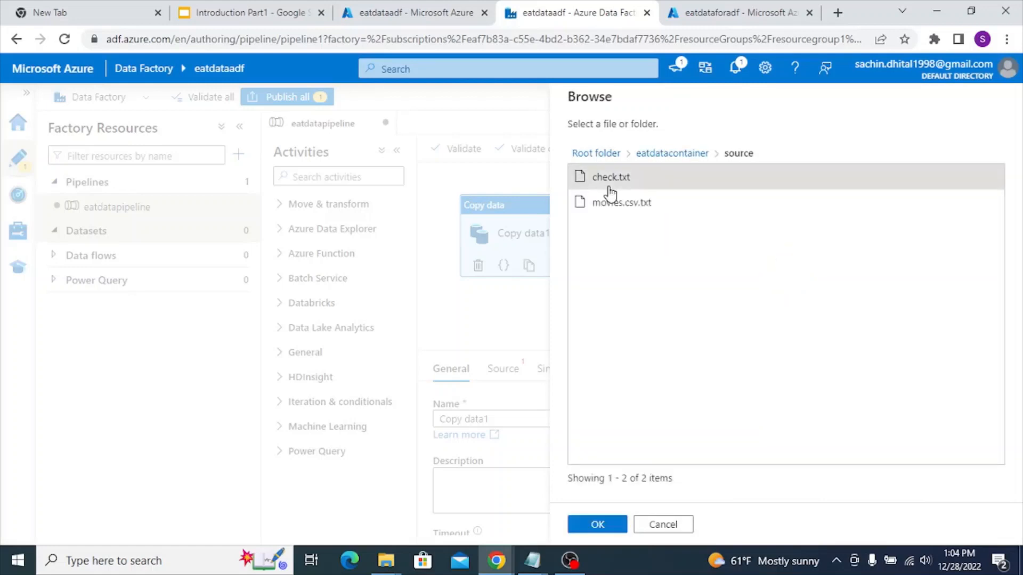
click(591, 524)
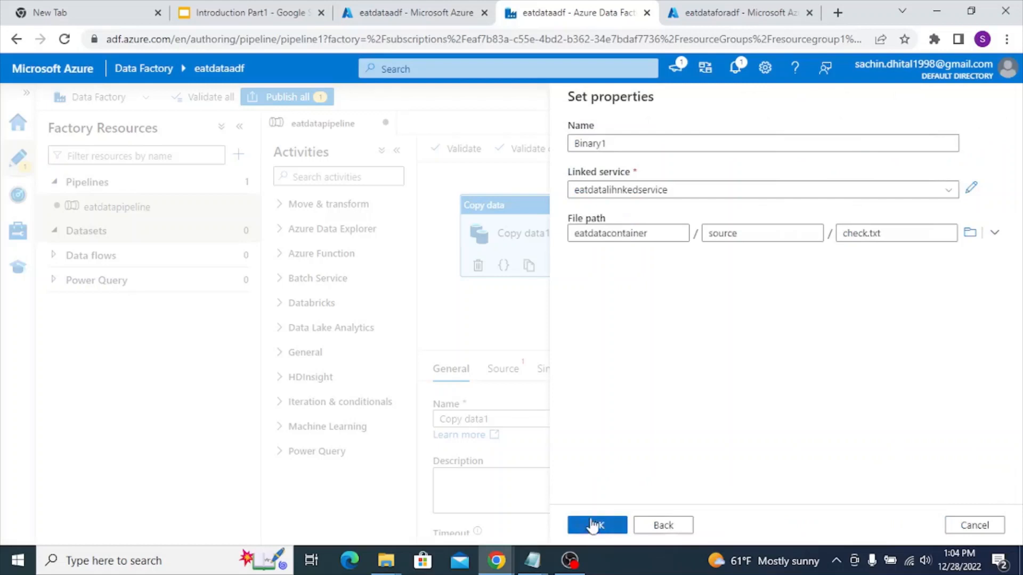
Create the dataset that points to check.txt and rename it sourcedataset.
click(594, 526)
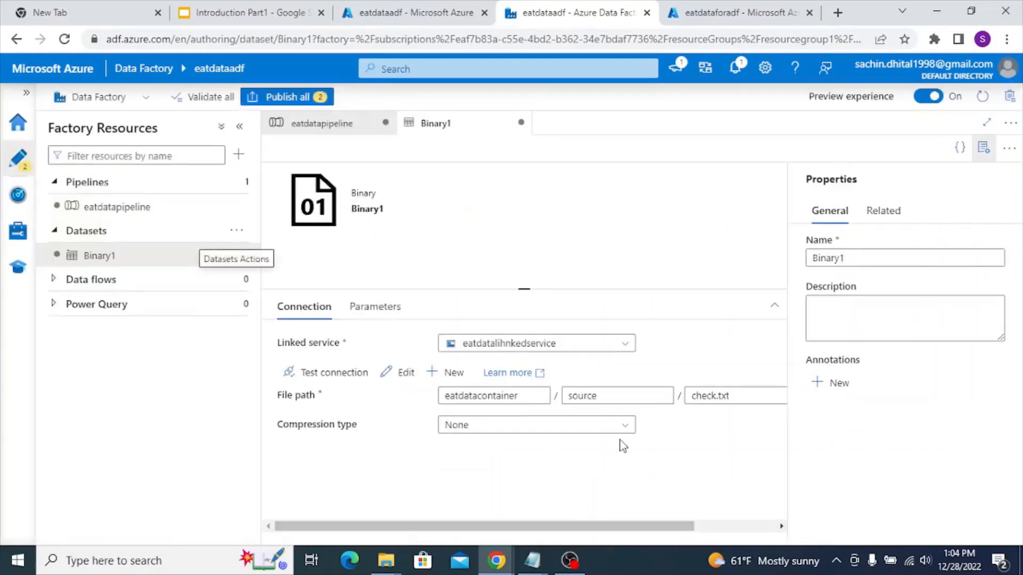
double_click(836, 260)
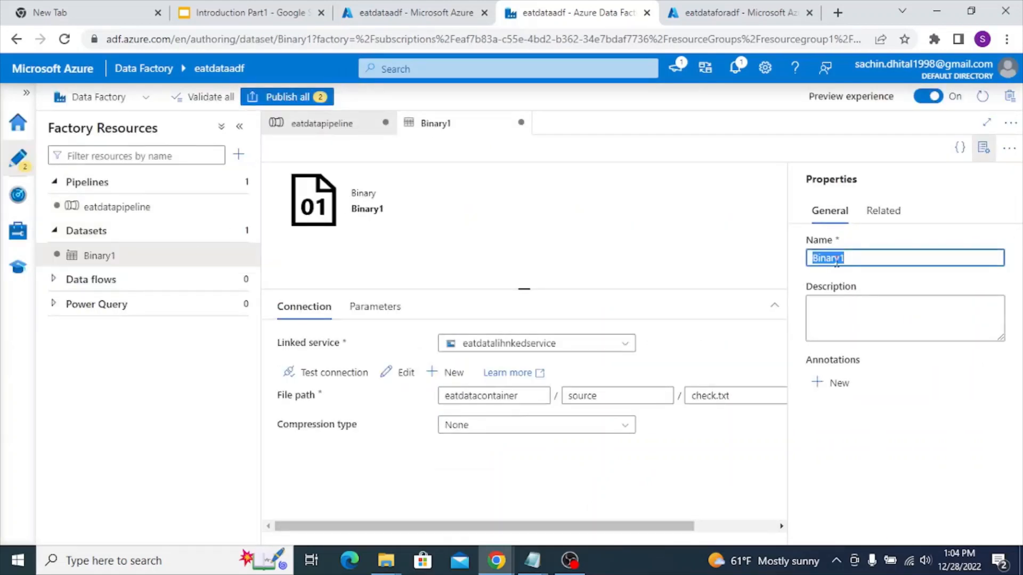
text(source)
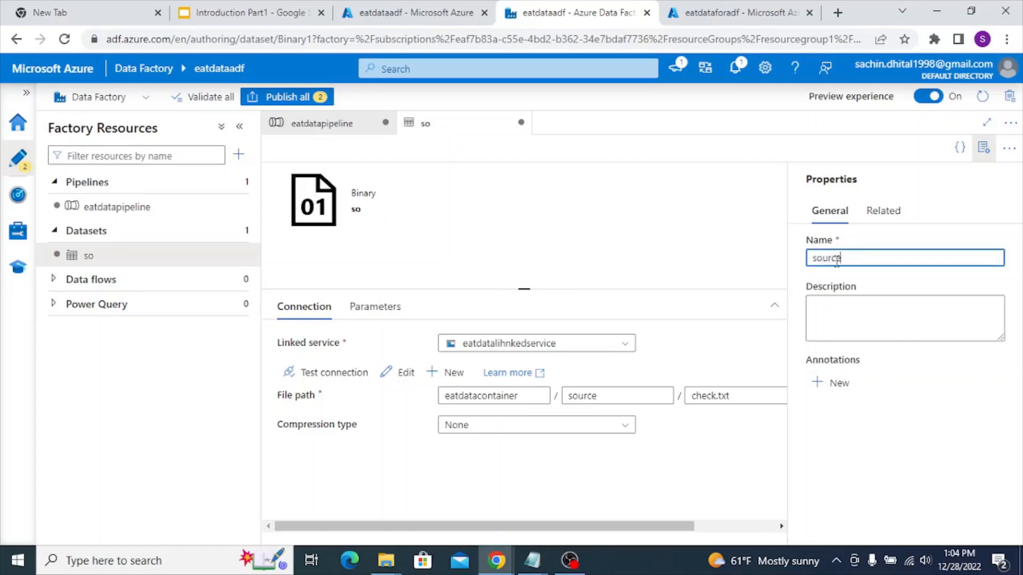
text(dataset)
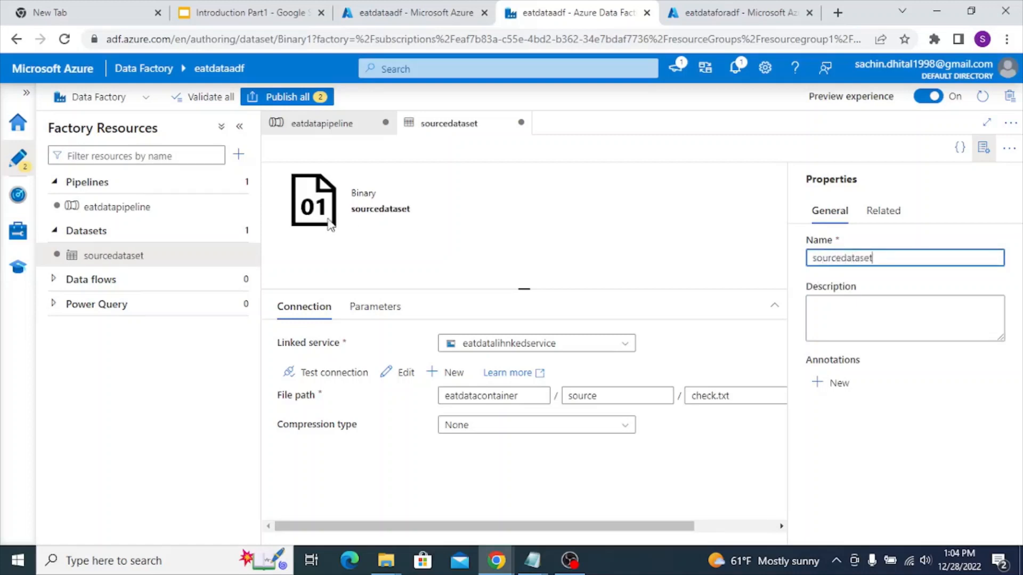
Start a second new dataset and look through the available data store types.
click(235, 231)
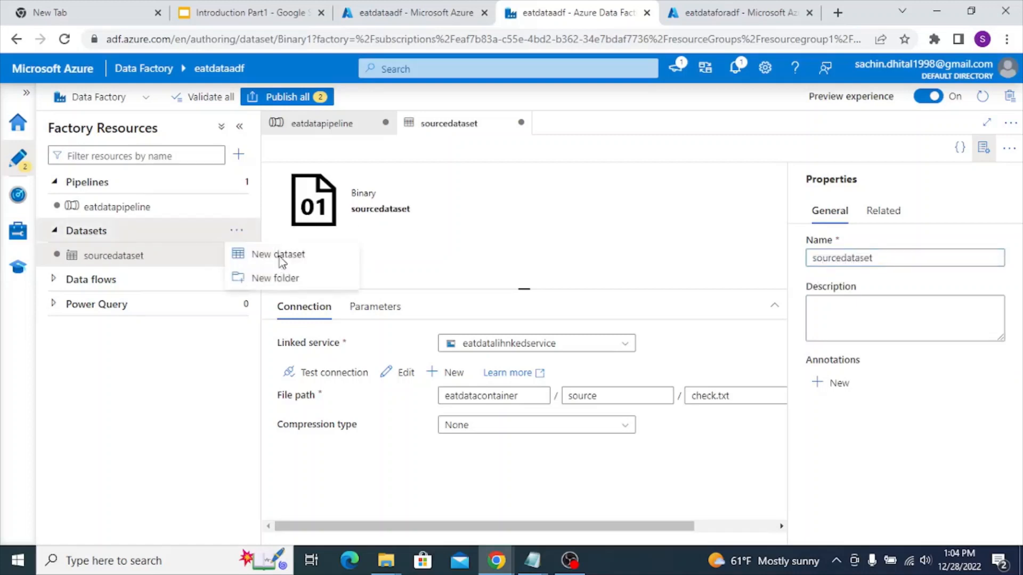
click(256, 255)
text(blob)
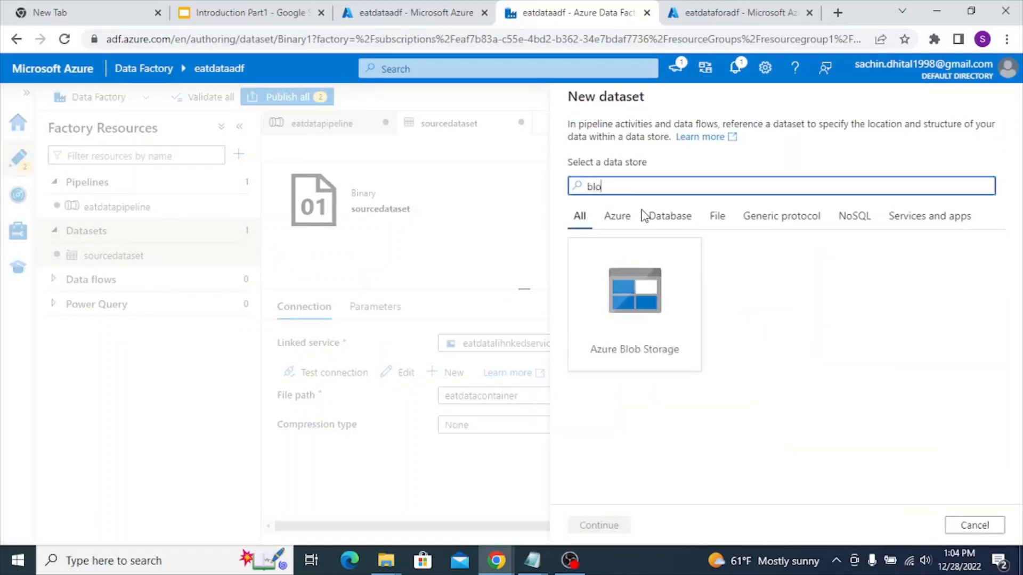
key(BackSpace)
key(BackSpace)
key(BackSpace)
key(BackSpace)
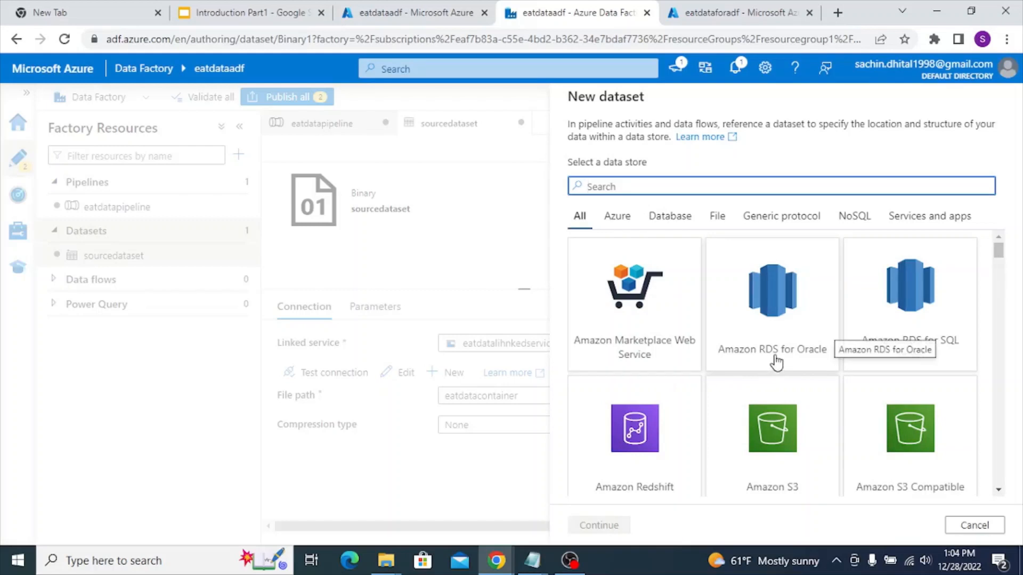
scroll(776, 362, down, 5)
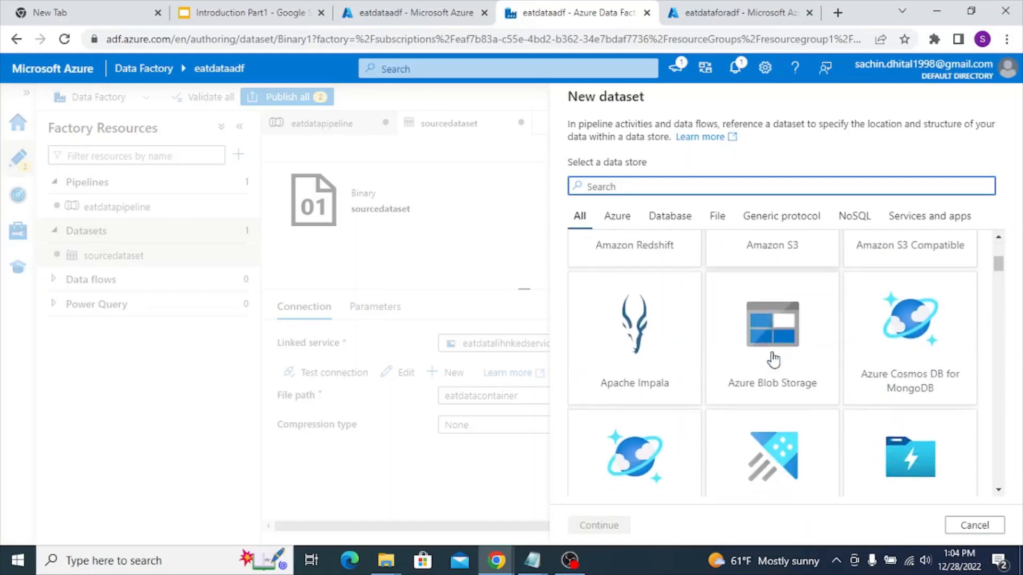
scroll(774, 360, down, 1)
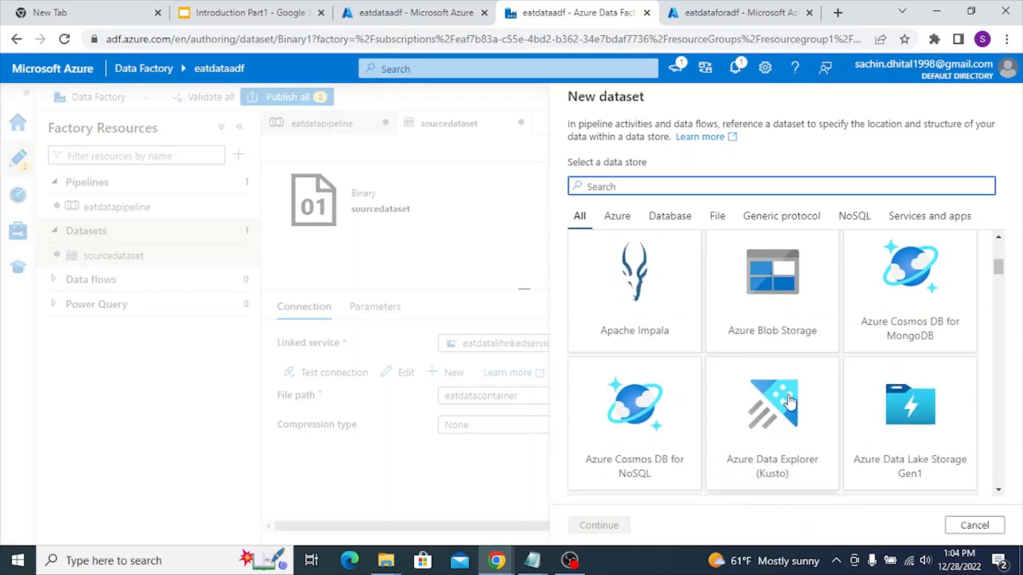
scroll(801, 434, down, 3)
scroll(804, 440, down, 2)
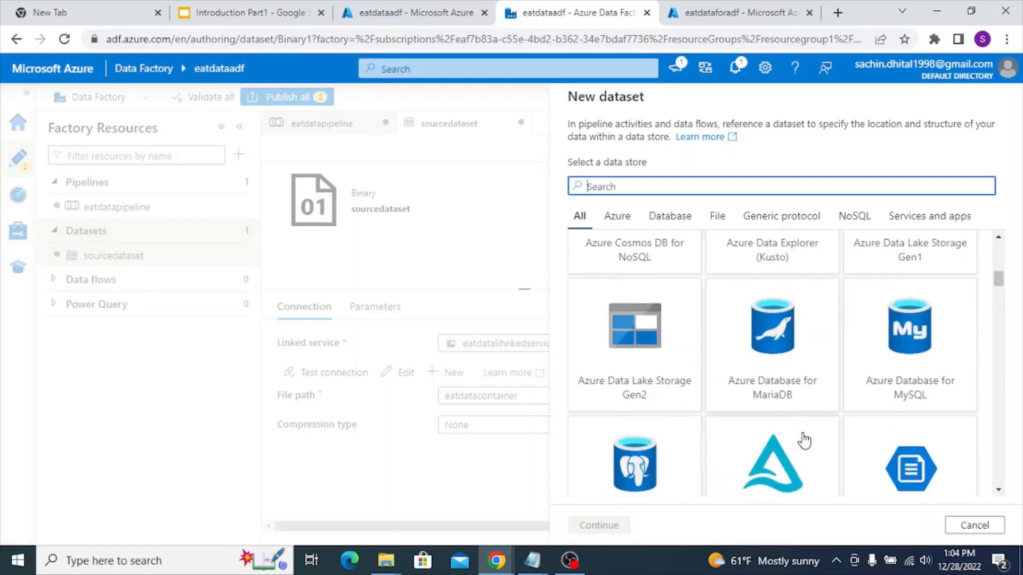
scroll(804, 440, down, 4)
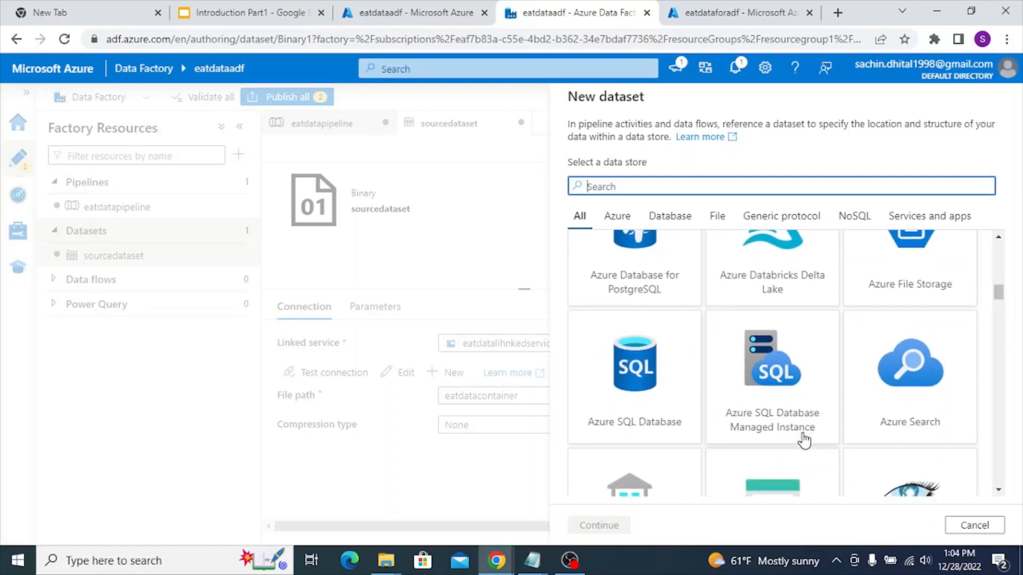
scroll(804, 440, up, 3)
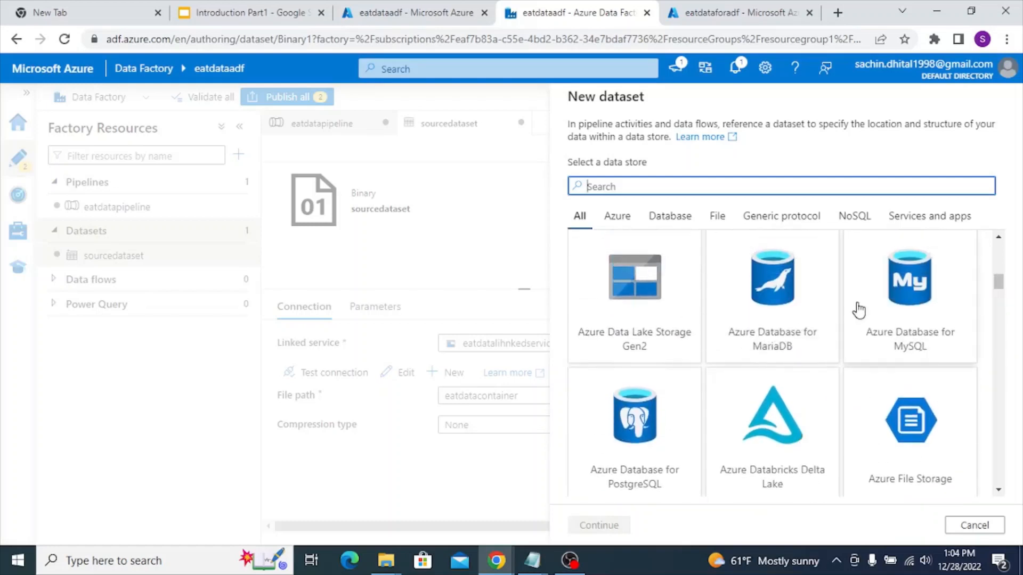
scroll(912, 323, up, 3)
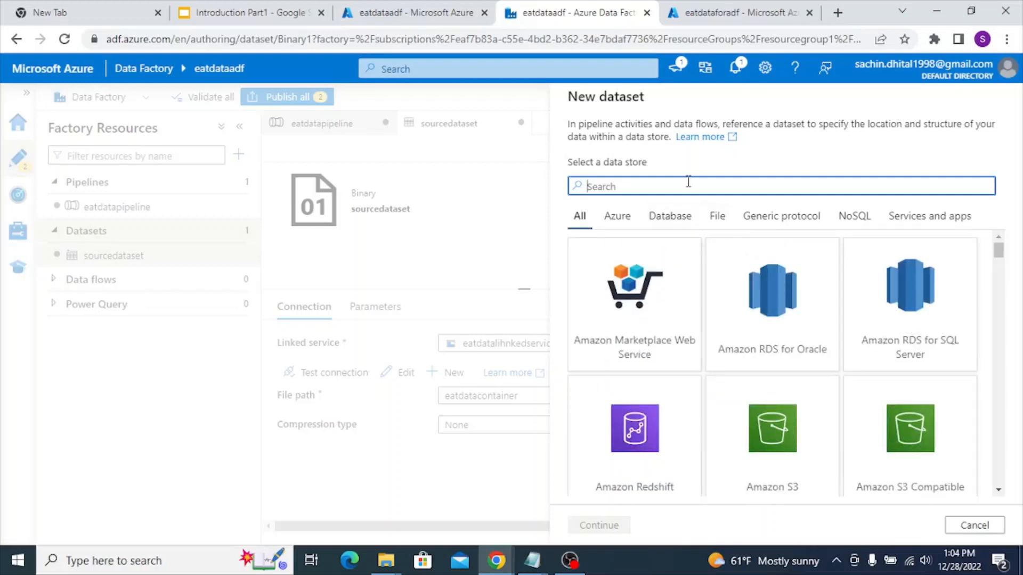
Choose Azure Blob Storage as the new dataset's data store and Binary as its format.
text(blo)
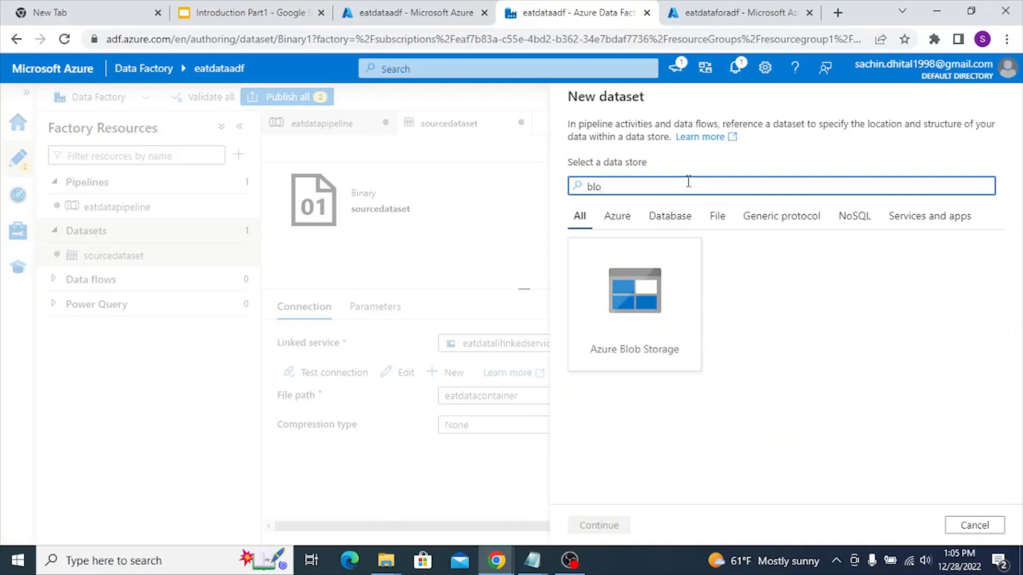
click(608, 321)
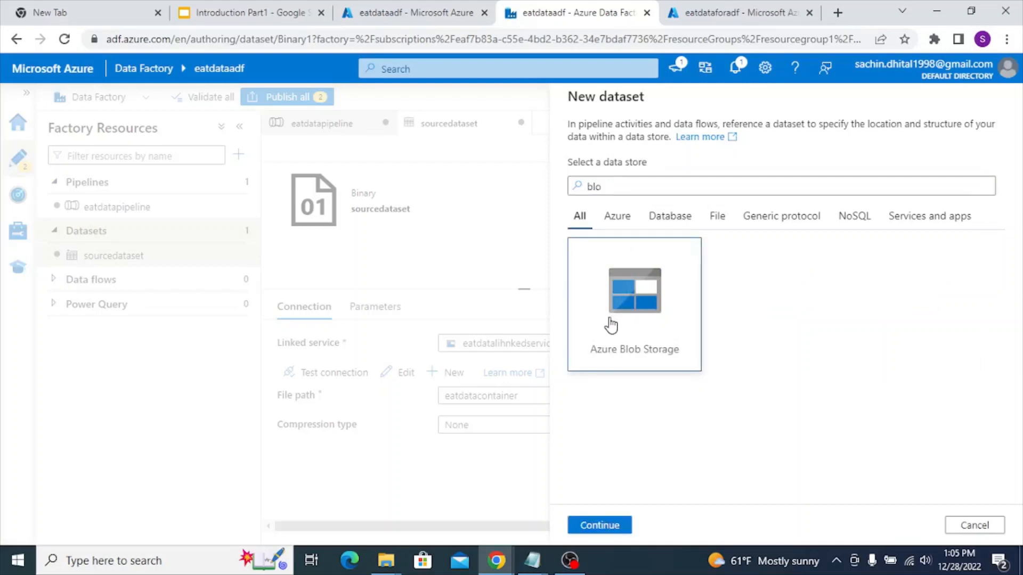
click(597, 526)
click(772, 253)
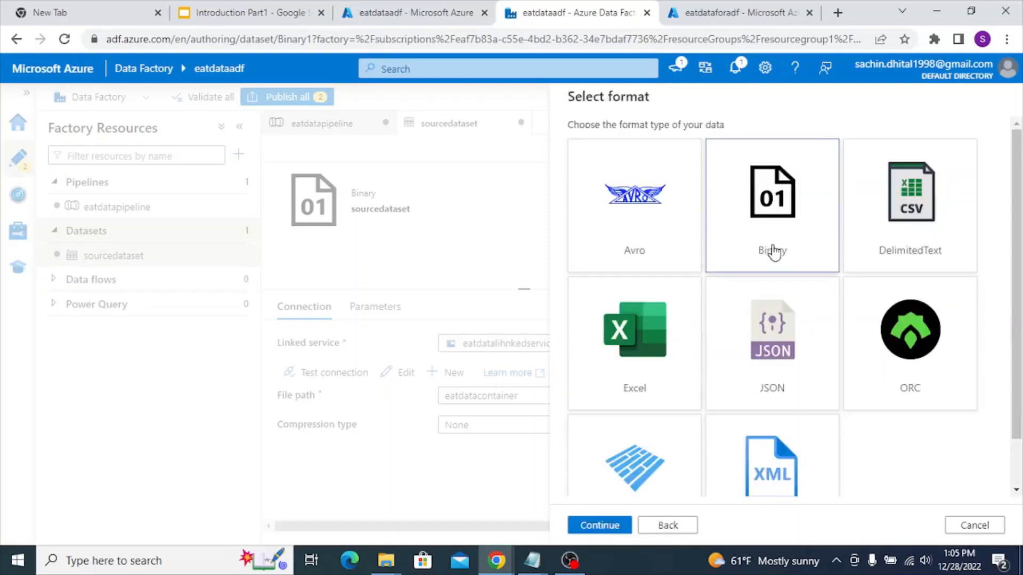
click(598, 527)
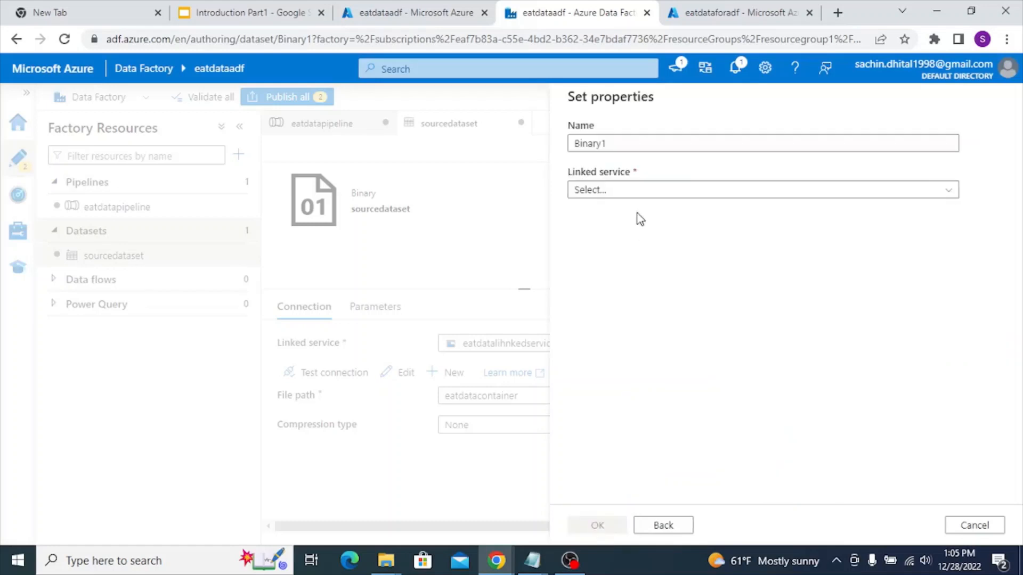
Assign eatdatalihnkedservice as the dataset's linked service and set eatdatacontainer as the container in its file path.
click(636, 191)
click(623, 288)
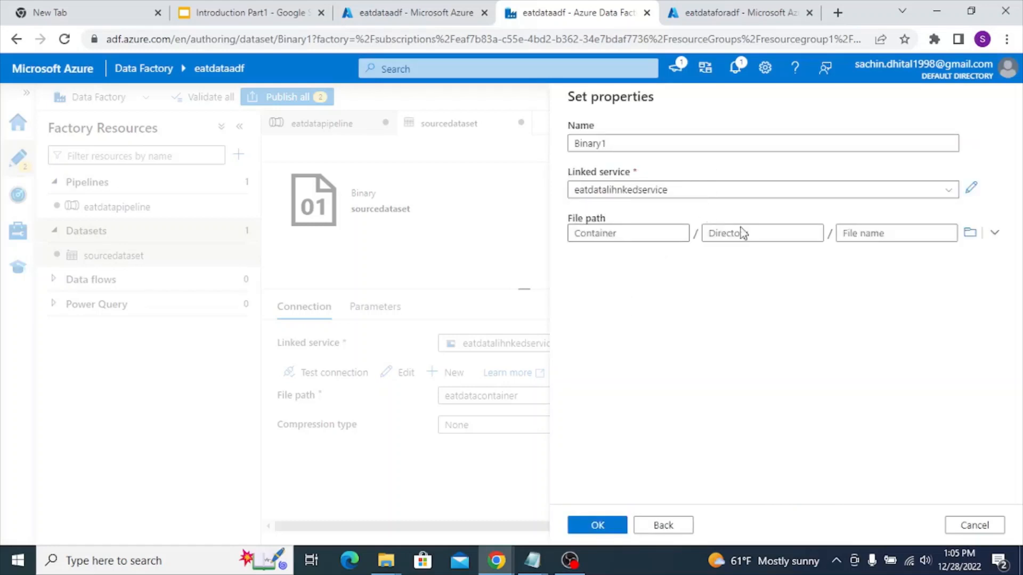
click(969, 232)
click(666, 184)
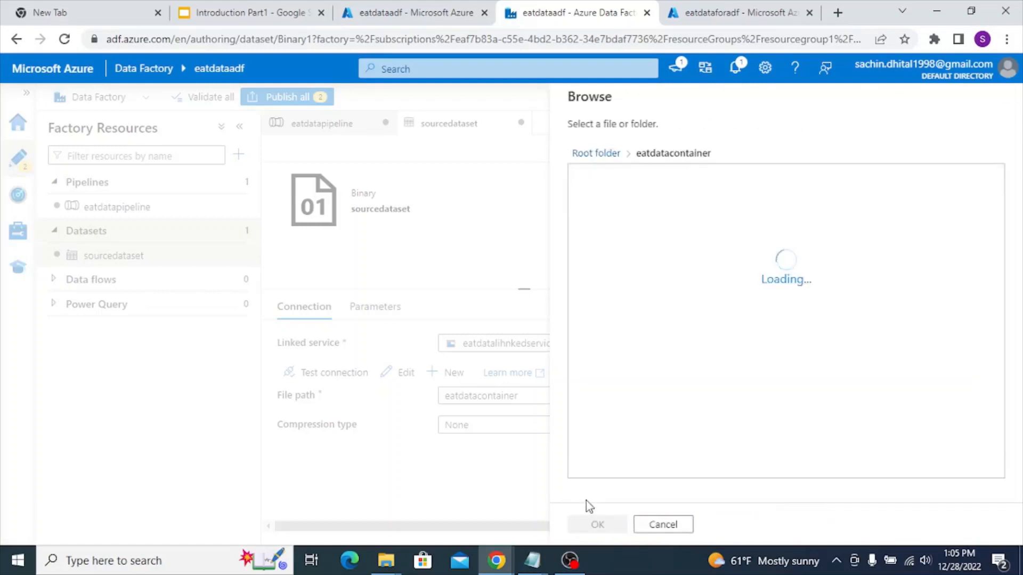
click(597, 526)
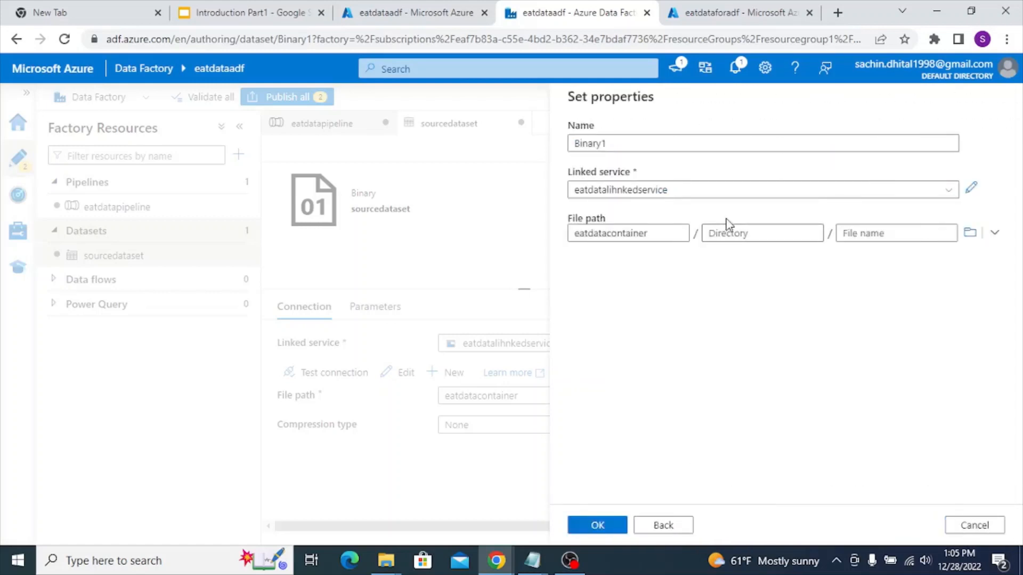
click(729, 226)
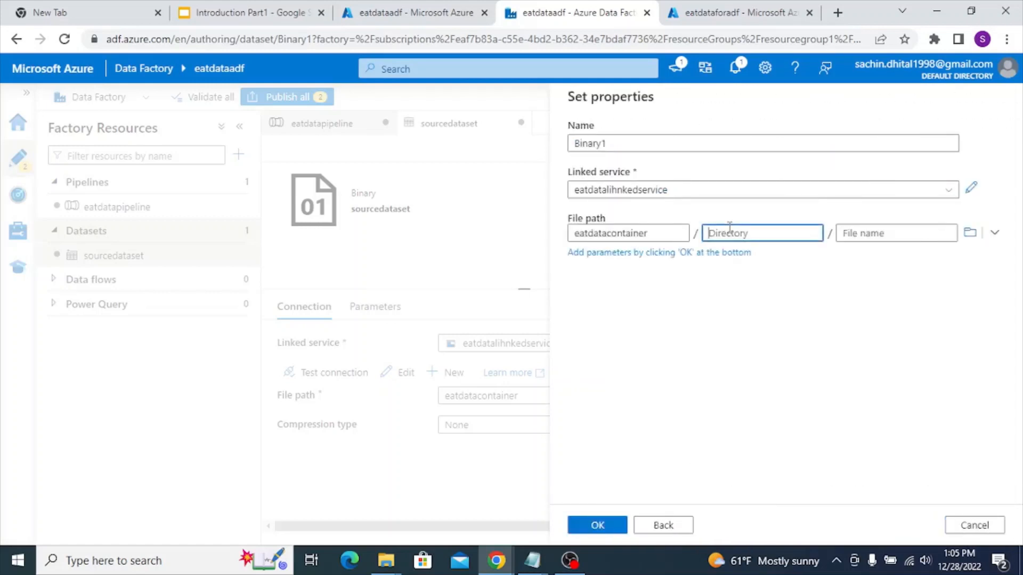
In the Azure portal, open eatdatacontainer in the eatdataforadf storage account and examine which folders it holds.
click(407, 11)
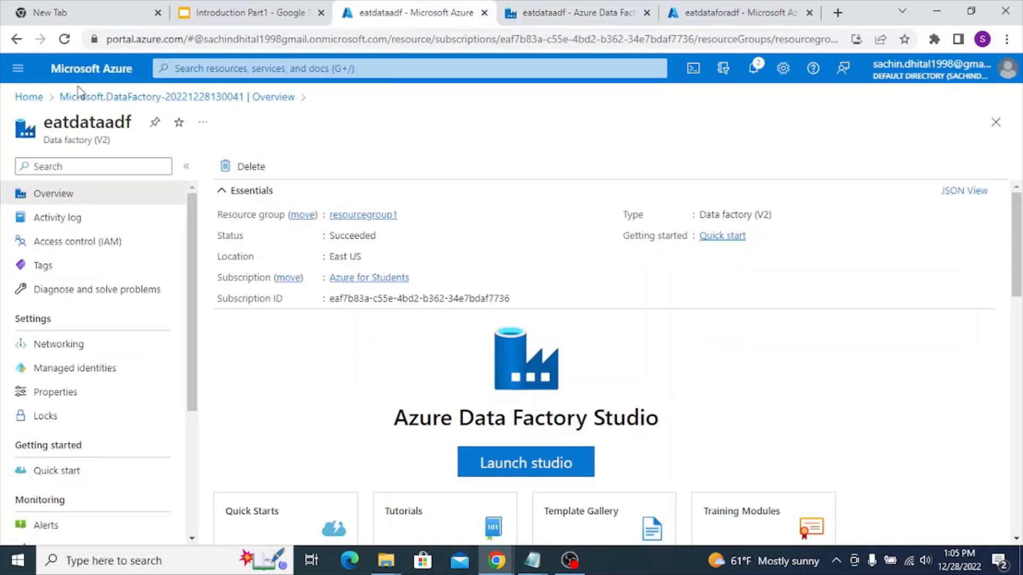
click(56, 80)
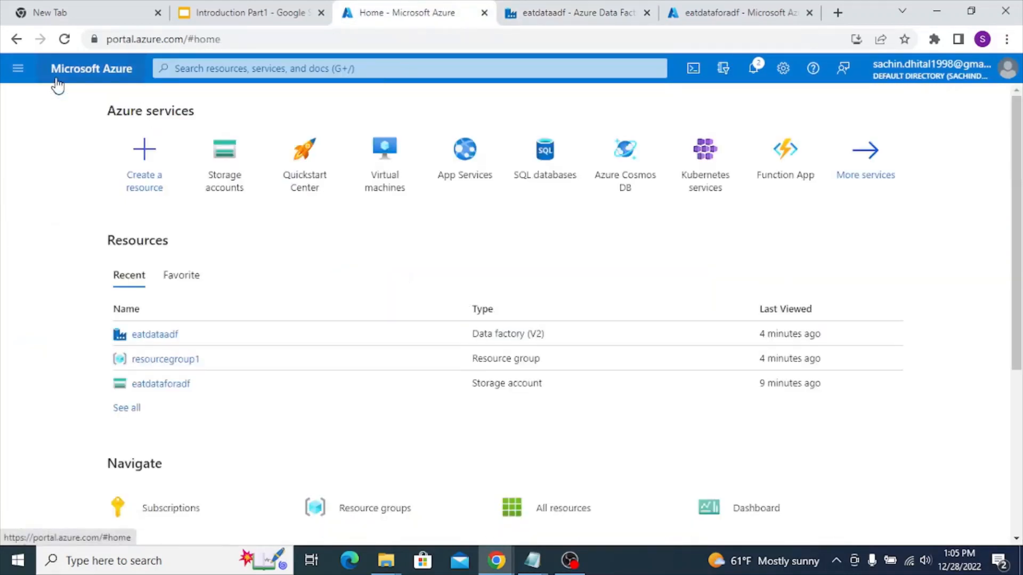
click(245, 161)
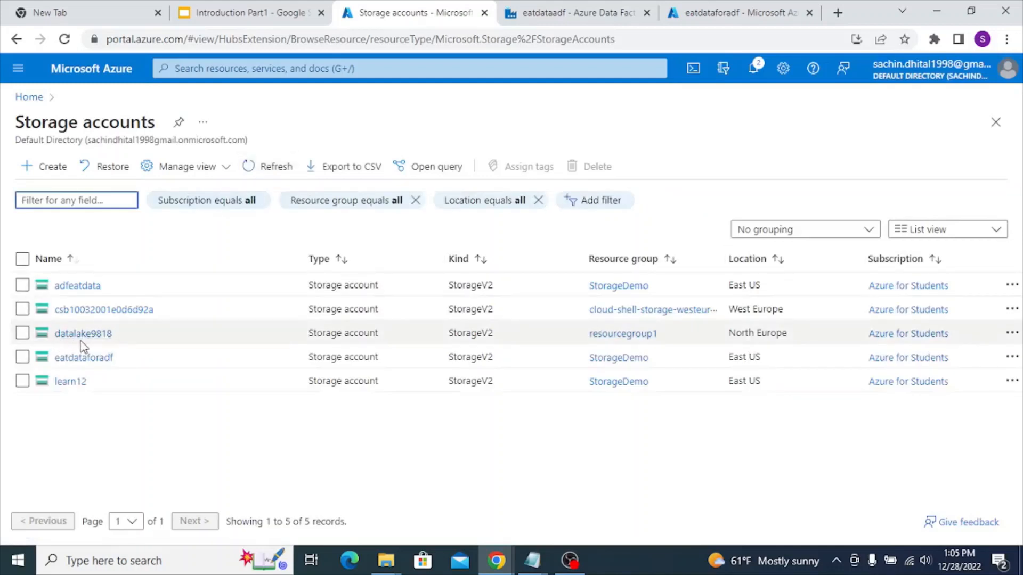
click(87, 358)
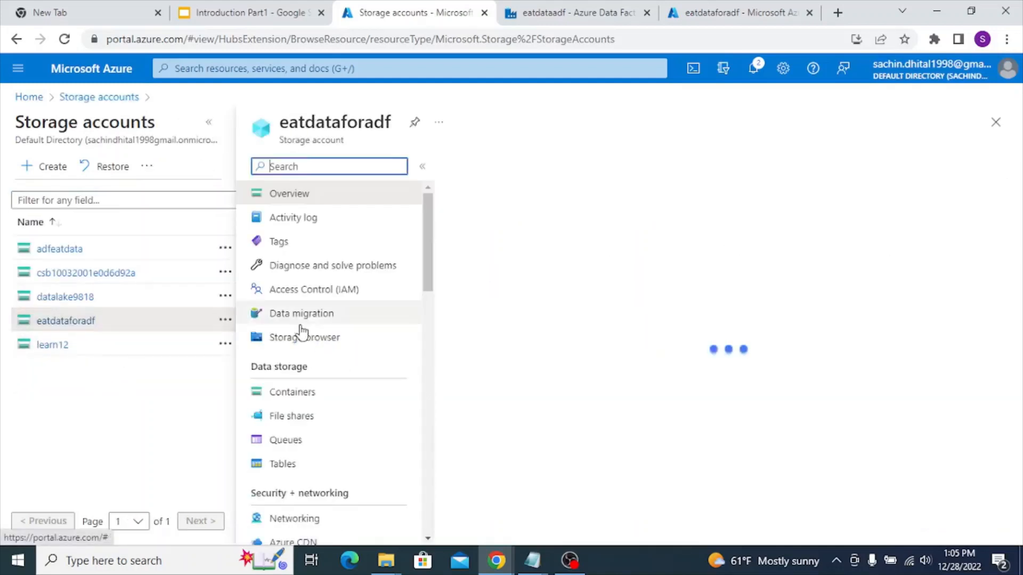
click(208, 124)
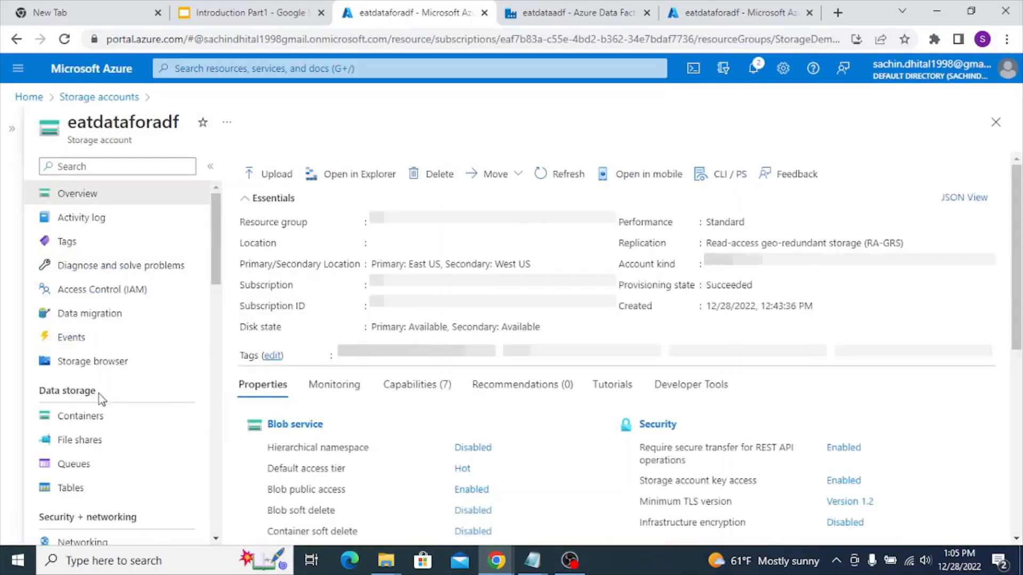
click(91, 422)
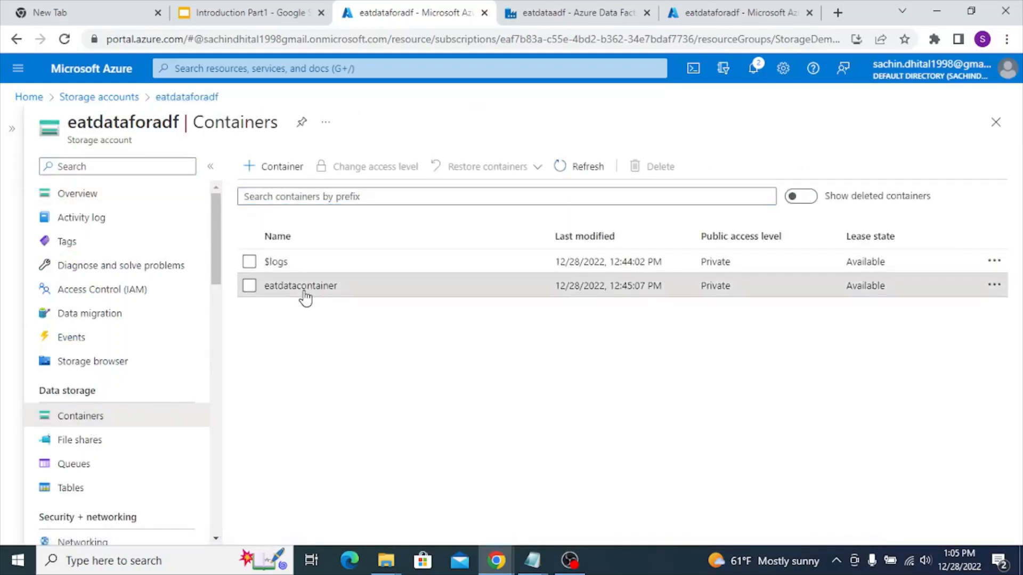
click(302, 289)
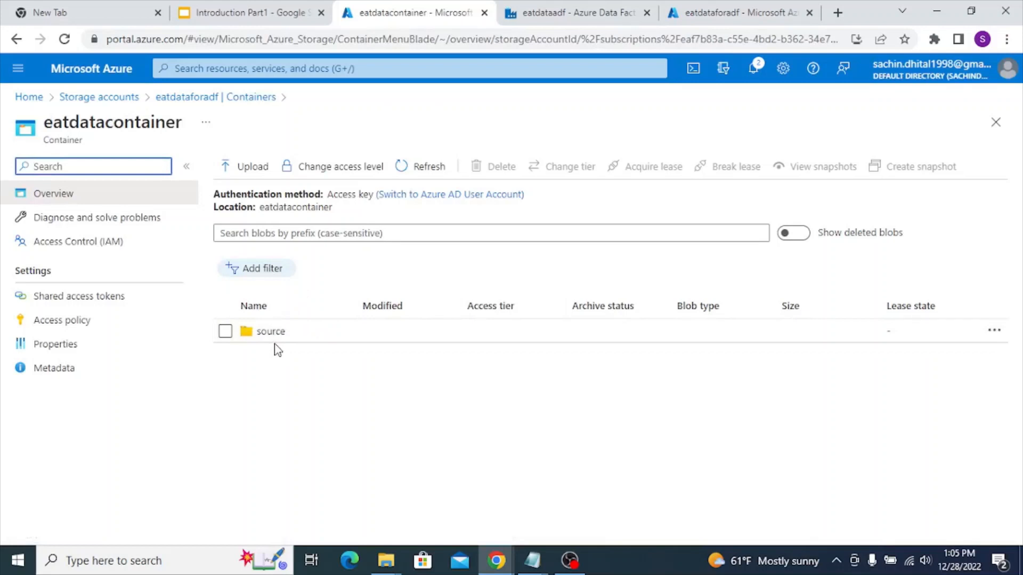
Back in Data Factory, set the dataset's directory to target and its file name to output.txt, and create the dataset.
click(583, 8)
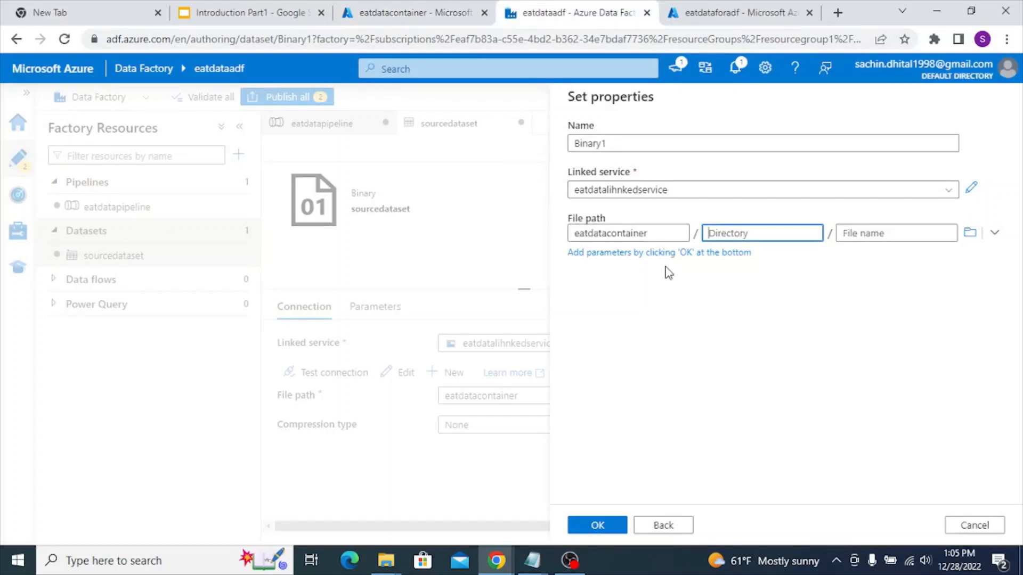
text(out)
key(BackSpace)
key(BackSpace)
key(BackSpace)
text(target)
key(Tab)
text(output)
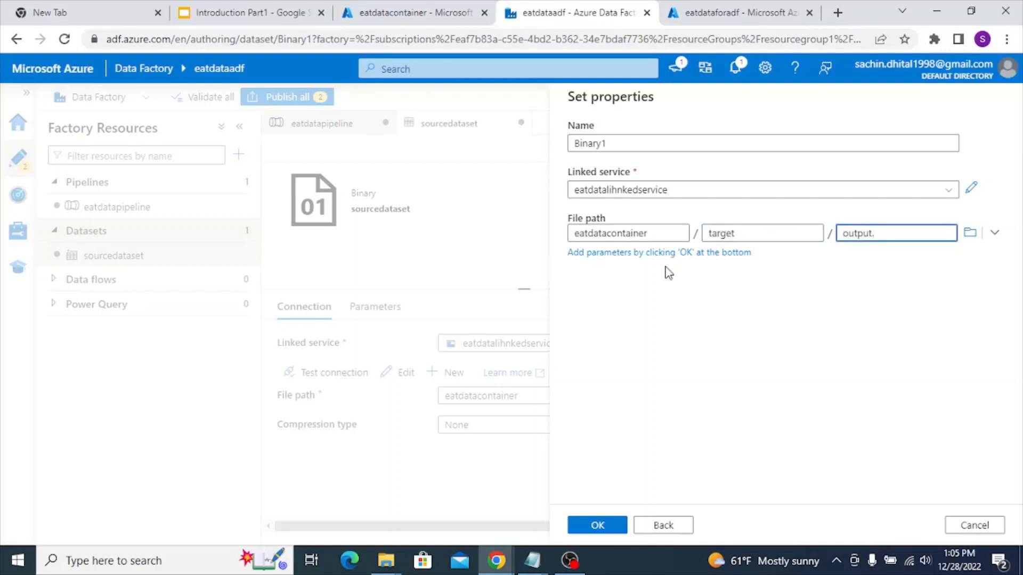
text(.txt)
click(596, 527)
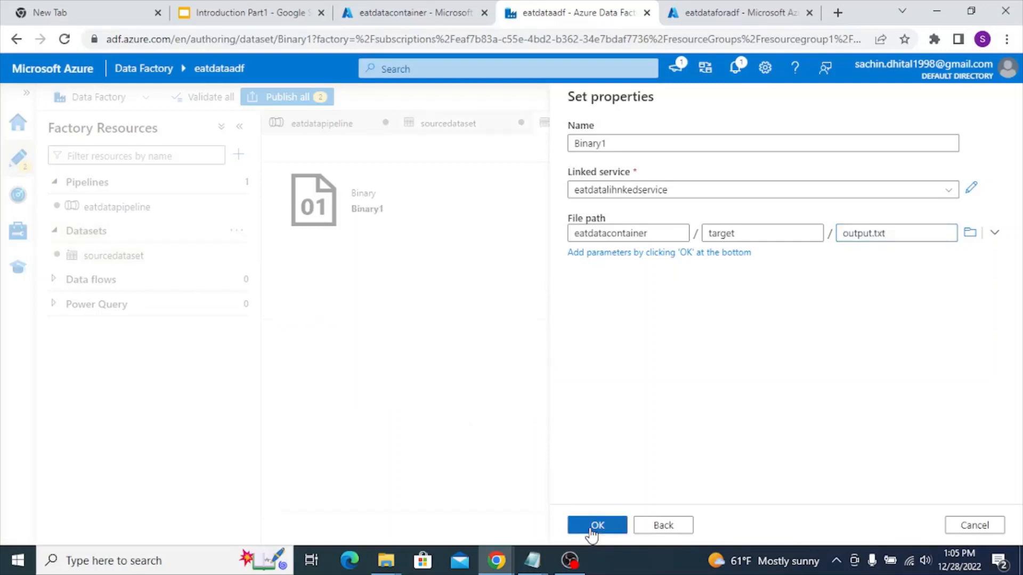
Rename the output.txt dataset as targetdataset and return to the eatdatapipeline canvas.
click(848, 257)
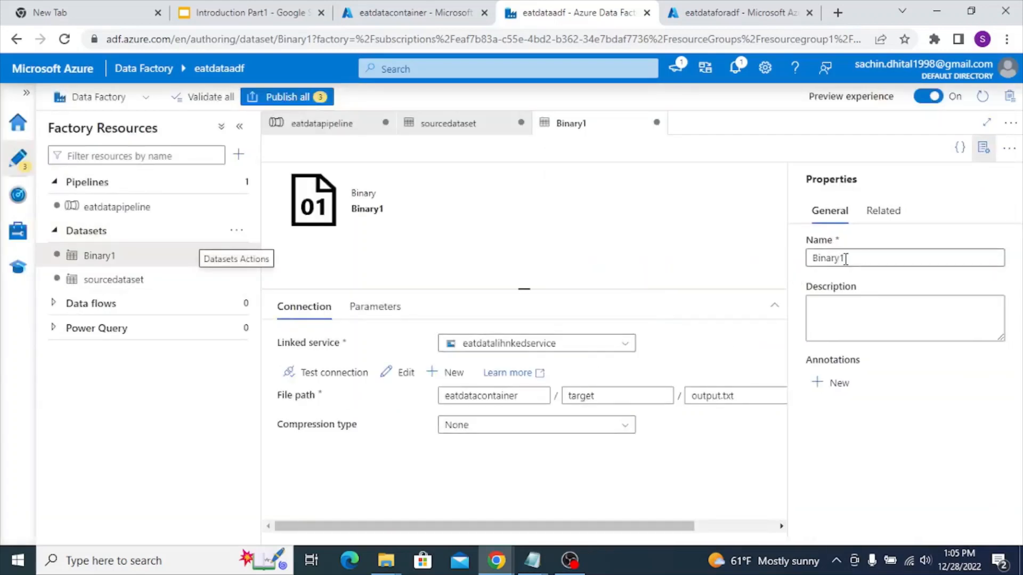
double_click(848, 258)
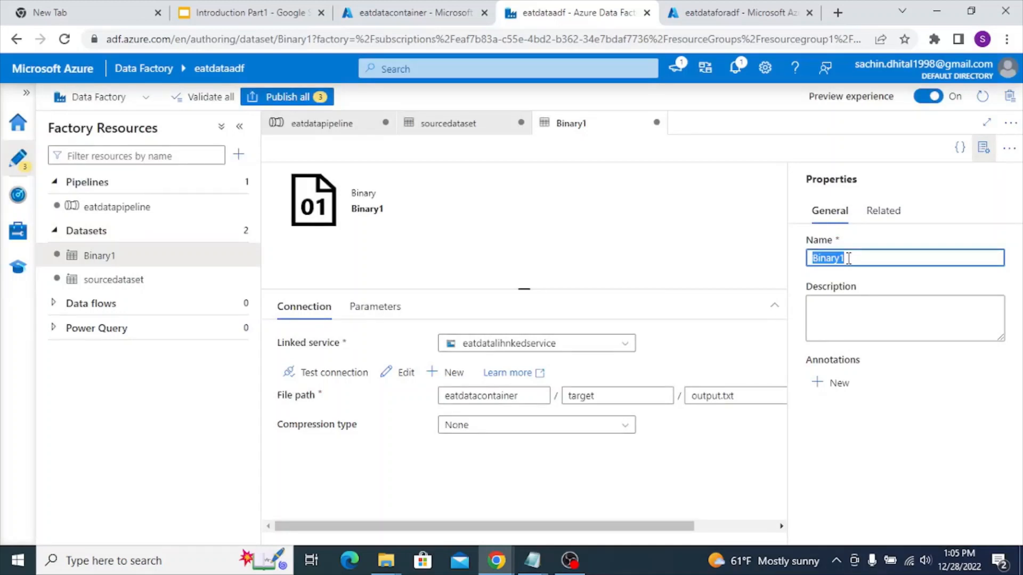
text(target)
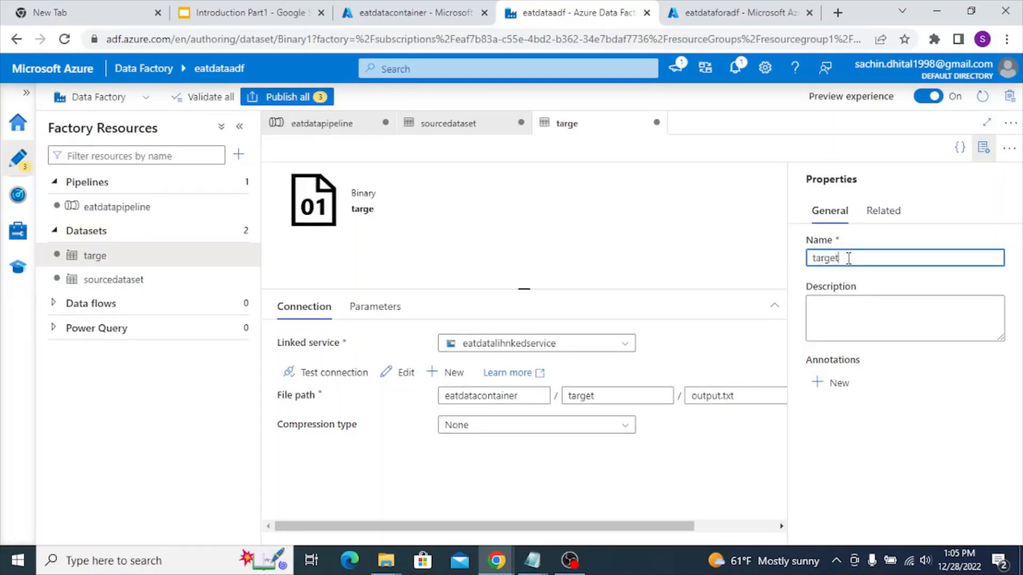
text(dataset)
click(128, 218)
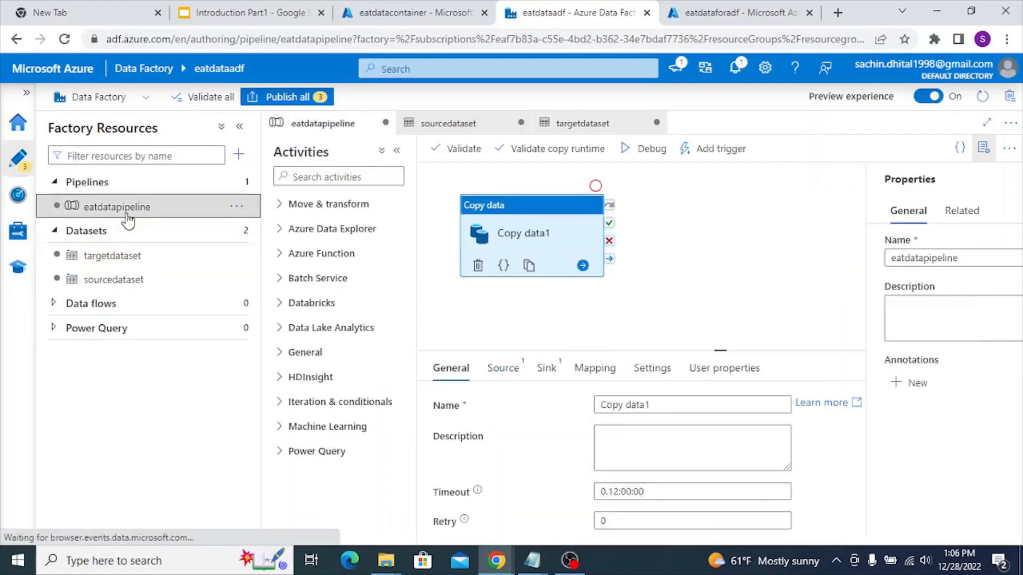
Set the Copy data1 activity's source dataset to sourcedataset and its sink dataset to targetdataset.
click(509, 372)
click(559, 422)
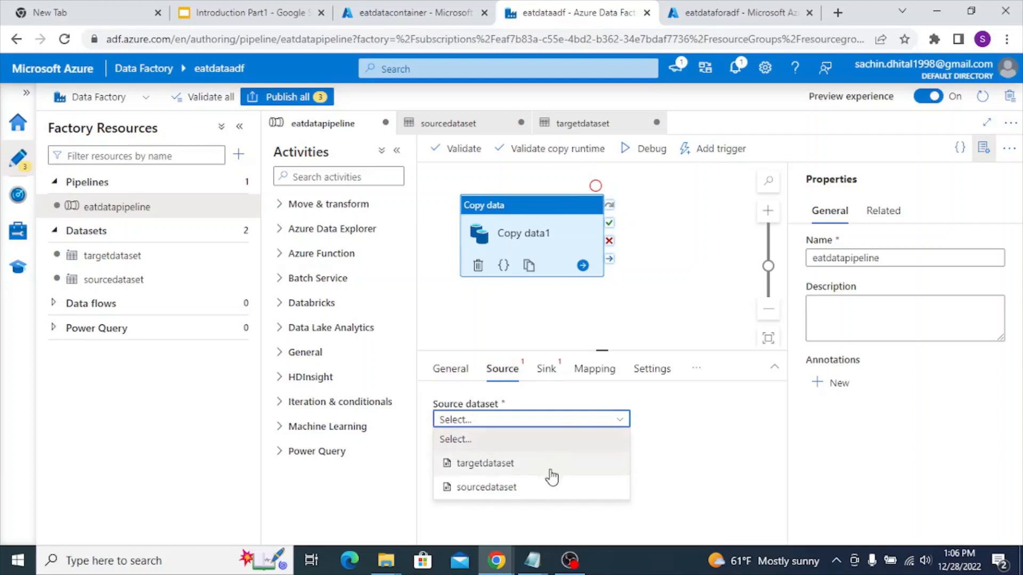
click(544, 487)
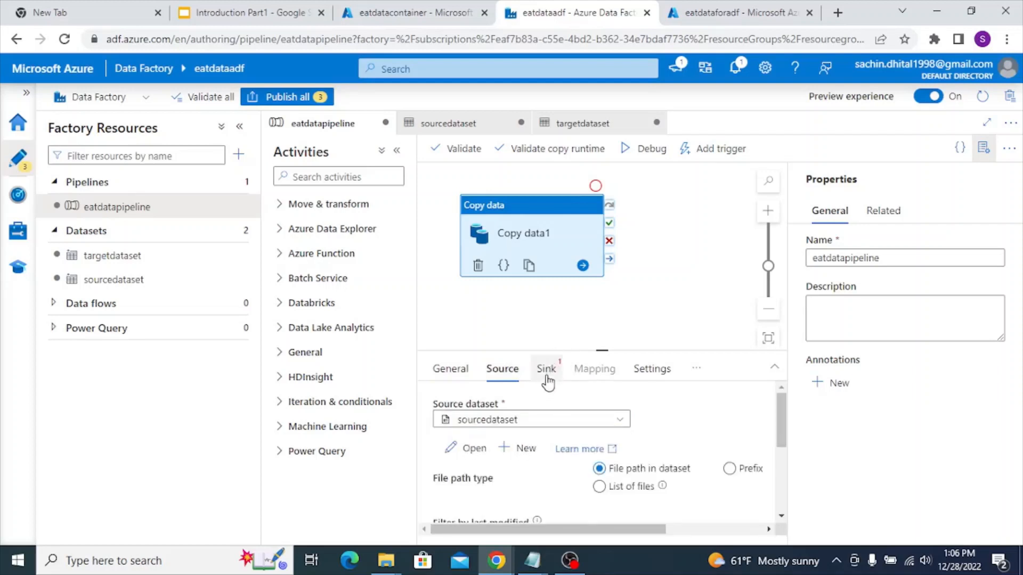
click(549, 372)
click(554, 422)
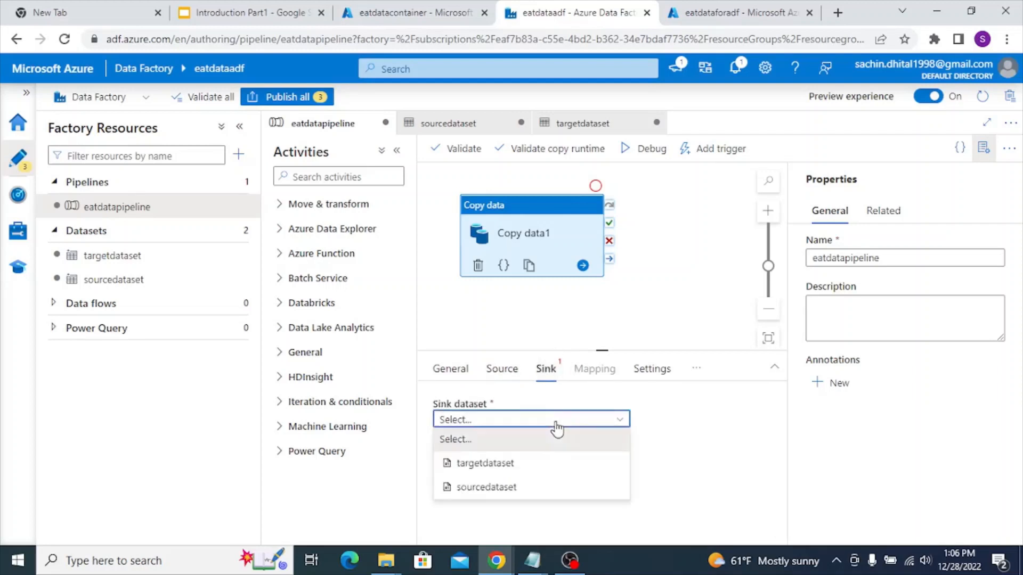
click(531, 469)
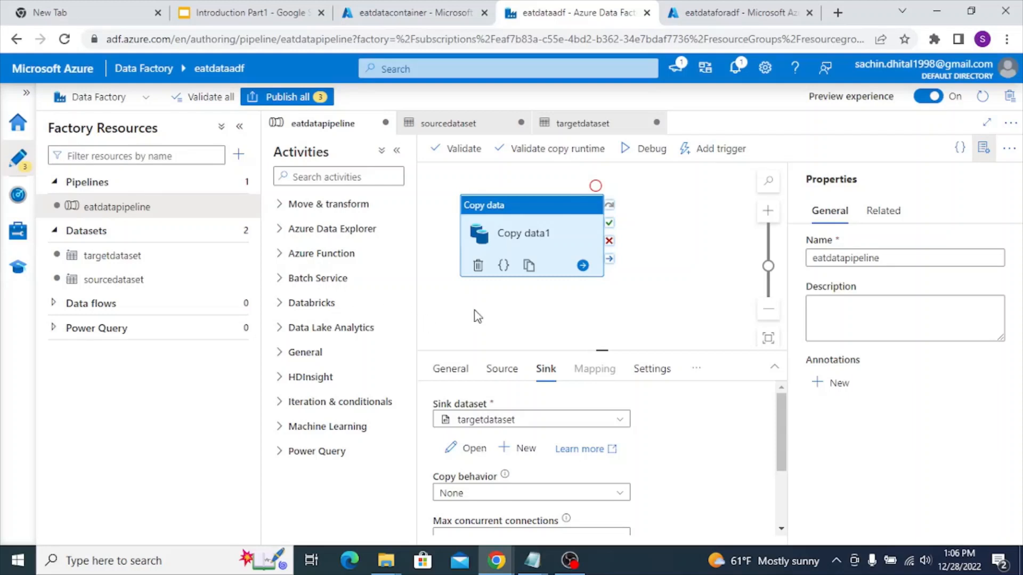
Validate the whole factory and publish all pending changes for eatdatapipeline, sourcedataset and targetdataset.
click(201, 101)
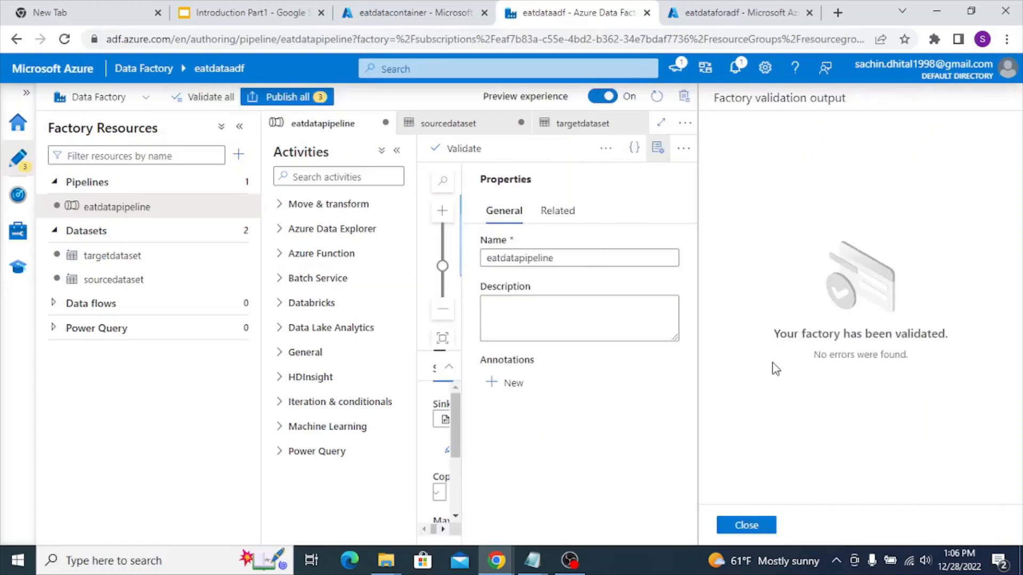
click(746, 525)
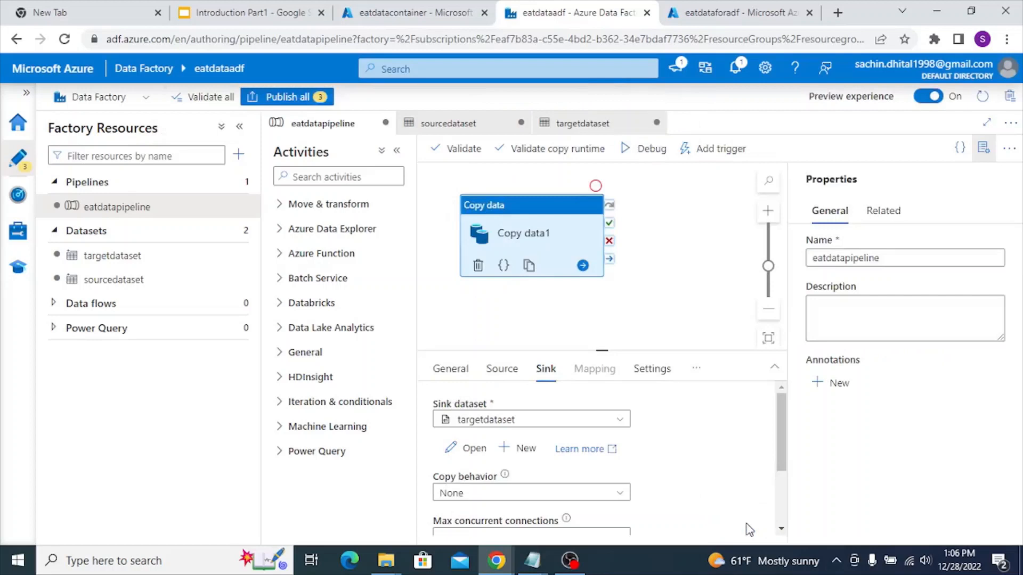
click(286, 99)
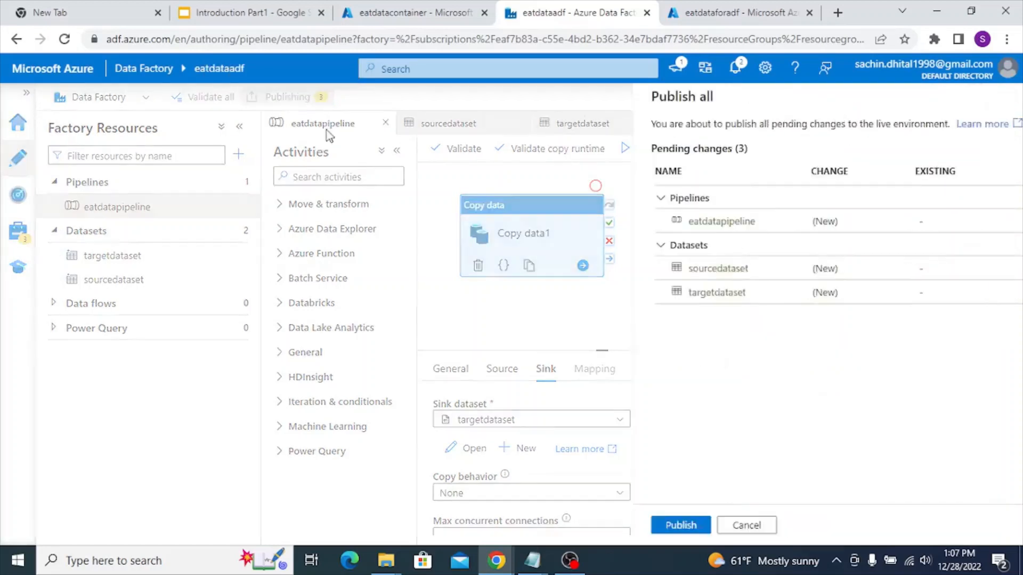
click(589, 525)
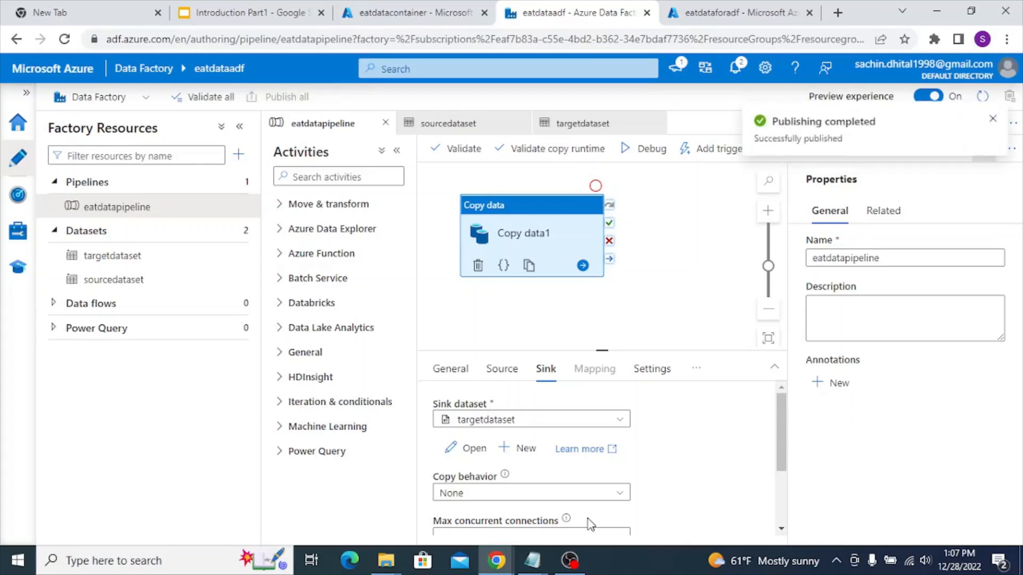
Start a debug run of eatdatapipeline and check the Copy data1 activity's run status in the output.
click(678, 326)
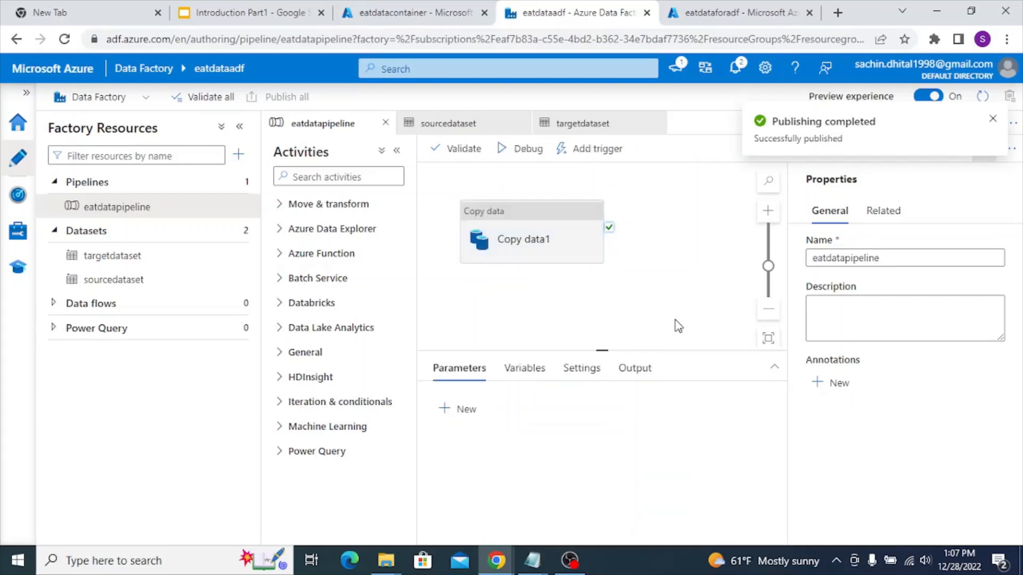
click(516, 150)
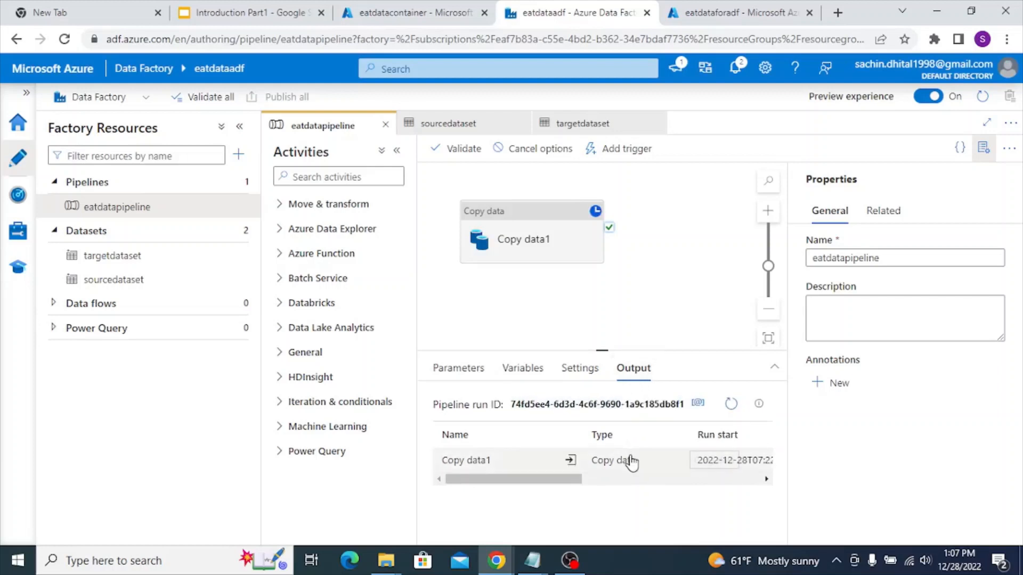
scroll(631, 462, right, 6)
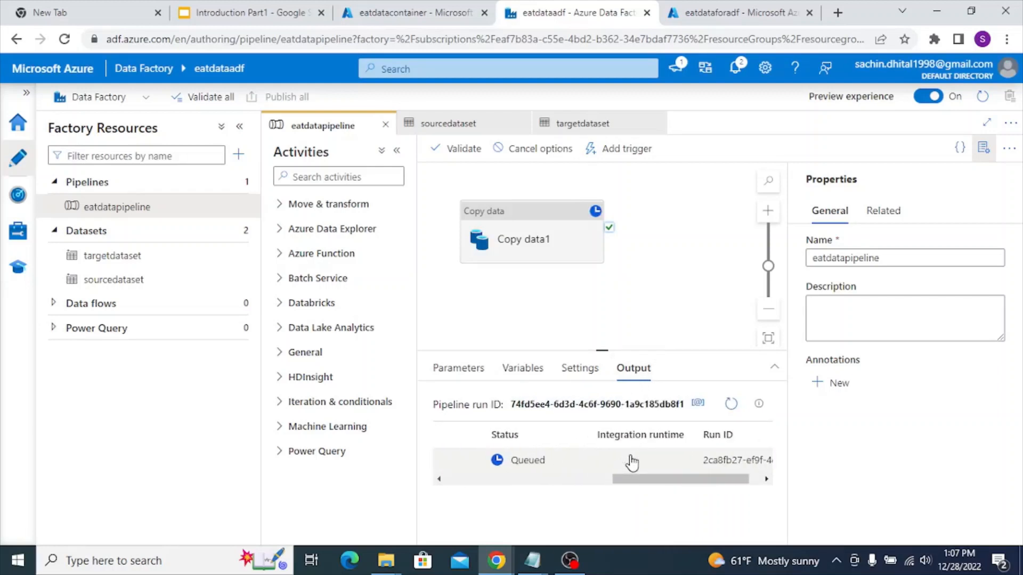
scroll(632, 462, left, 2)
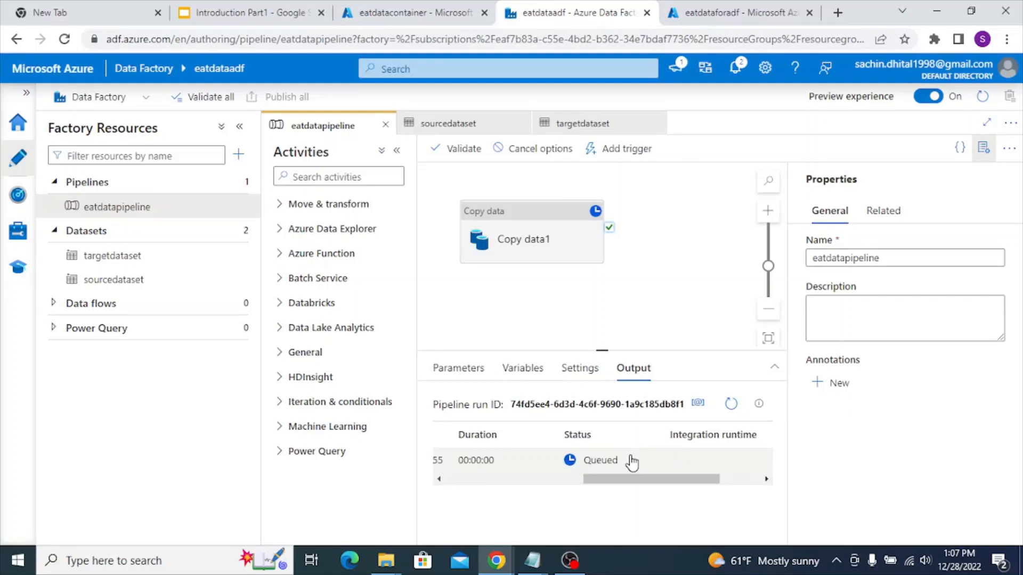
scroll(632, 462, left, 3)
scroll(631, 463, right, 1)
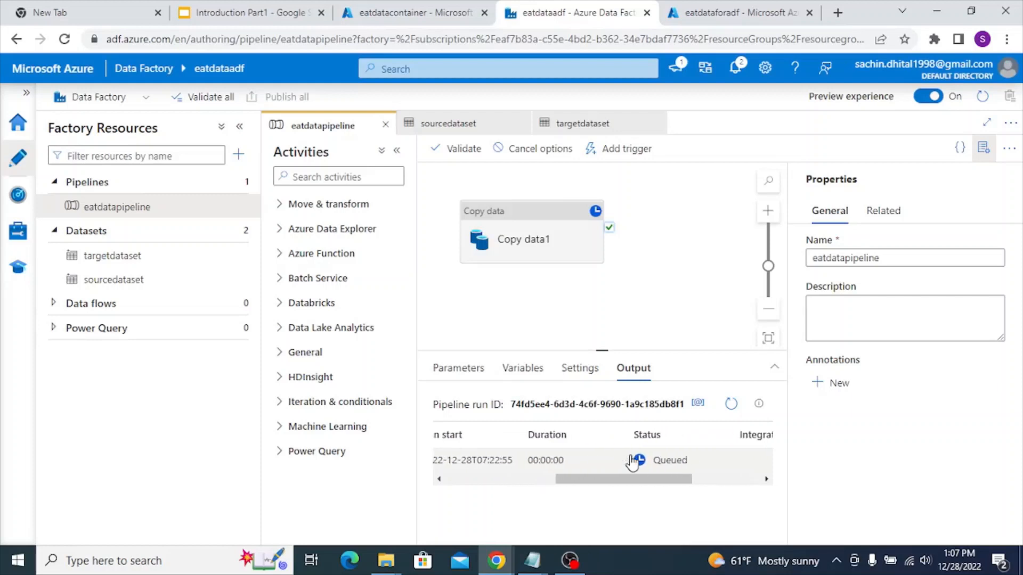
scroll(630, 462, left, 1)
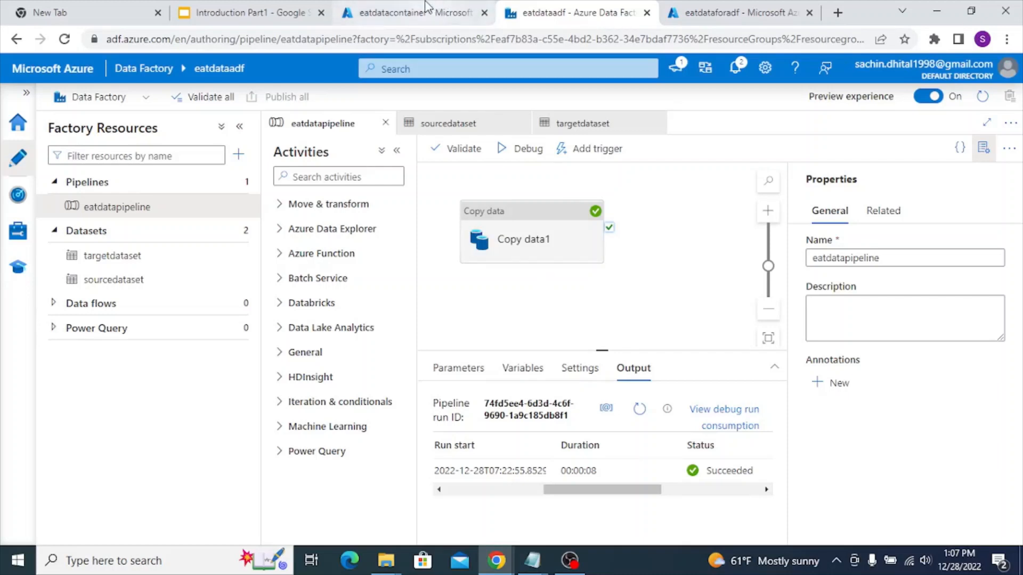
In the Azure portal, examine the contents of output.txt in eatdatacontainer's target folder, close the file and return to Data Factory.
click(410, 12)
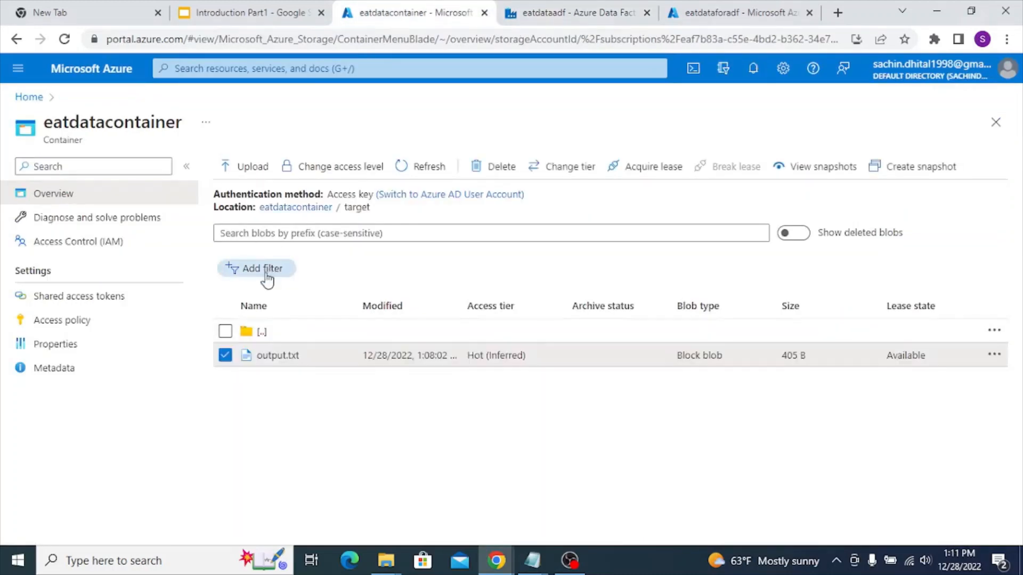
click(285, 213)
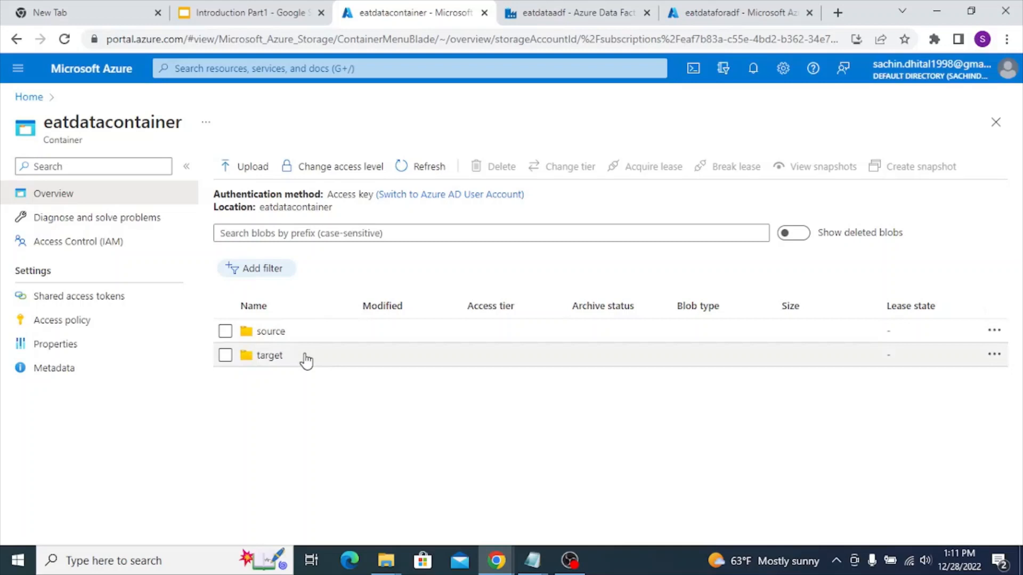
click(266, 357)
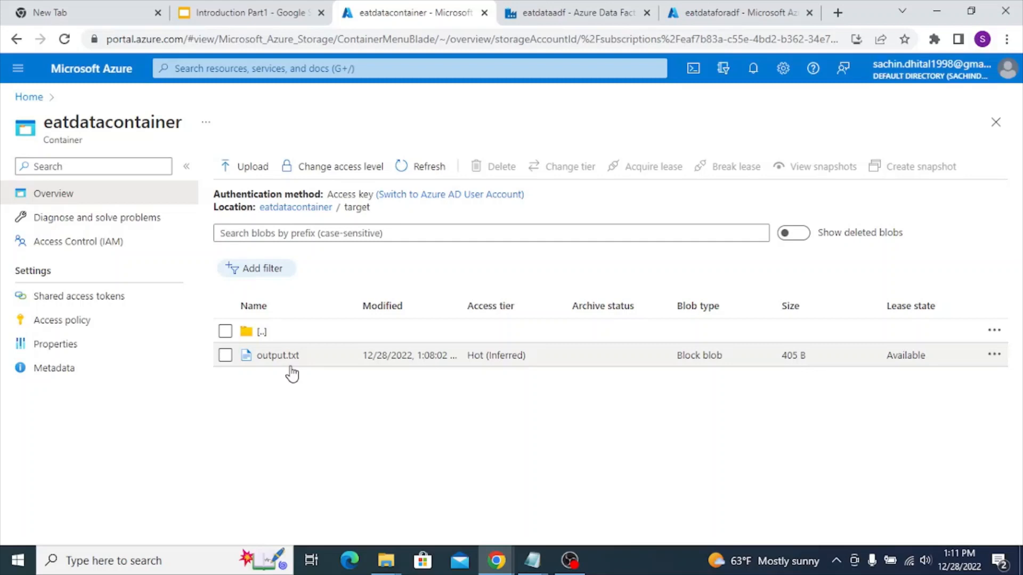
right_click(269, 359)
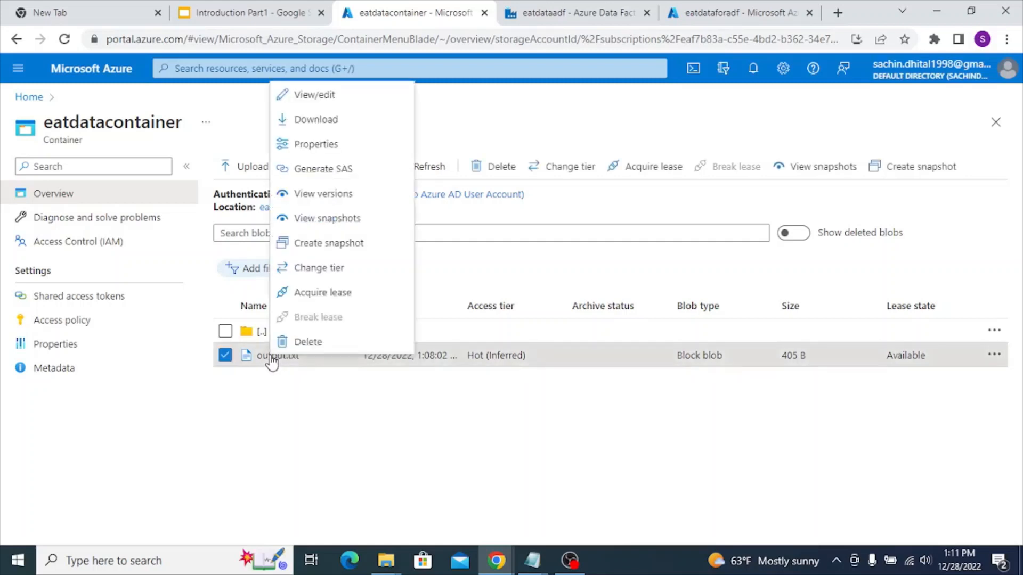
click(334, 97)
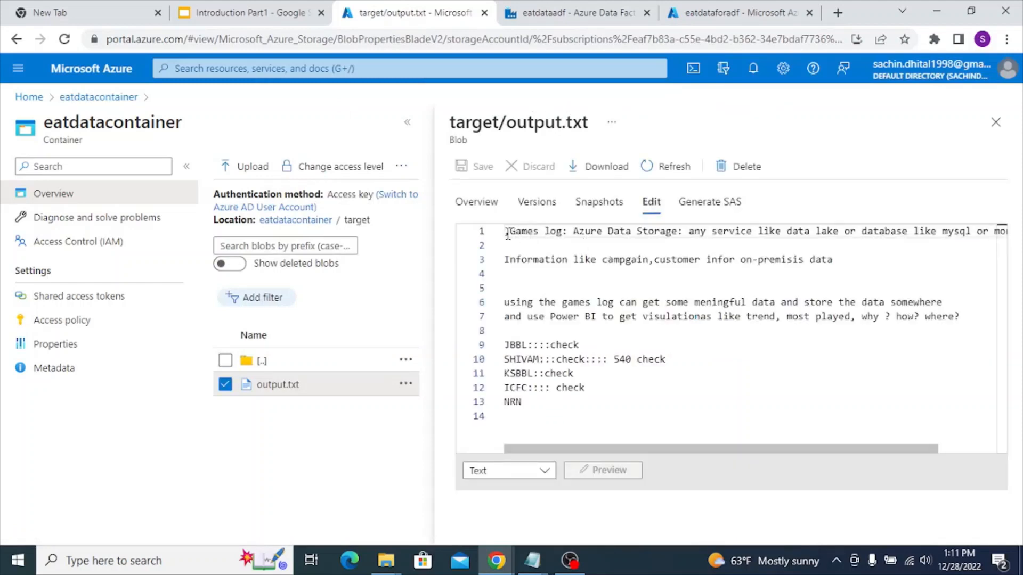
drag(505, 231, 509, 416)
click(609, 413)
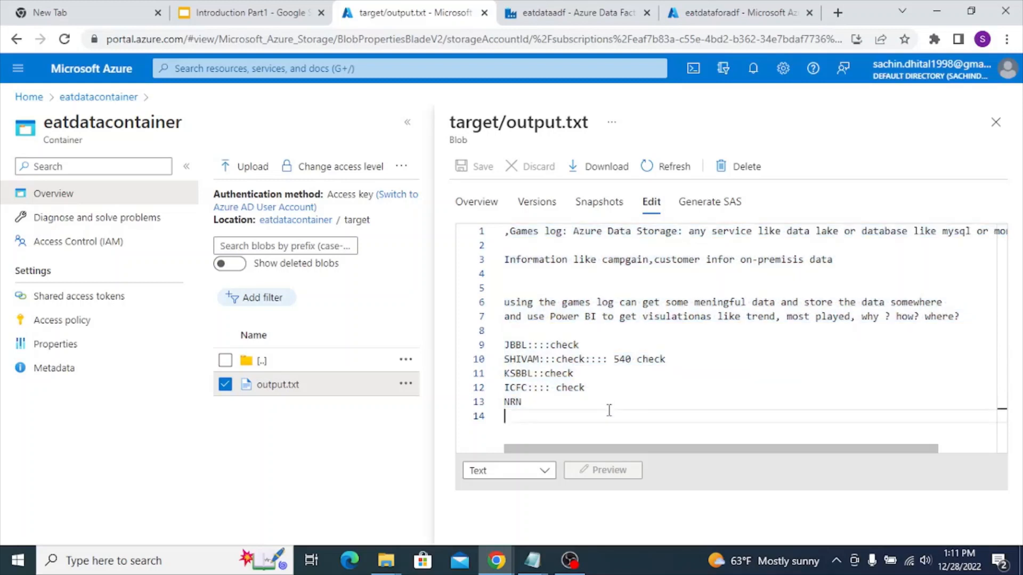
click(996, 125)
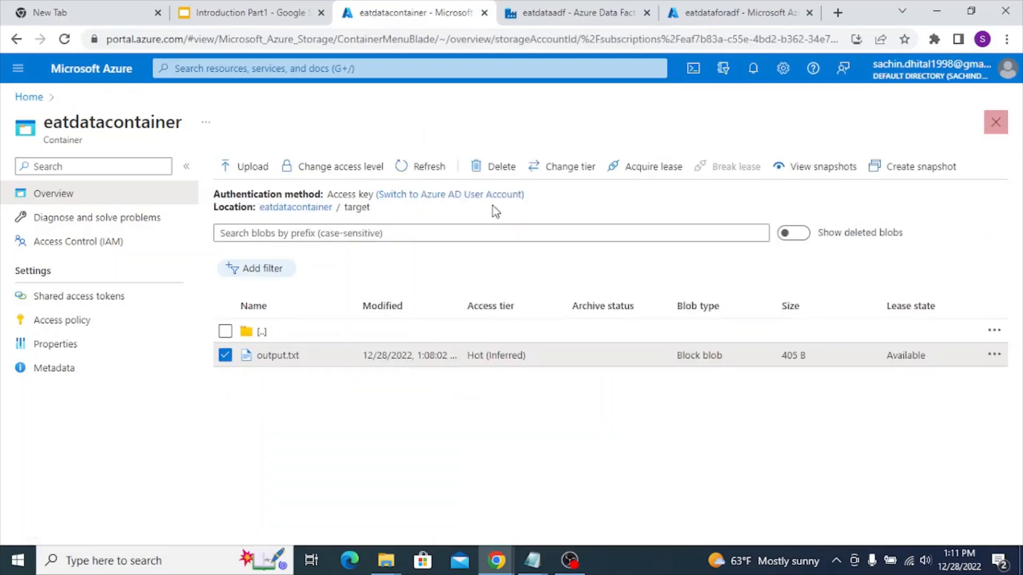
click(549, 7)
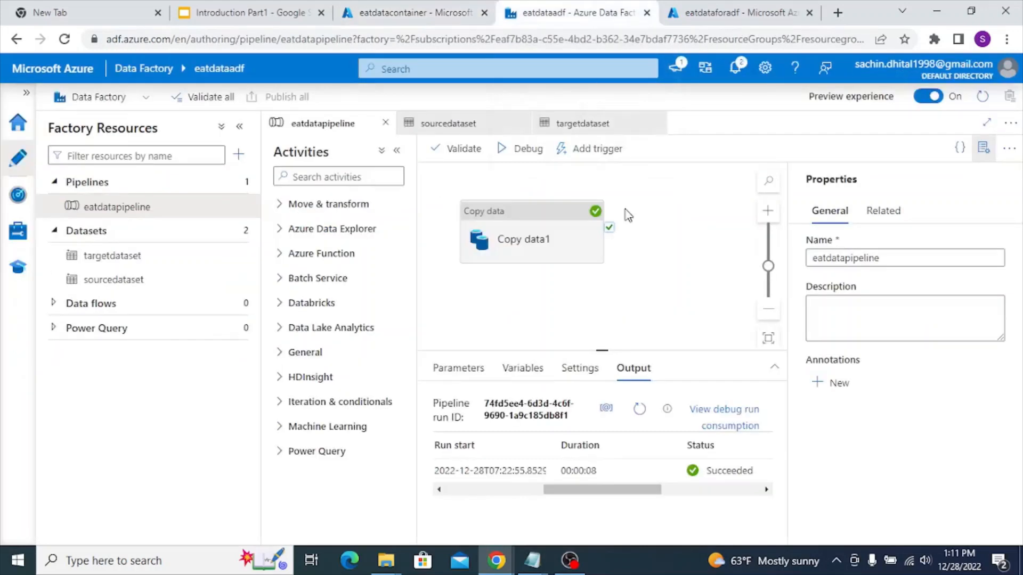